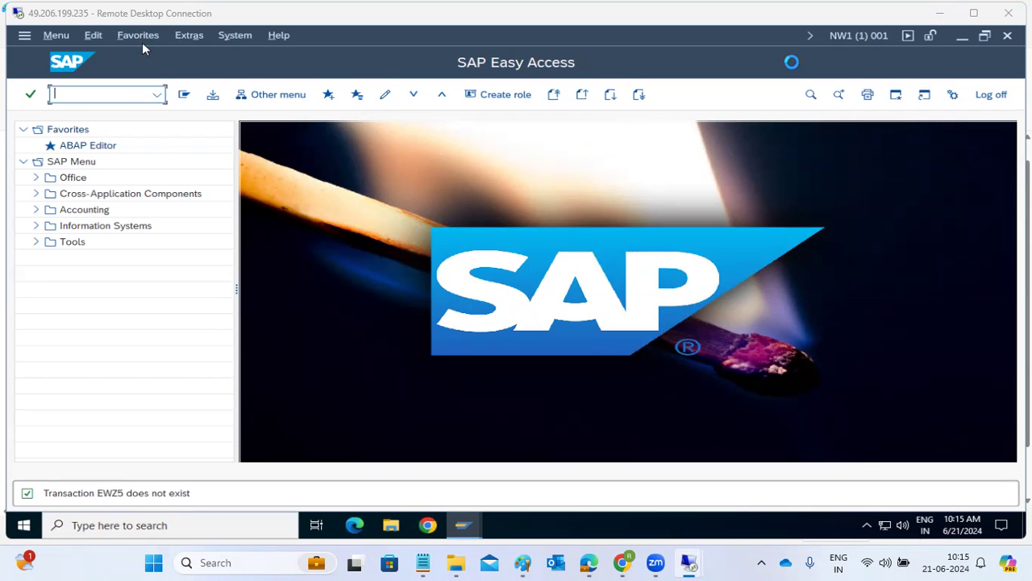
Replace the old Paint notes with the heading 'REMOTE C C:' and a row of '=' beneath
{"action": "left_click", "coordinate": [523, 562]}
{"action": "key", "text": "ctrl+a"}
{"action": "key", "text": "ctrl+x"}
{"action": "type", "text": "REMOTE C C:"}
{"action": "key", "text": "Return"}
{"action": "type", "text": "="}
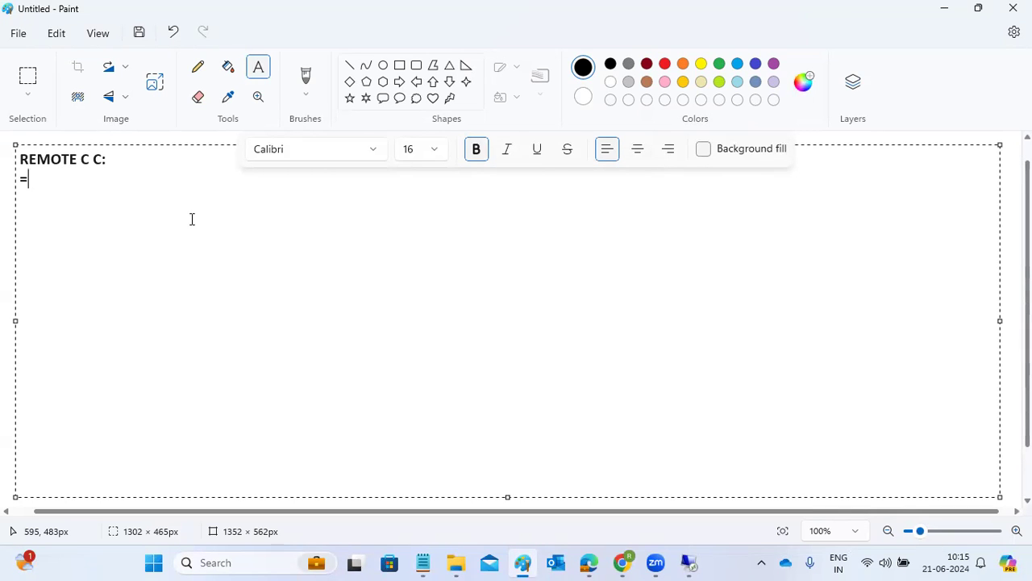
{"action": "type", "text": "================"}
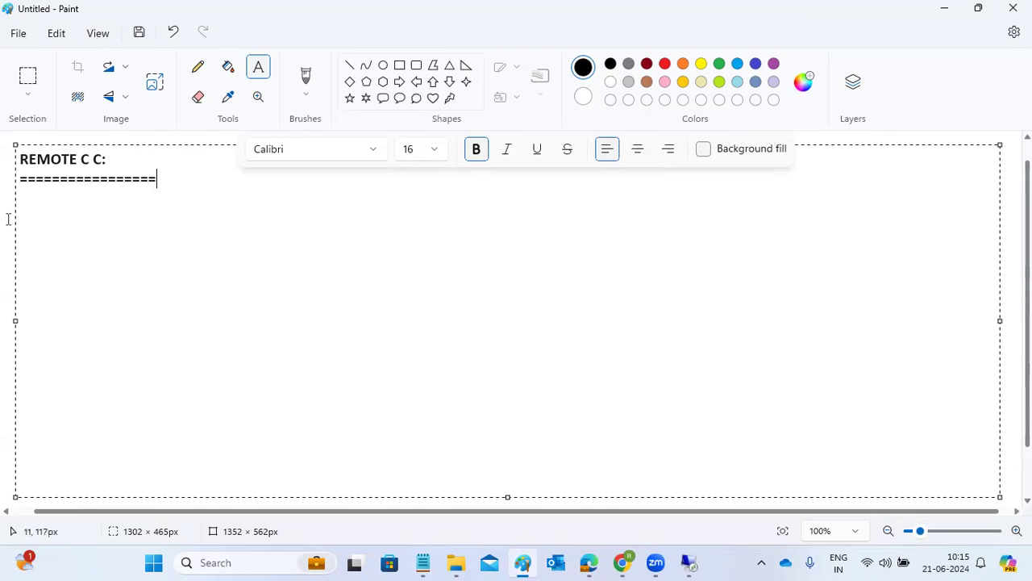
Draw two tall rectangles in Paint, each with a smaller rectangle inside
{"action": "left_click", "coordinate": [401, 70]}
{"action": "left_click", "coordinate": [401, 70]}
{"action": "mouse_move", "coordinate": [138, 194]}
{"action": "left_mouse_down"}
{"action": "mouse_move", "coordinate": [231, 369]}
{"action": "mouse_move", "coordinate": [285, 389]}
{"action": "left_mouse_up"}
{"action": "left_click", "coordinate": [670, 194]}
{"action": "left_click_drag", "start_coordinate": [668, 182], "coordinate": [815, 389]}
{"action": "left_click", "coordinate": [754, 420]}
{"action": "left_click_drag", "start_coordinate": [162, 267], "coordinate": [246, 299]}
{"action": "left_click_drag", "start_coordinate": [700, 246], "coordinate": [782, 295]}
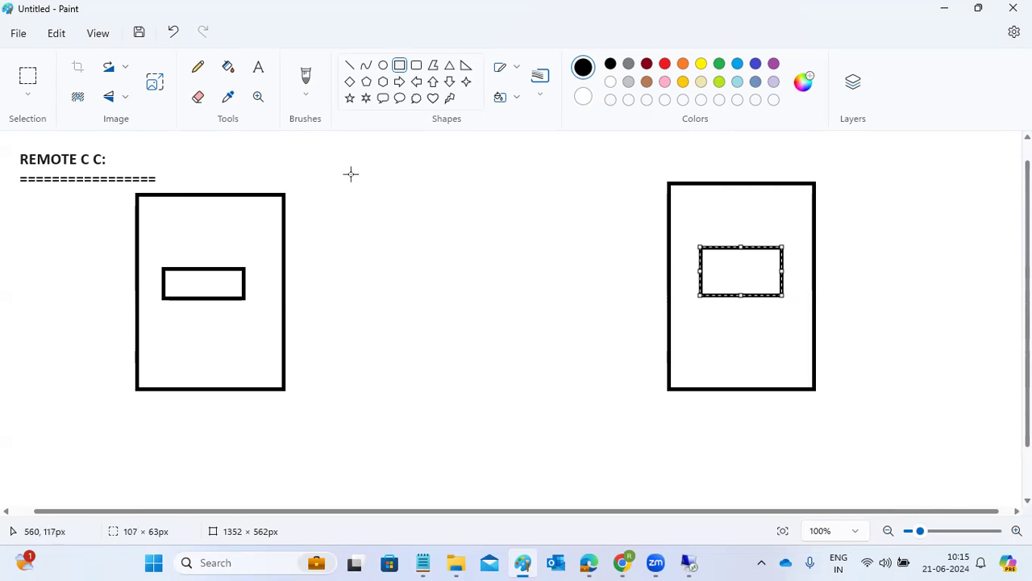
Label the left box NW1 and the right box ECD beneath them
{"action": "left_click", "coordinate": [258, 67]}
{"action": "left_click", "coordinate": [162, 420]}
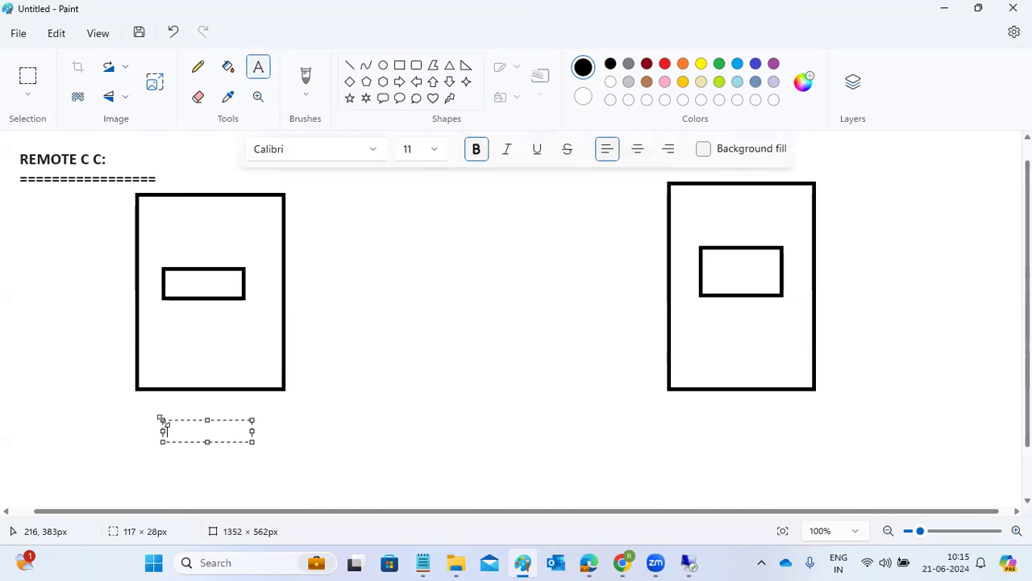
{"action": "type", "text": "NW1"}
{"action": "left_click", "coordinate": [699, 409]}
{"action": "type", "text": "ECD"}
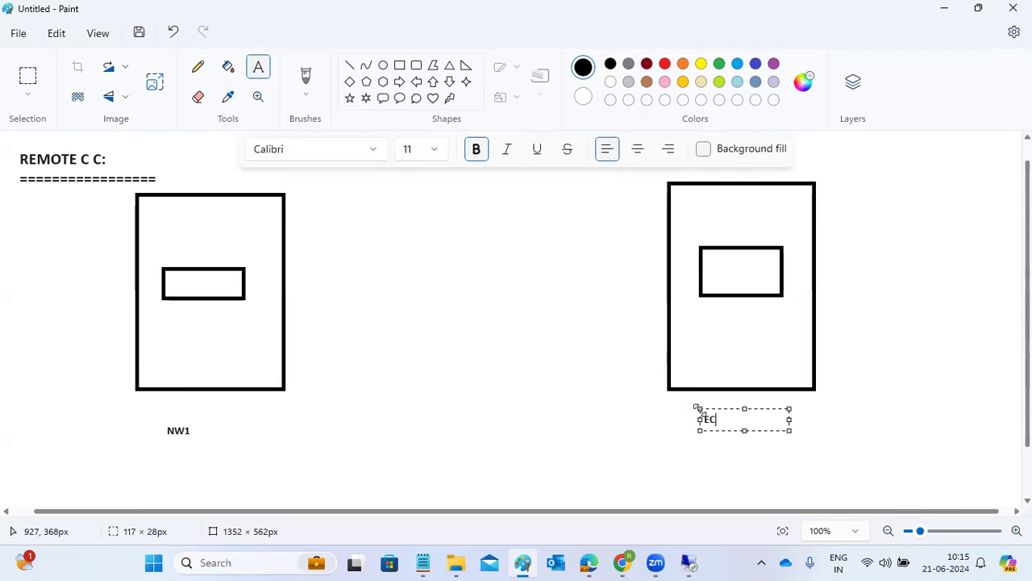
{"action": "left_click", "coordinate": [565, 348]}
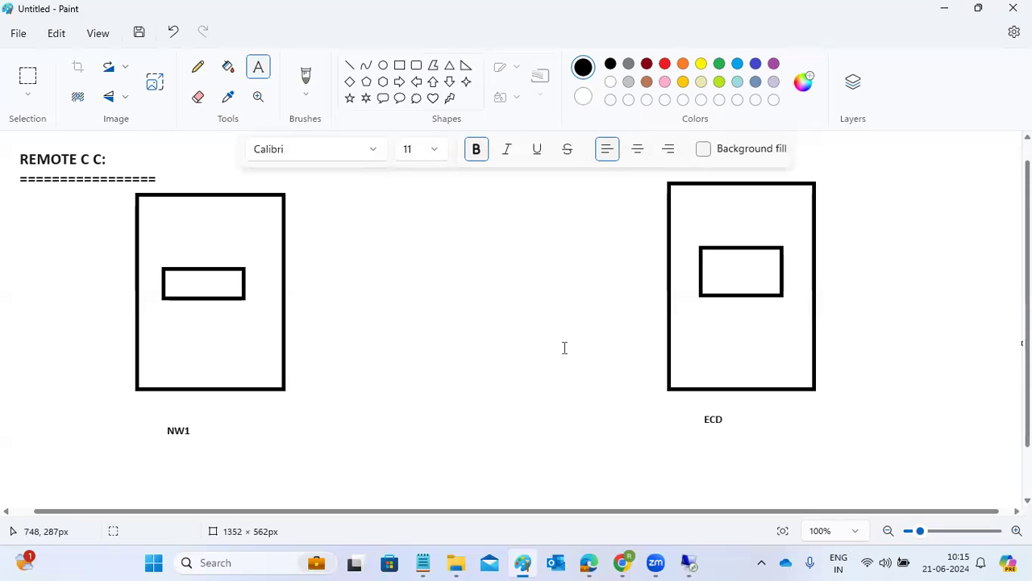
Write 900 in the NW1 inner box and 100 in the ECD inner box
{"action": "left_click", "coordinate": [349, 70]}
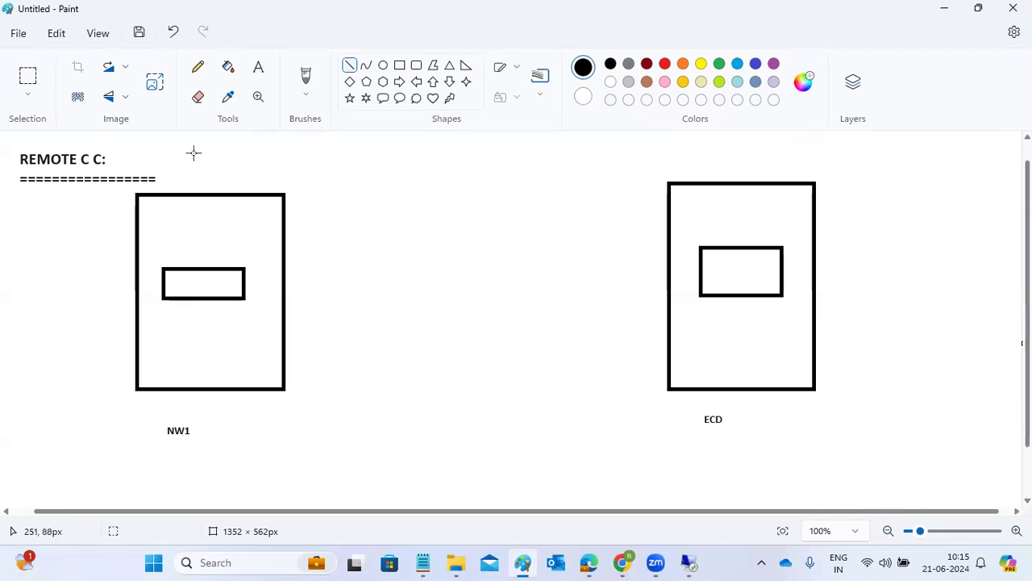
{"action": "left_click", "coordinate": [258, 73]}
{"action": "left_click", "coordinate": [178, 279]}
{"action": "type", "text": "900"}
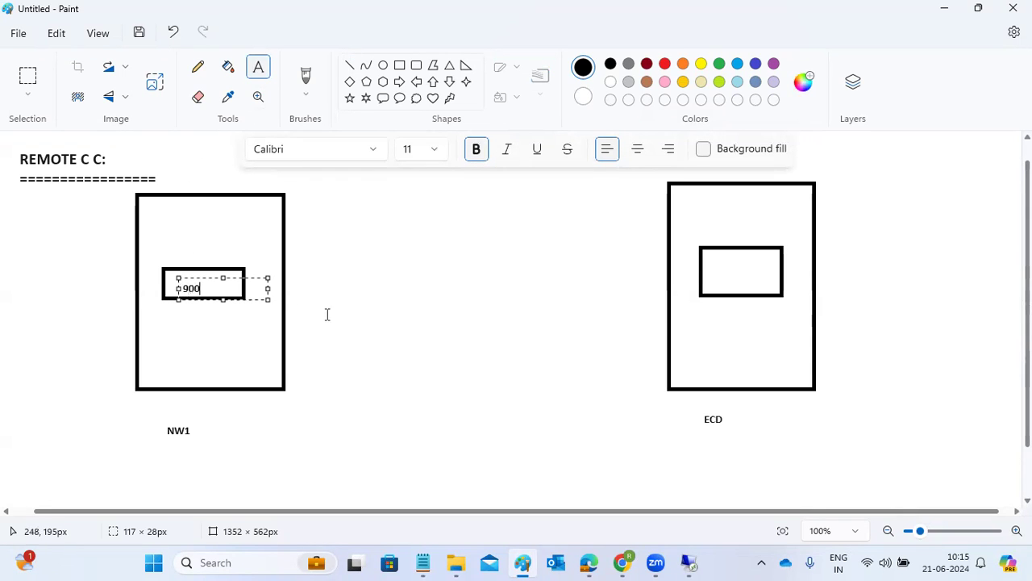
{"action": "left_click", "coordinate": [716, 260]}
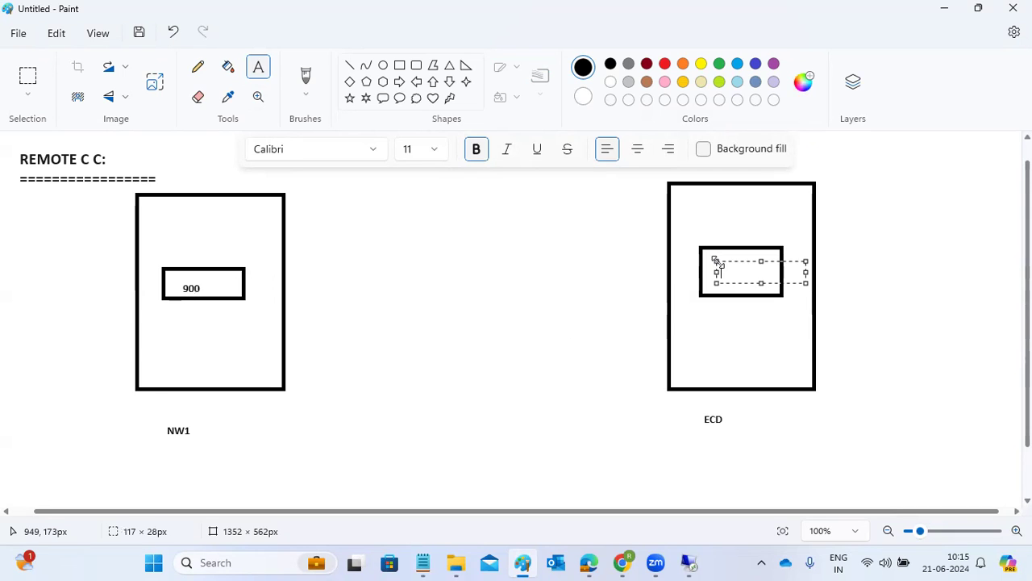
{"action": "type", "text": "100"}
{"action": "left_click", "coordinate": [616, 265]}
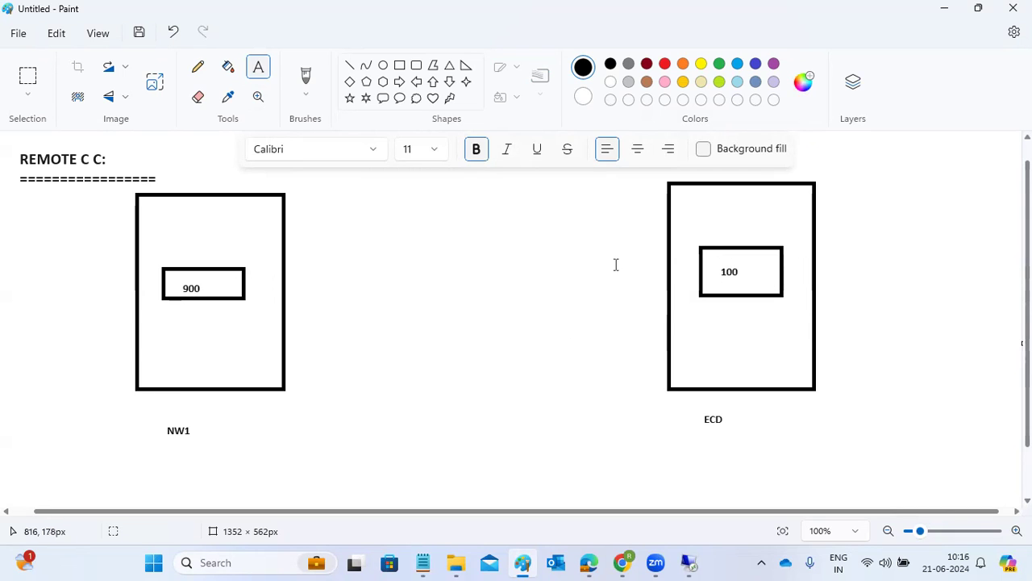
Draw an arrow line from the ECD inner box across to the NW1 box
{"action": "left_click", "coordinate": [350, 65]}
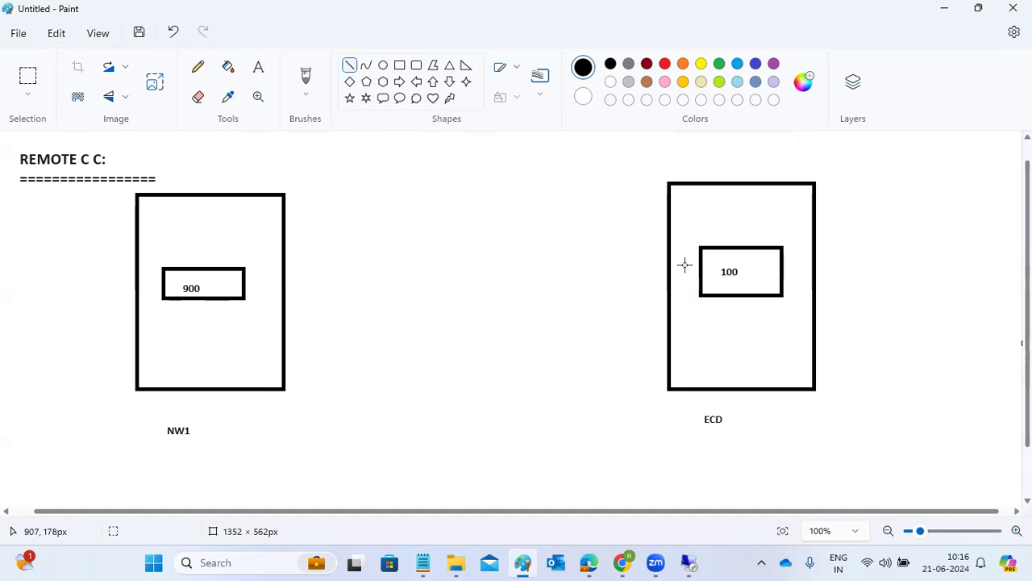
{"action": "left_click_drag", "start_coordinate": [707, 264], "coordinate": [707, 264]}
{"action": "mouse_move", "coordinate": [704, 278]}
{"action": "left_mouse_down"}
{"action": "mouse_move", "coordinate": [280, 286]}
{"action": "mouse_move", "coordinate": [301, 270]}
{"action": "mouse_move", "coordinate": [281, 290]}
{"action": "left_mouse_up"}
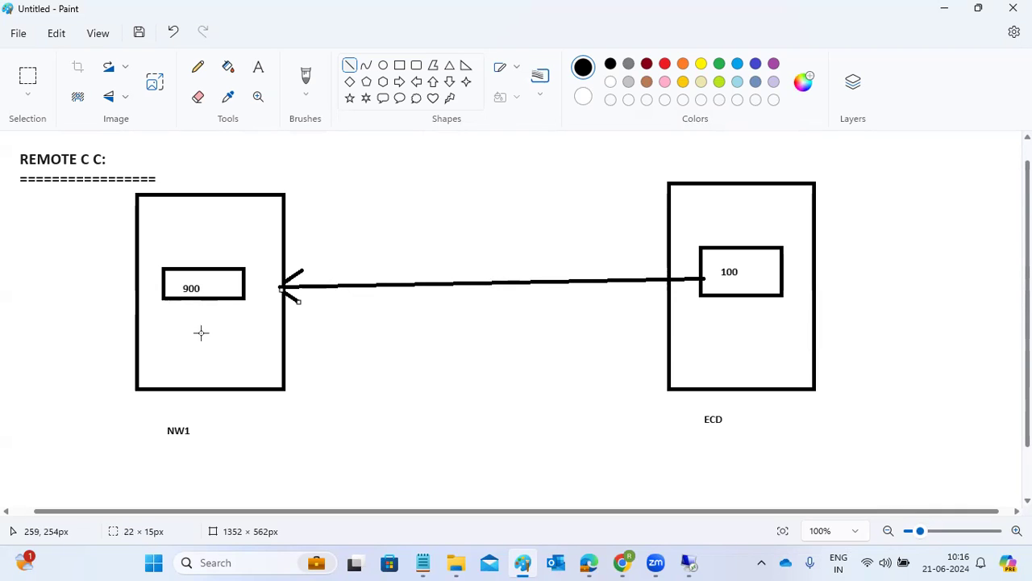
{"action": "left_click_drag", "start_coordinate": [181, 330], "coordinate": [202, 328]}
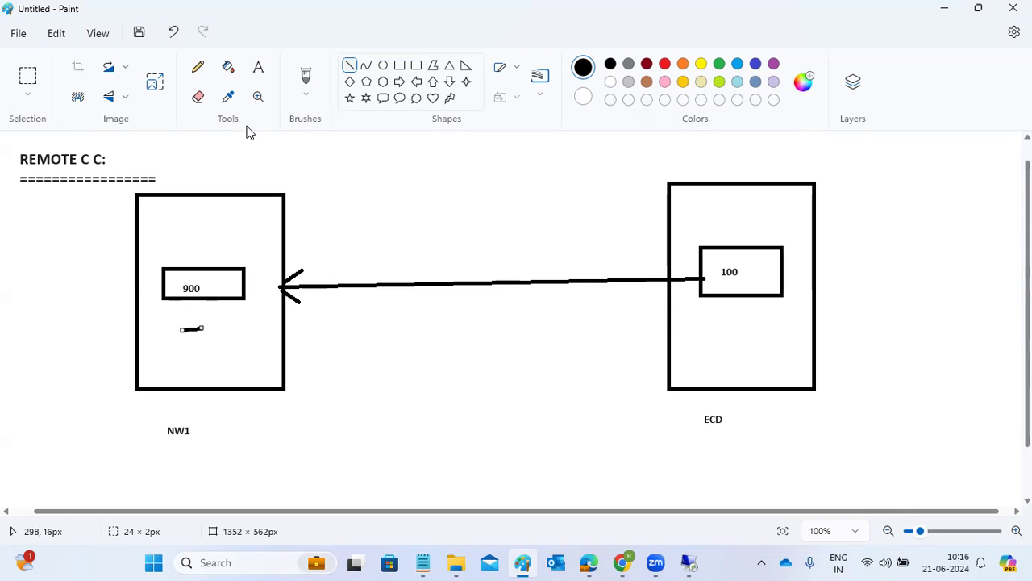
Add the text 'RFC DESTINATIONS -SM59' in a box above the arrow
{"action": "left_click", "coordinate": [258, 69]}
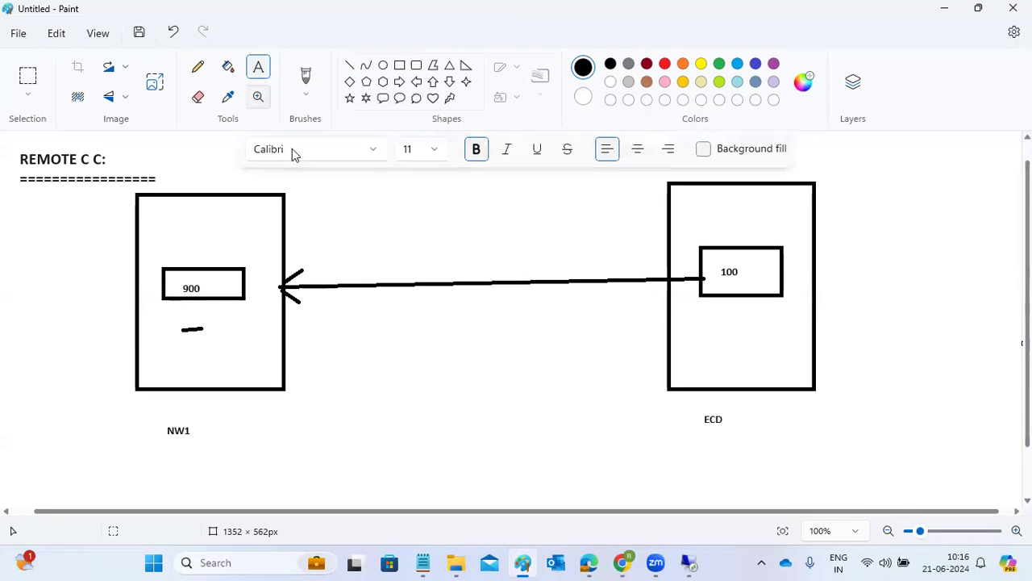
{"action": "left_click_drag", "start_coordinate": [380, 236], "coordinate": [598, 275]}
{"action": "type", "text": "R"}
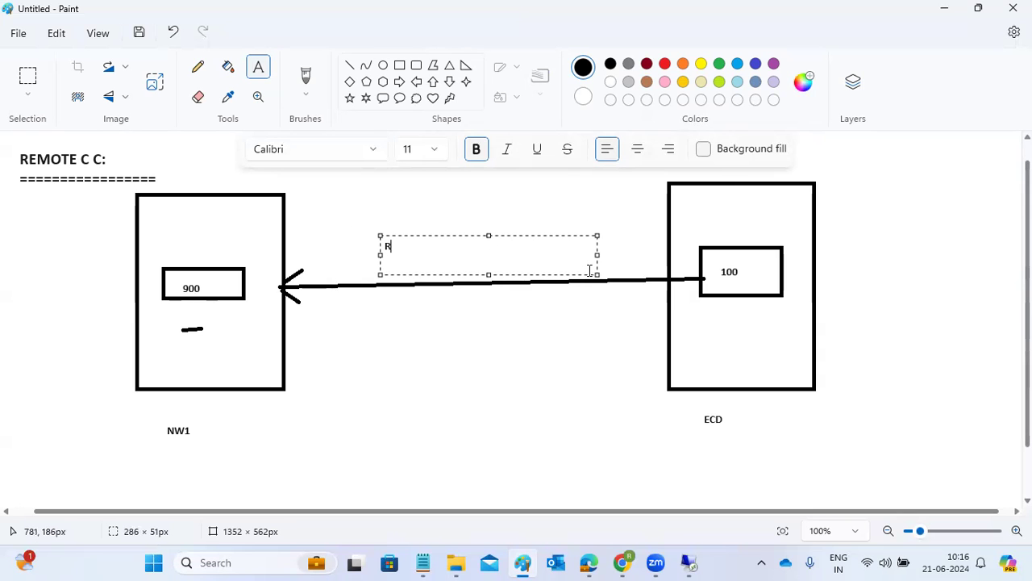
{"action": "type", "text": "FC DESTINATIONS -SM59"}
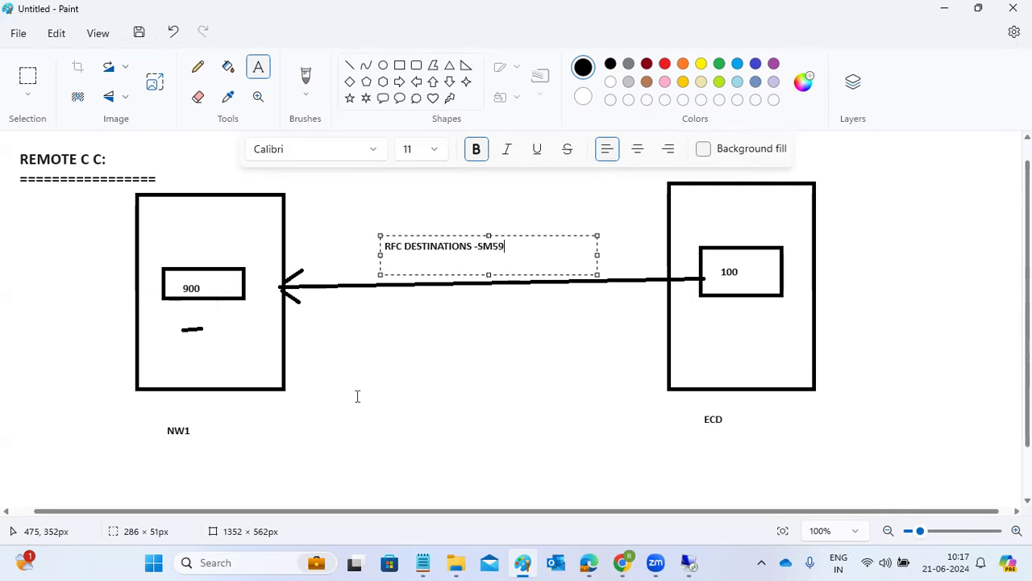
Write 'RFC ADMIN: REMOTE FUNCTION CALL -Sm59' in a large text box below the arrow
{"action": "left_click_drag", "start_coordinate": [316, 304], "coordinate": [643, 482]}
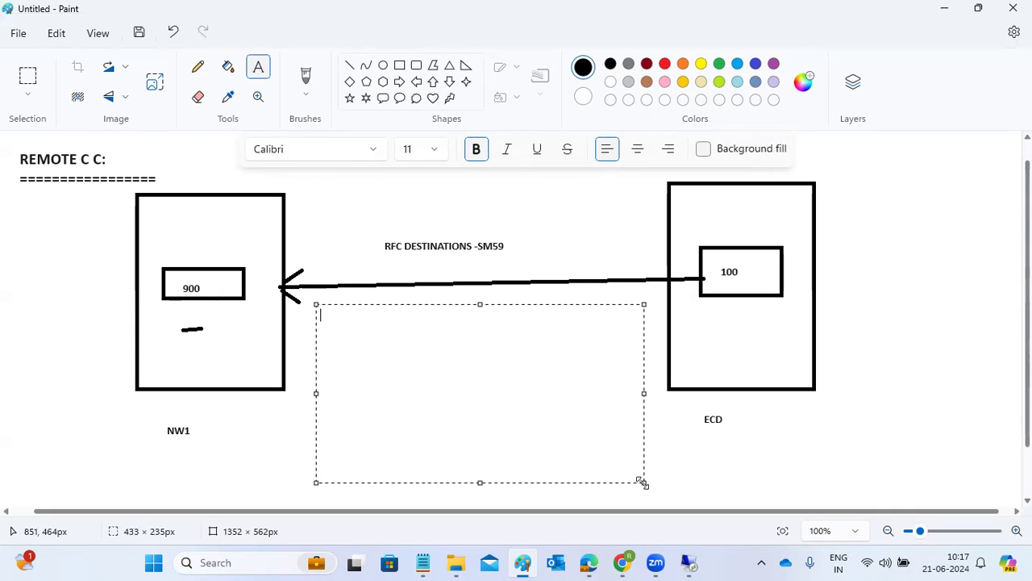
{"action": "type", "text": "RFC ADMIN: REMOTE FUNCTION CALL -Sm59"}
{"action": "key", "text": "Return"}
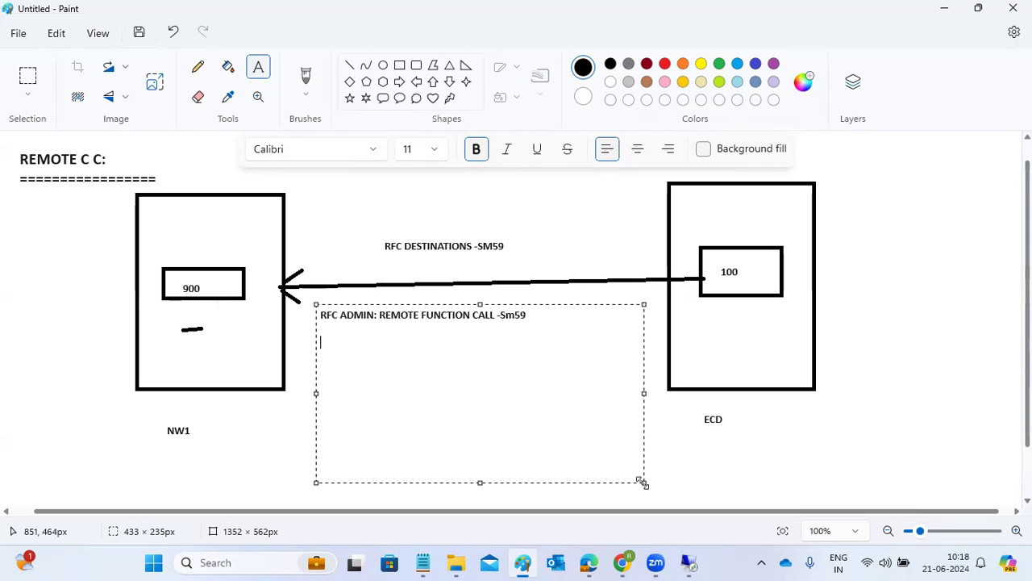
{"action": "left_click", "coordinate": [679, 562]}
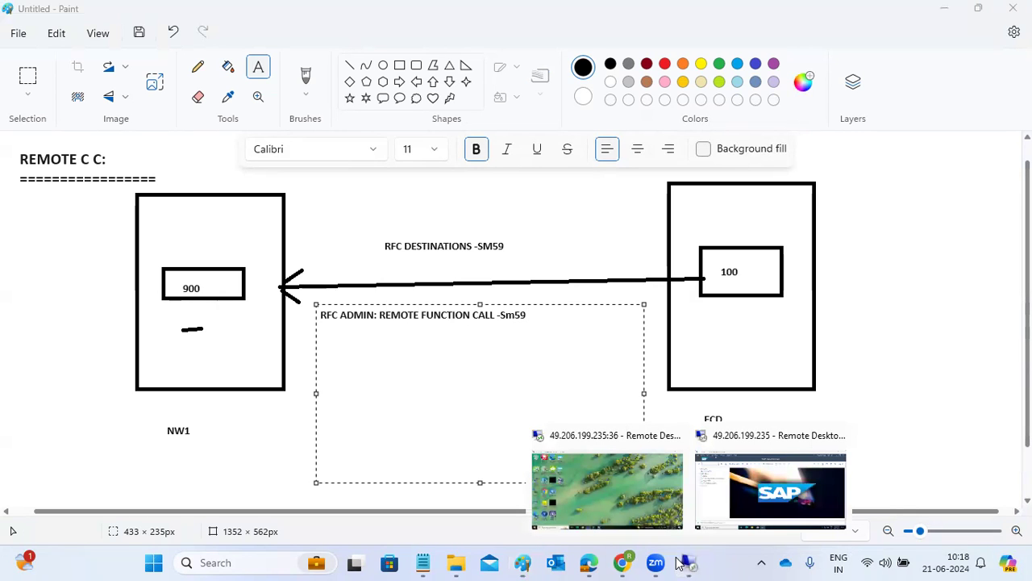
Run transaction sm59 in the remote SAP session
{"action": "left_click", "coordinate": [770, 483]}
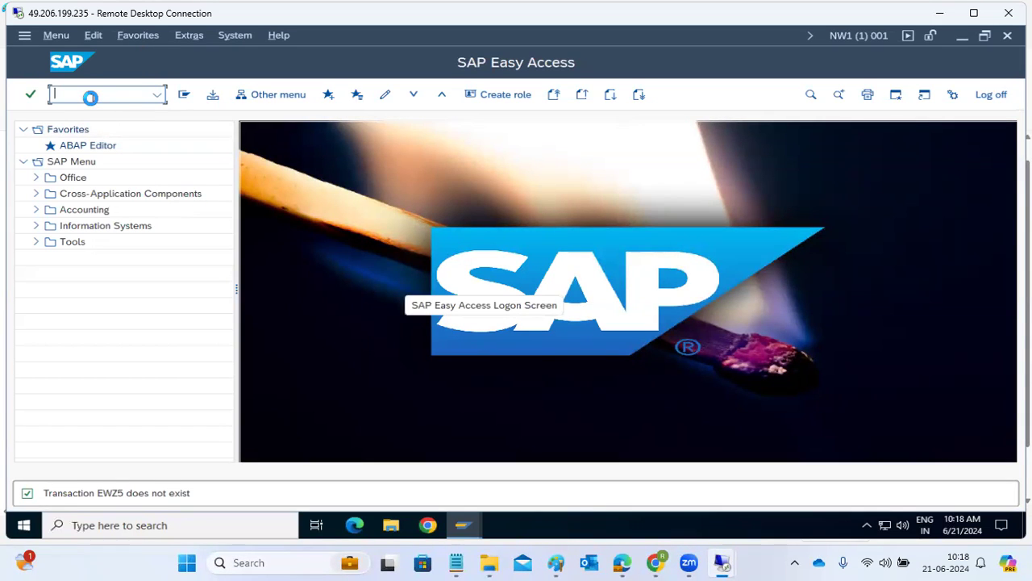
{"action": "type", "text": "sm59"}
{"action": "key", "text": "Return"}
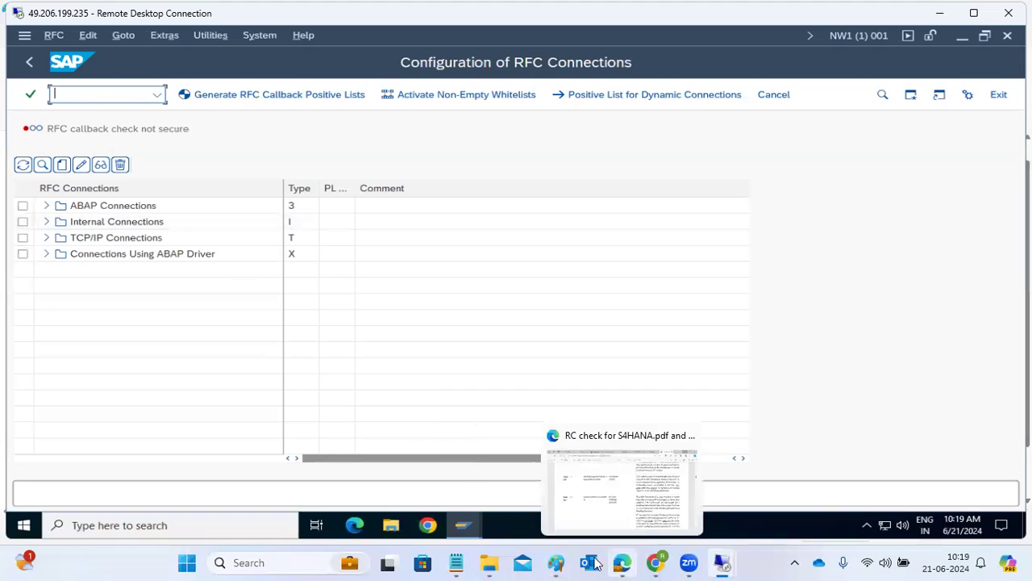
Add three note lines in Paint: 'ABAP-ABAP - R/3', 'HTTP - G', 'PROGRAMS - TCP/'
{"action": "left_click", "coordinate": [555, 562]}
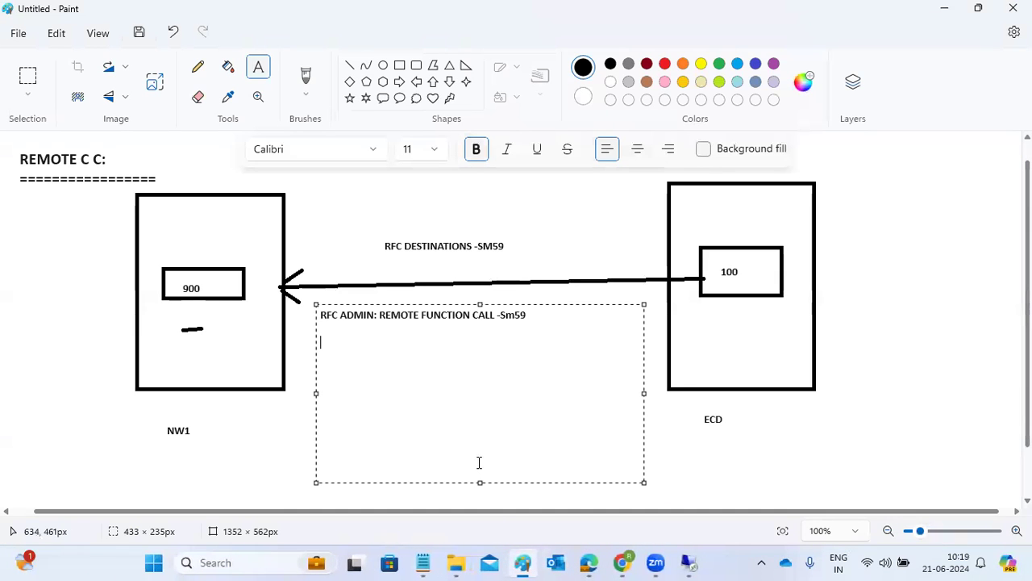
{"action": "type", "text": "ABAP-ABAP - R/3"}
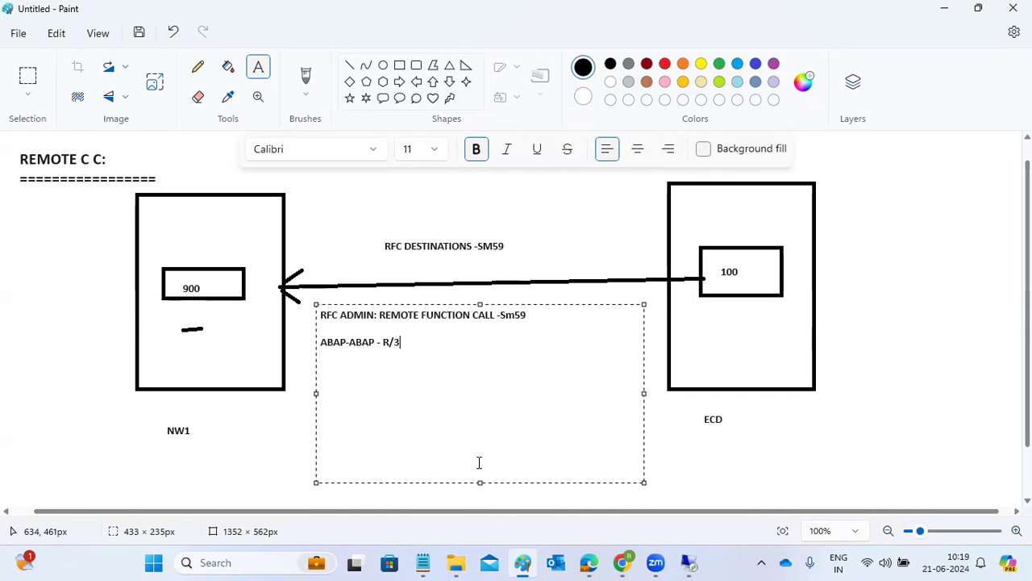
{"action": "key", "text": "Return"}
{"action": "type", "text": "HTTP - G"}
{"action": "key", "text": "Return"}
{"action": "type", "text": "PROGRAMS - TCP/"}
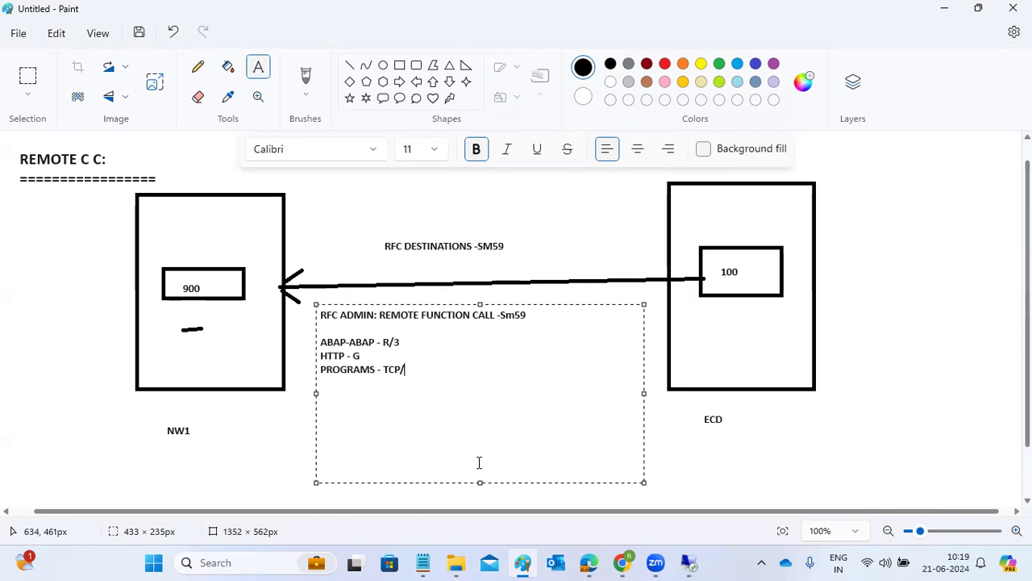
{"action": "mouse_move", "coordinate": [688, 562]}
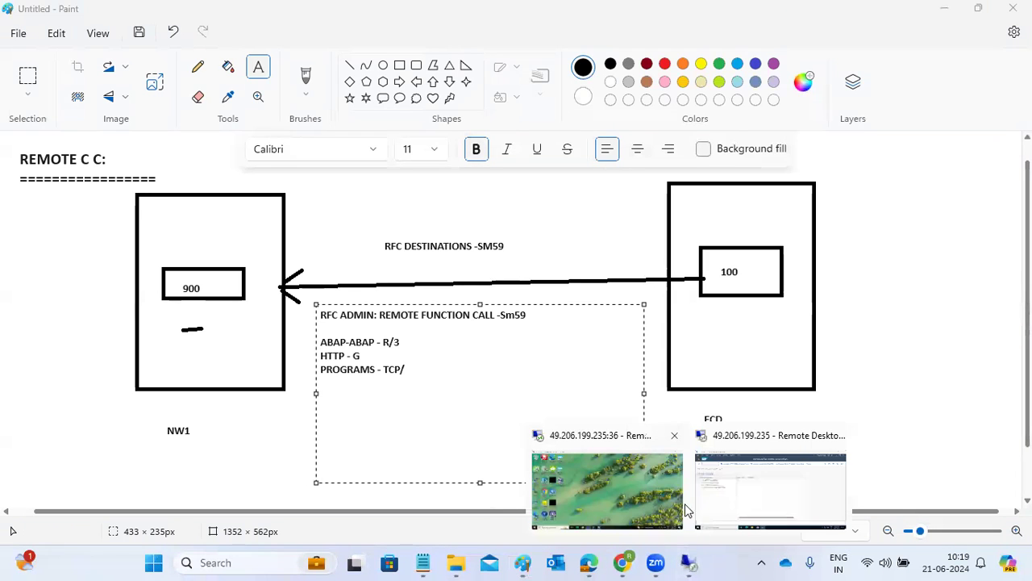
{"action": "left_click", "coordinate": [724, 477]}
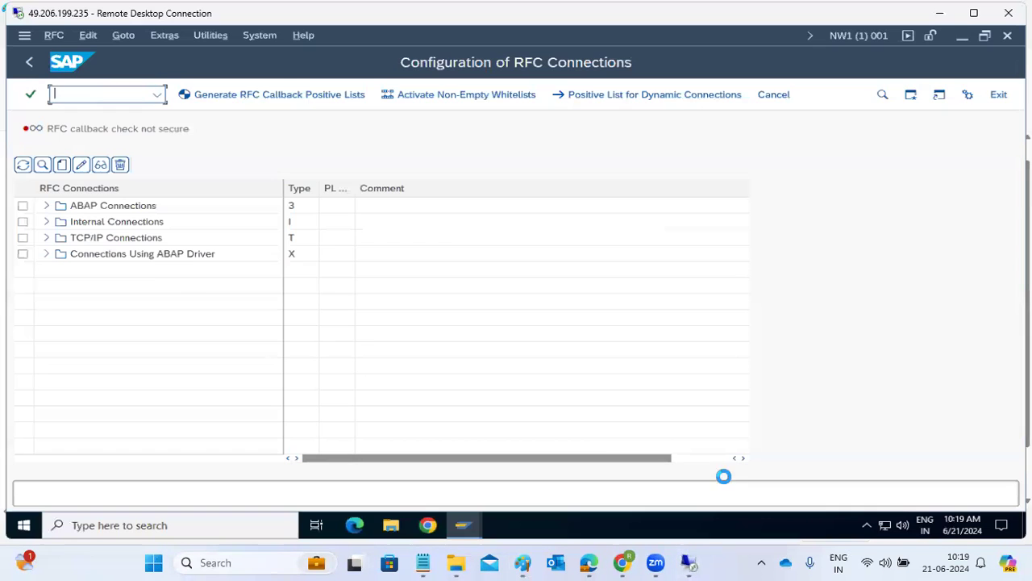
Create a new RFC destination under the ABAP Connections node in SM59
{"action": "left_click", "coordinate": [119, 205]}
{"action": "left_click", "coordinate": [62, 165]}
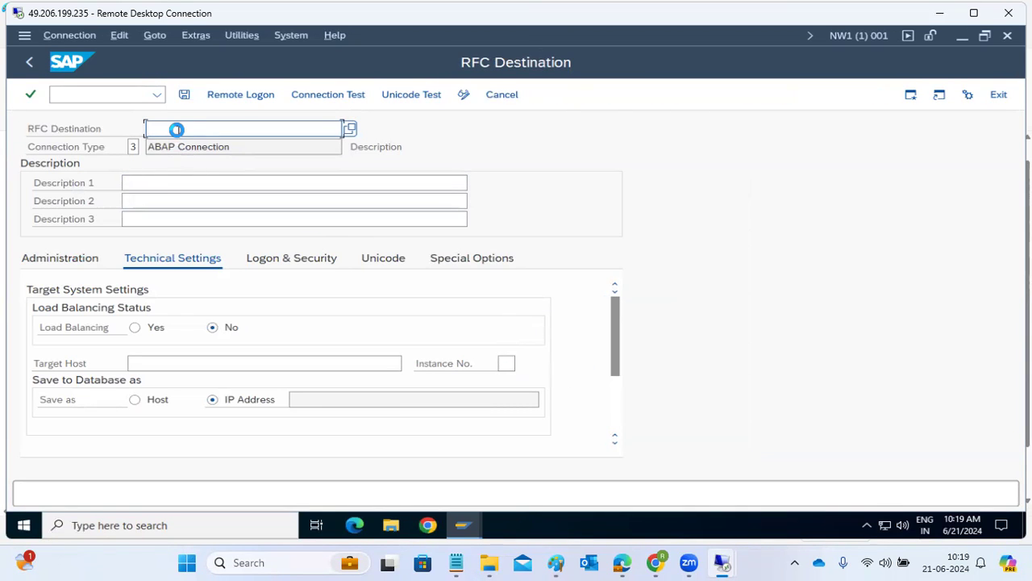
Enter ECD100 as the RFC destination name and open the Connection Type value list
{"action": "type", "text": "ECD100"}
{"action": "key", "text": "Tab"}
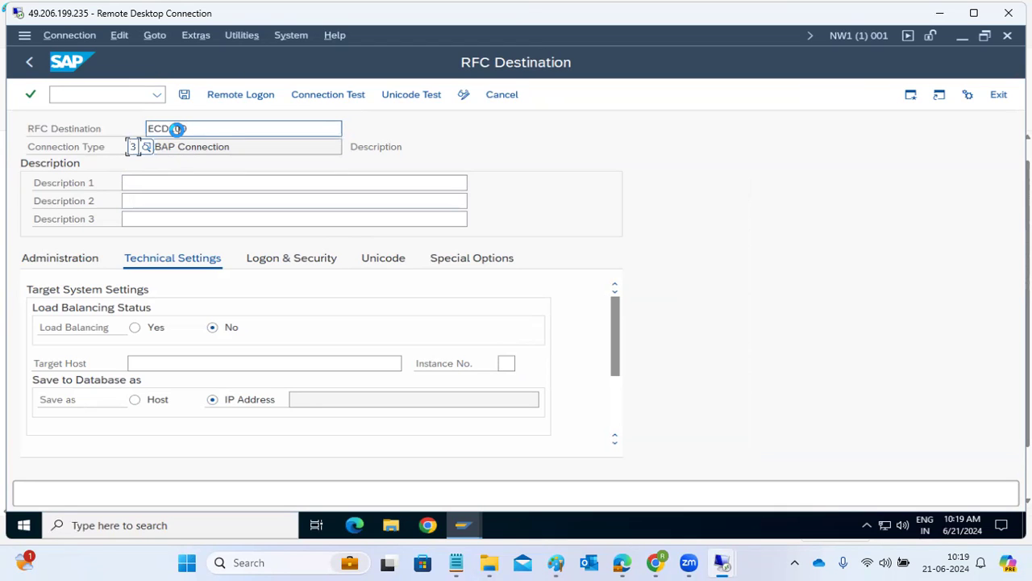
{"action": "key", "text": "Tab"}
{"action": "left_click", "coordinate": [136, 146]}
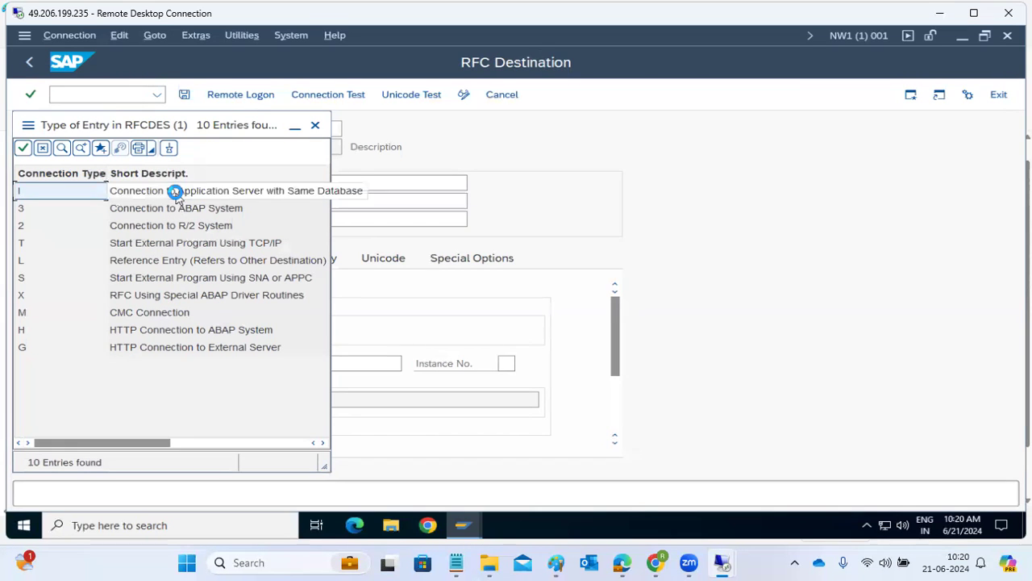
Give destination ECD100 the description ECD and target host kponline1
{"action": "left_click", "coordinate": [316, 126]}
{"action": "left_click", "coordinate": [152, 185]}
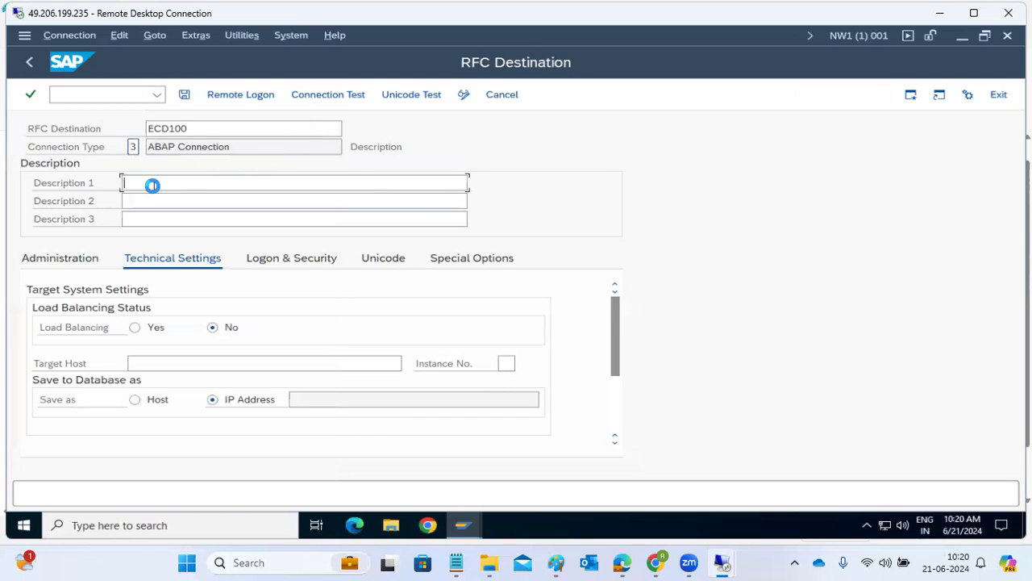
{"action": "type", "text": "ECD"}
{"action": "left_click", "coordinate": [146, 369]}
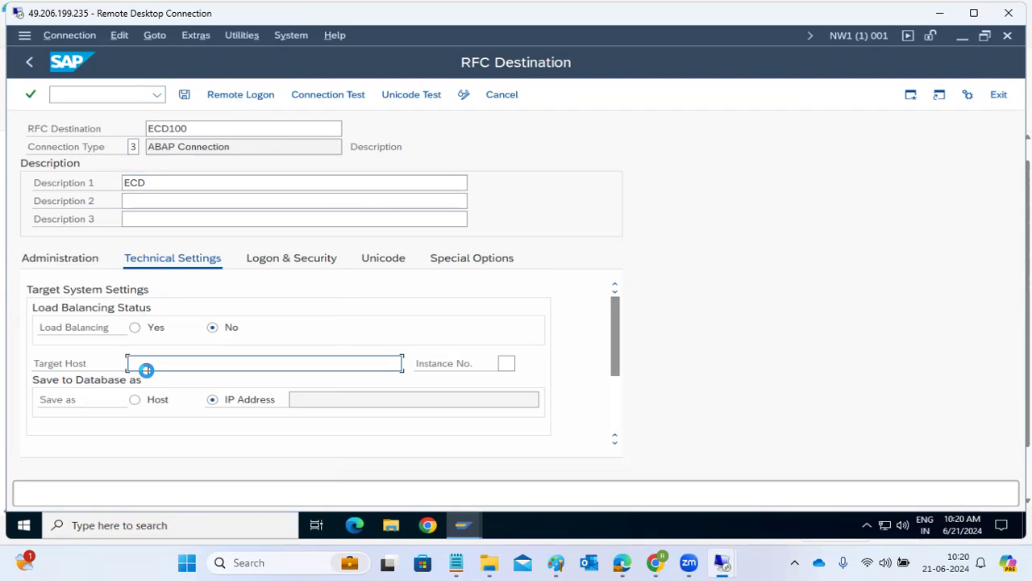
{"action": "type", "text": "kpipeline"}
{"action": "type", "text": "1"}
{"action": "key", "text": "Tab"}
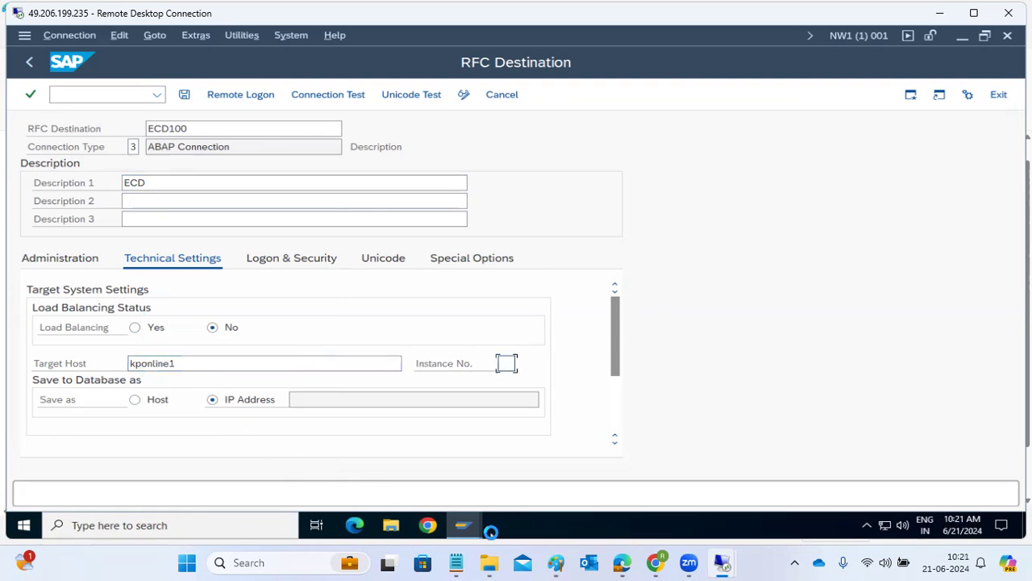
Check the ECC system entry in SAP Logon, set instance number 02, then open Logon & Security
{"action": "mouse_move", "coordinate": [474, 528]}
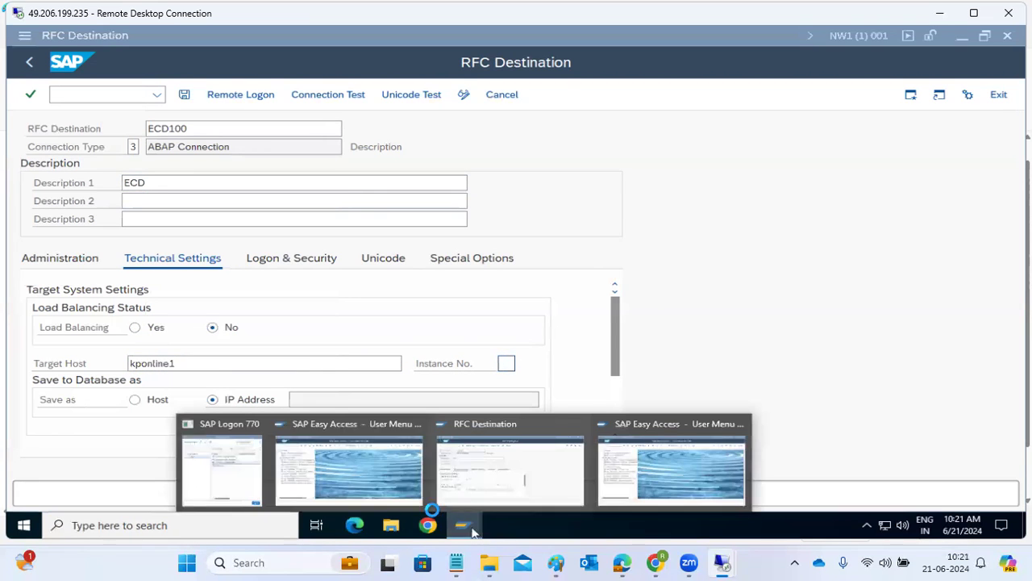
{"action": "left_click", "coordinate": [238, 485]}
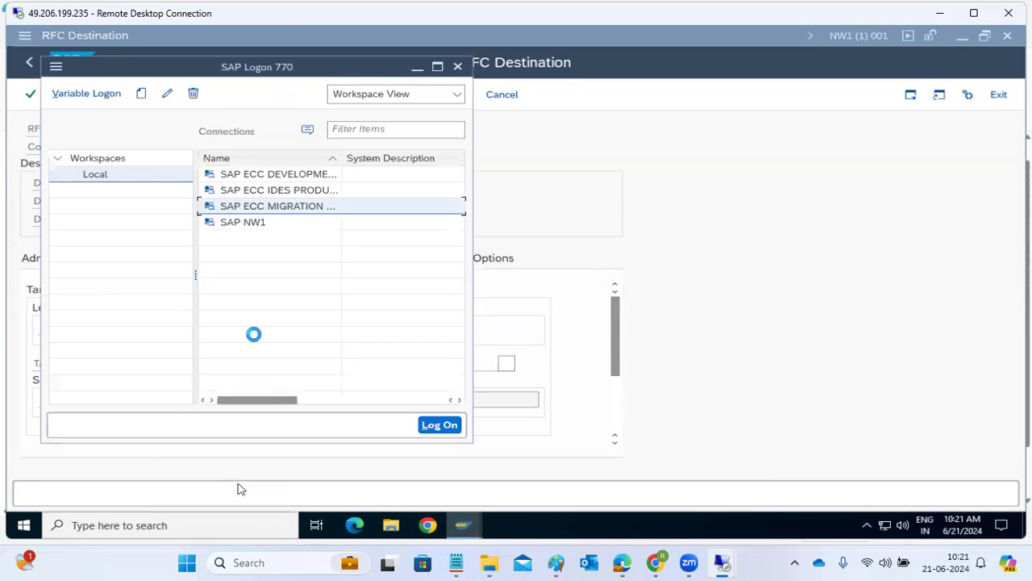
{"action": "left_click", "coordinate": [277, 175]}
{"action": "left_click_drag", "start_coordinate": [279, 399], "coordinate": [416, 401]}
{"action": "left_click", "coordinate": [584, 336]}
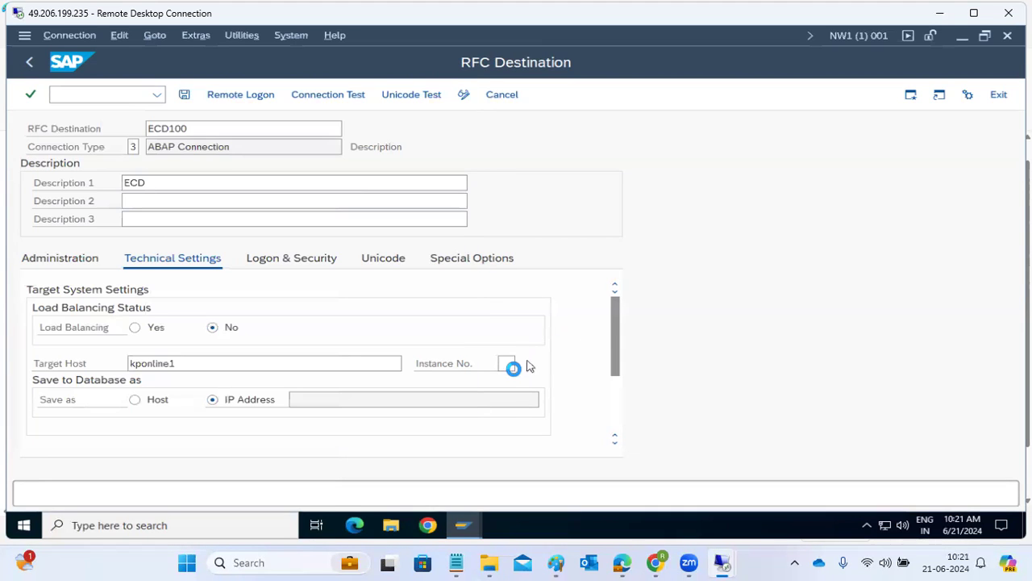
{"action": "type", "text": "02"}
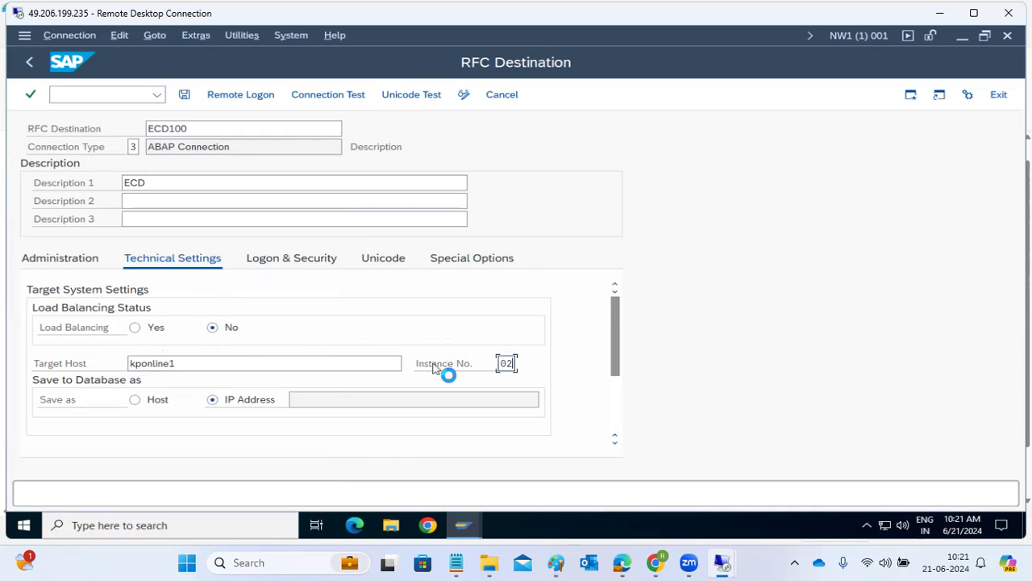
{"action": "left_click", "coordinate": [277, 259]}
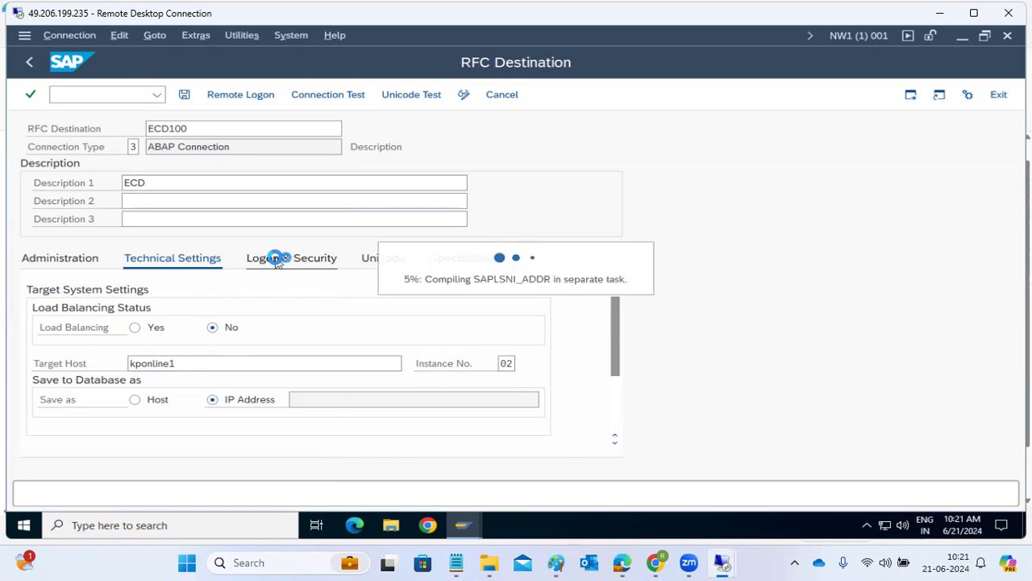
Enter logon client 100, user basis and the password for ECD100, then save the destination
{"action": "left_click", "coordinate": [123, 326]}
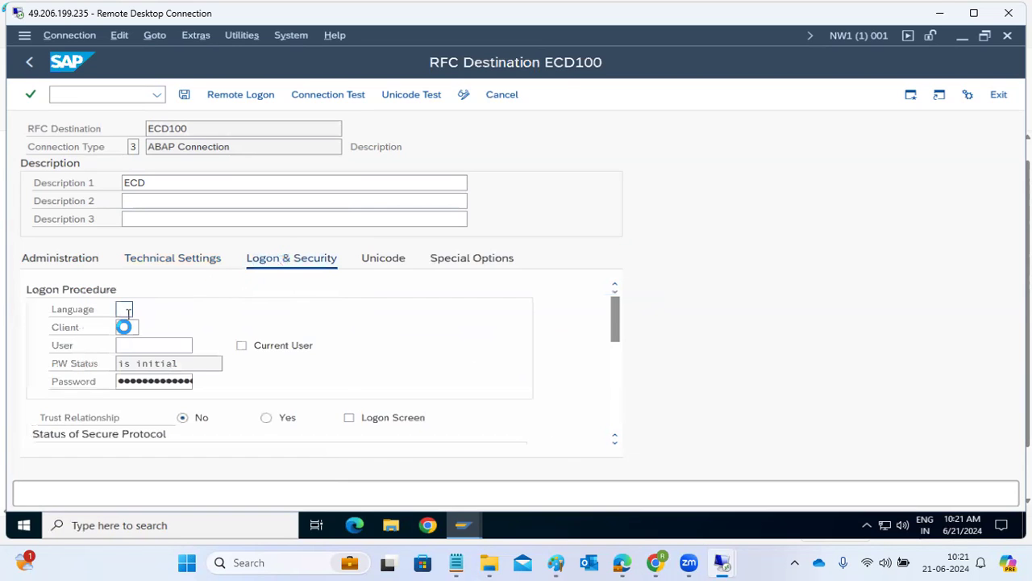
{"action": "type", "text": "100"}
{"action": "key", "text": "Tab"}
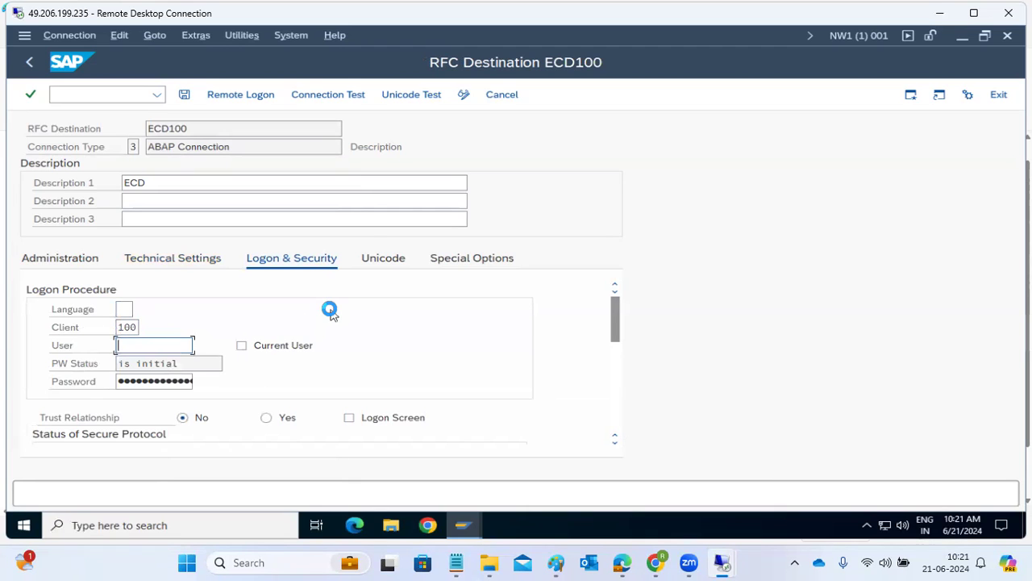
{"action": "type", "text": "basis"}
{"action": "left_click", "coordinate": [164, 387]}
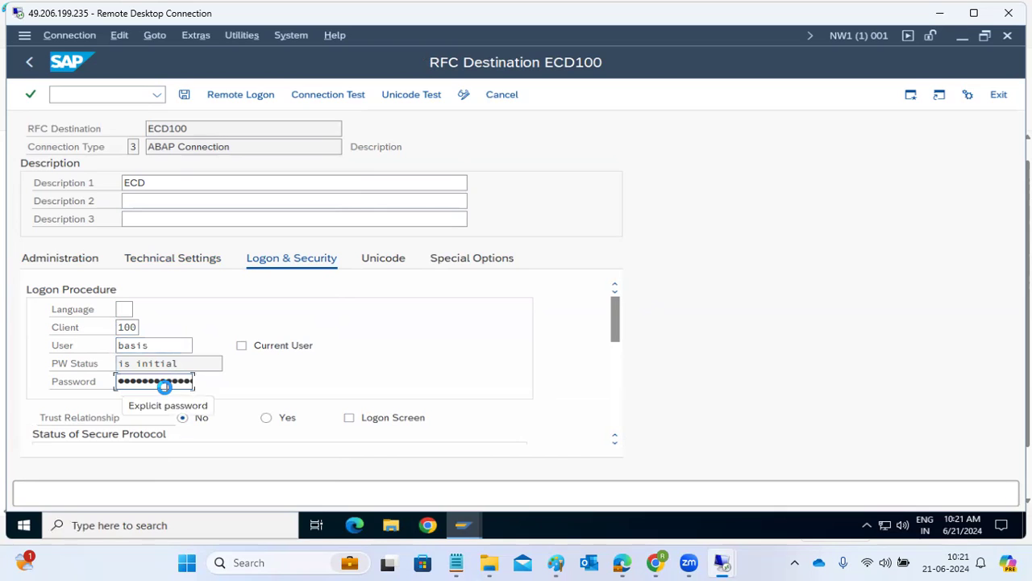
{"action": "type", "text": "******"}
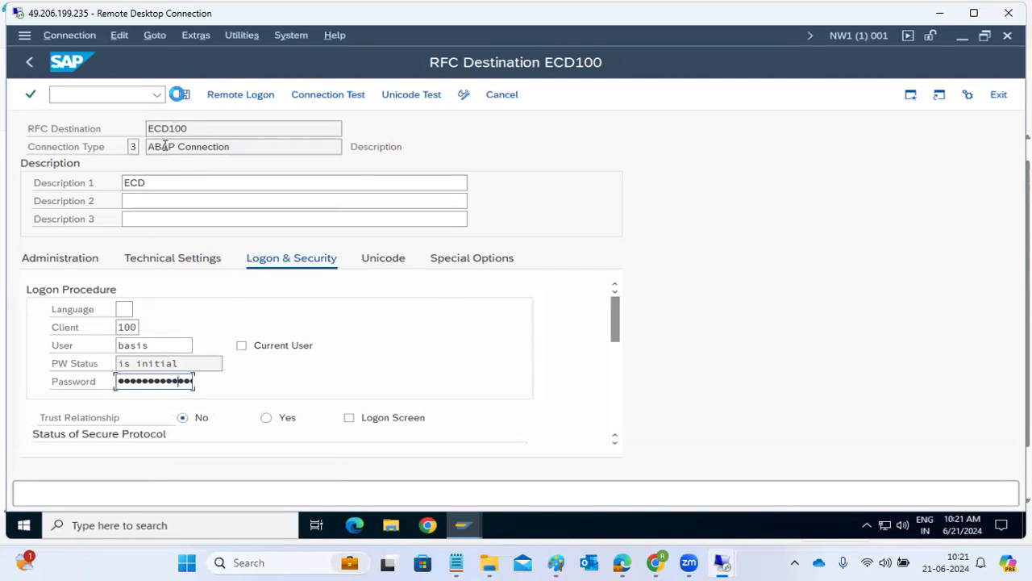
{"action": "left_click", "coordinate": [184, 95]}
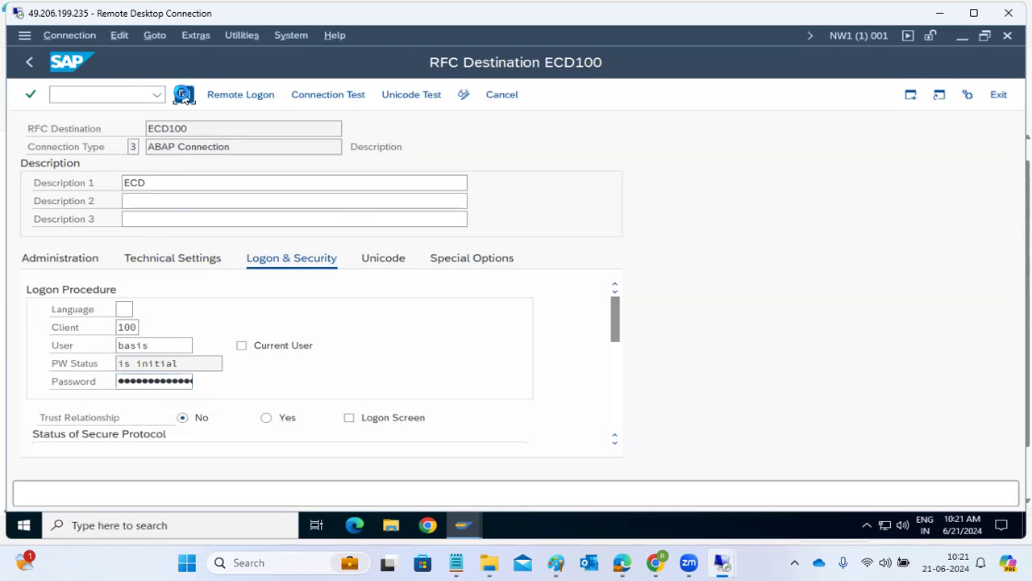
{"action": "left_click", "coordinate": [183, 95]}
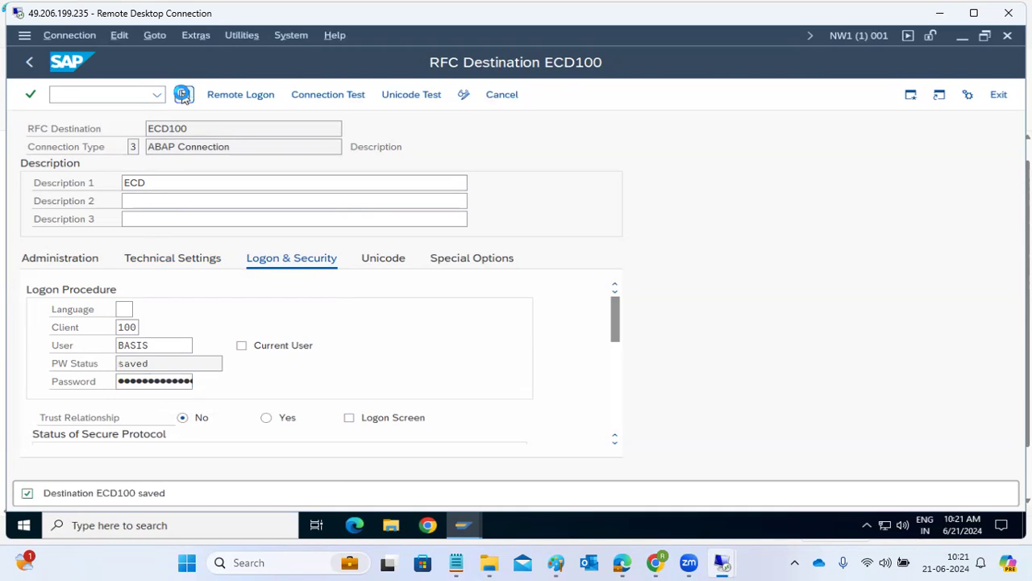
Run ECD100's connection test and its authorization test, returning to the destination after each
{"action": "left_click", "coordinate": [326, 94]}
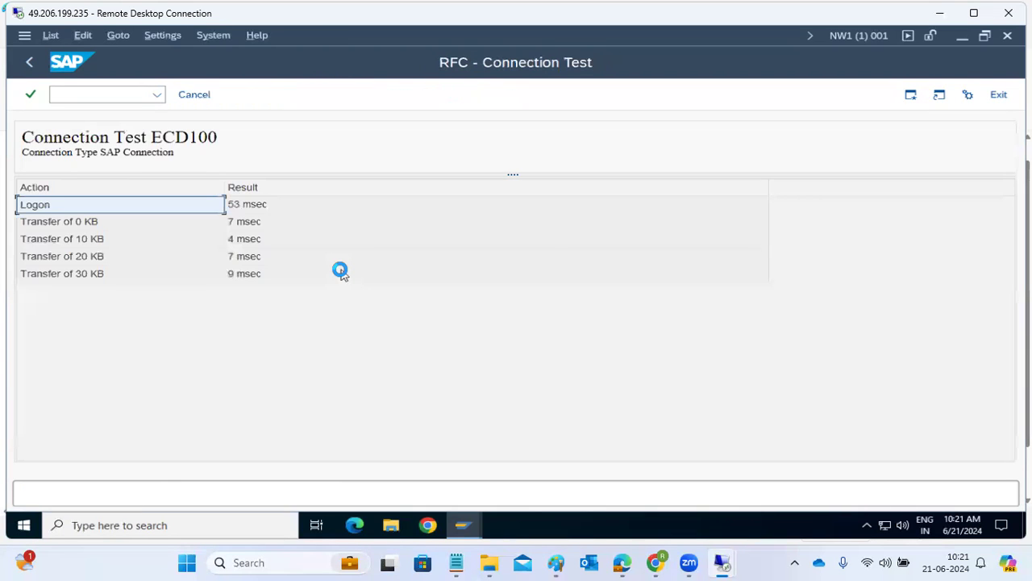
{"action": "left_click", "coordinate": [35, 64]}
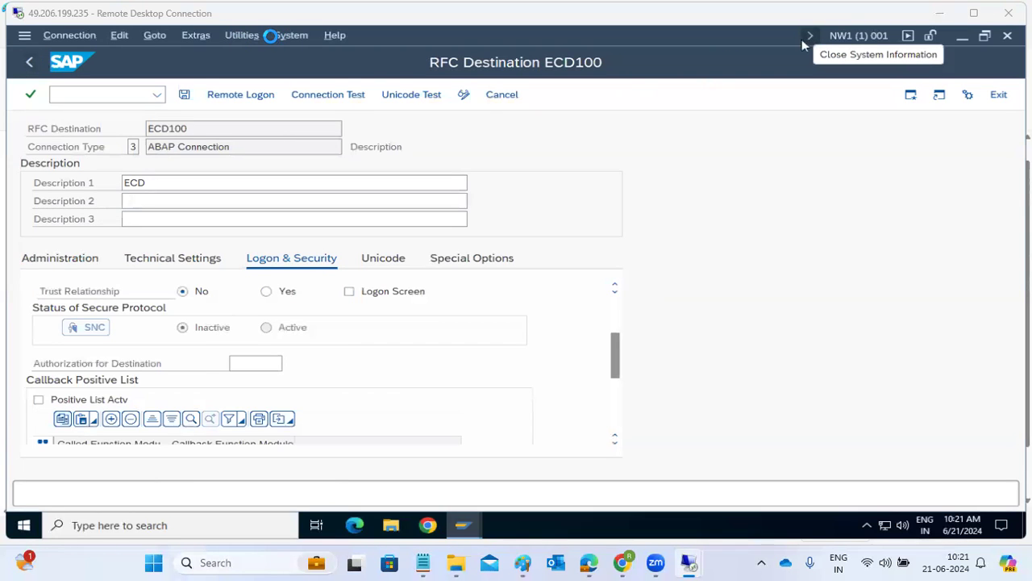
{"action": "left_click", "coordinate": [244, 39]}
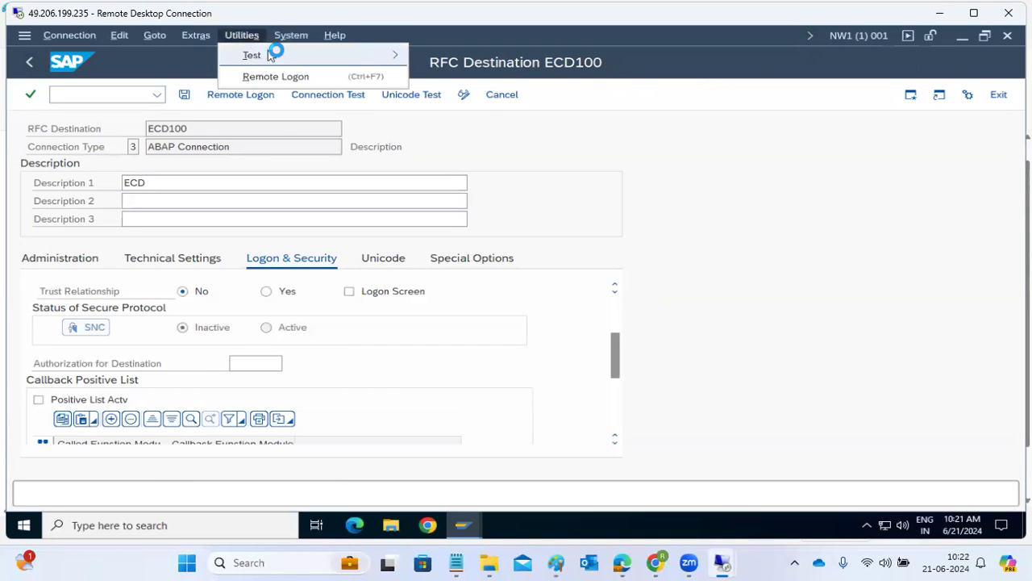
{"action": "mouse_move", "coordinate": [320, 56]}
{"action": "left_click", "coordinate": [489, 76]}
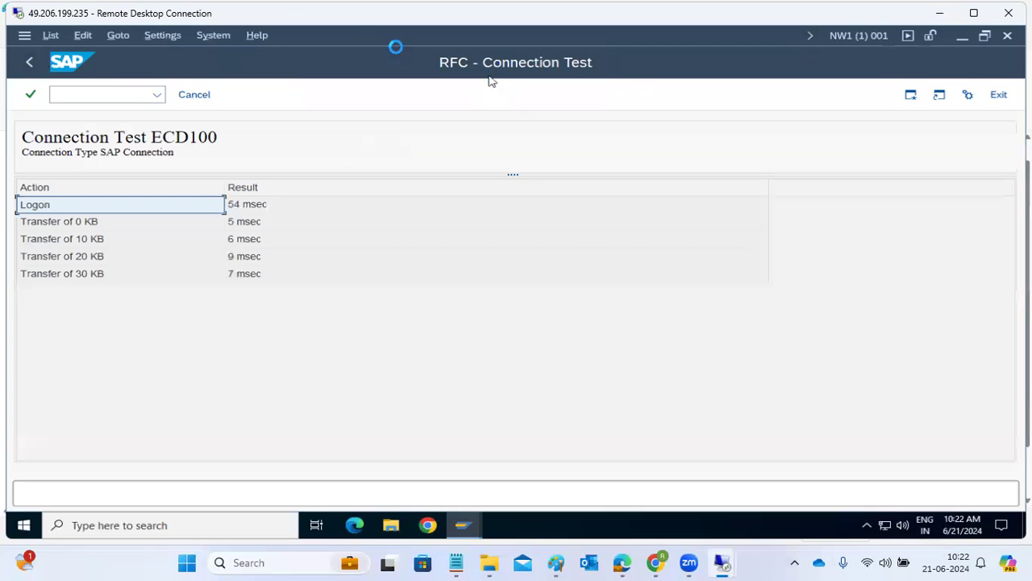
{"action": "left_click", "coordinate": [27, 66]}
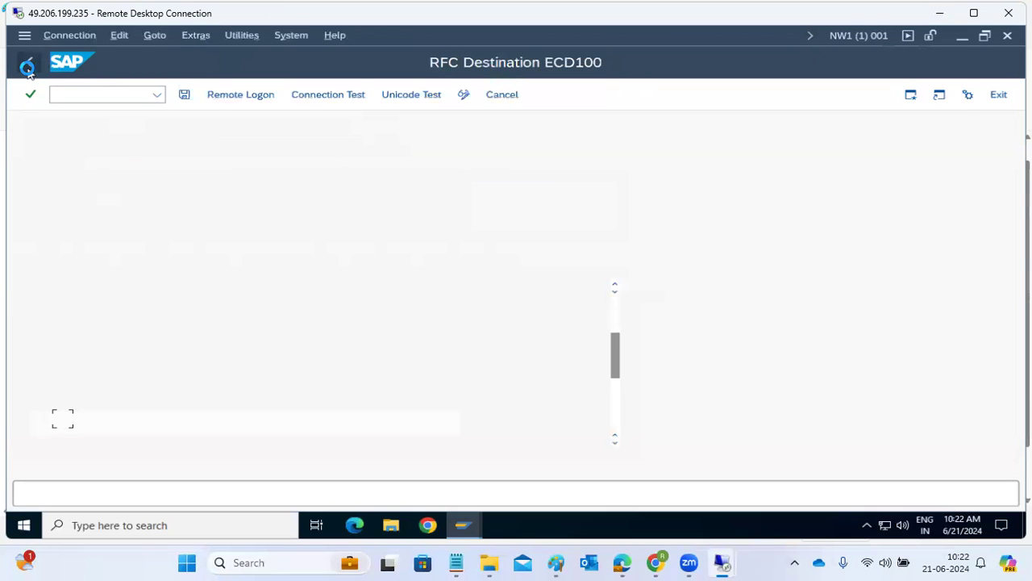
Change ECD100's instance number to 20 and save, confirming the target system parameter change
{"action": "left_click", "coordinate": [164, 257]}
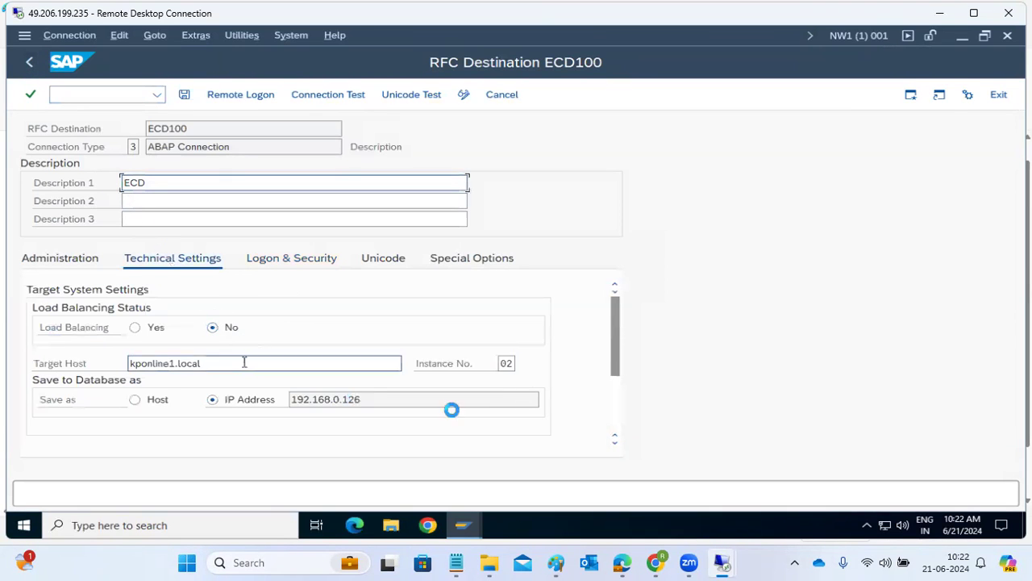
{"action": "left_click", "coordinate": [510, 363]}
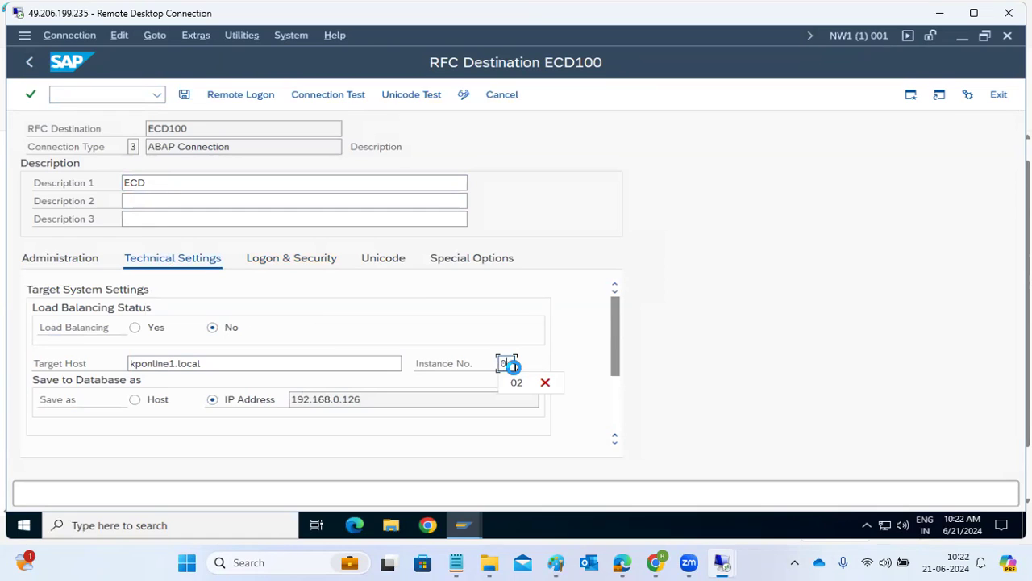
{"action": "type", "text": "20"}
{"action": "key", "text": "BackSpace"}
{"action": "key", "text": "BackSpace"}
{"action": "type", "text": "20"}
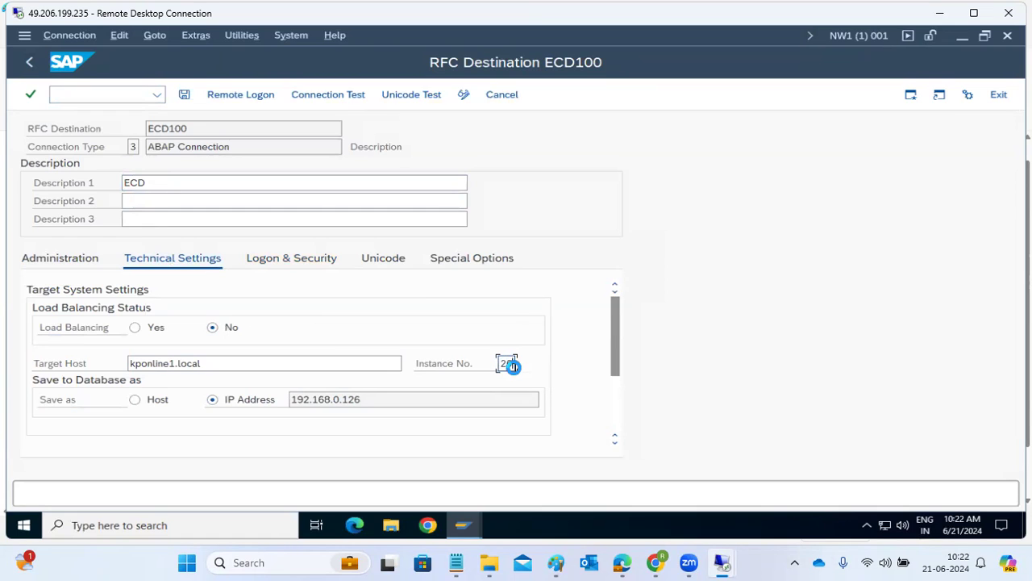
{"action": "left_click", "coordinate": [184, 95]}
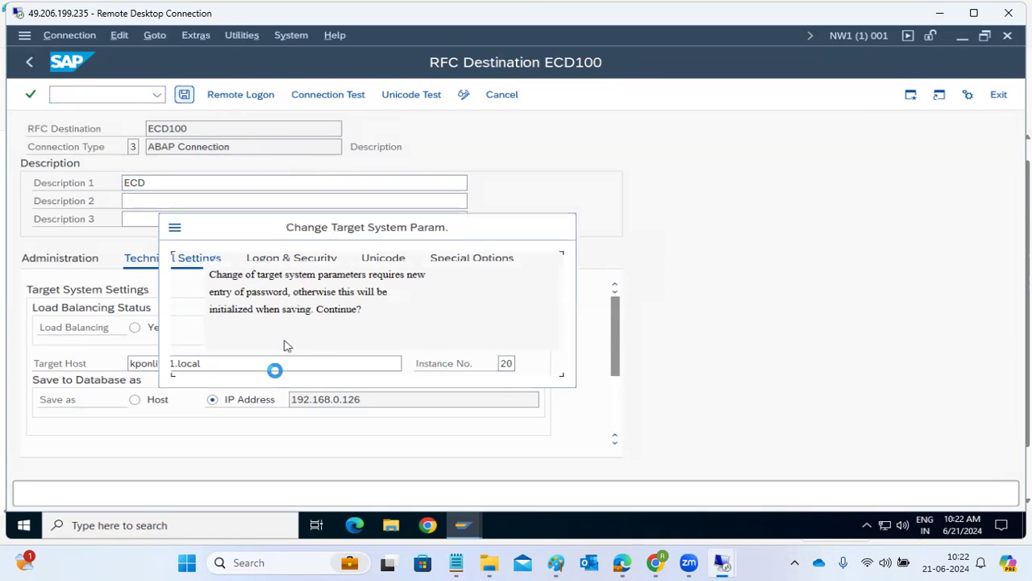
{"action": "left_click", "coordinate": [266, 362]}
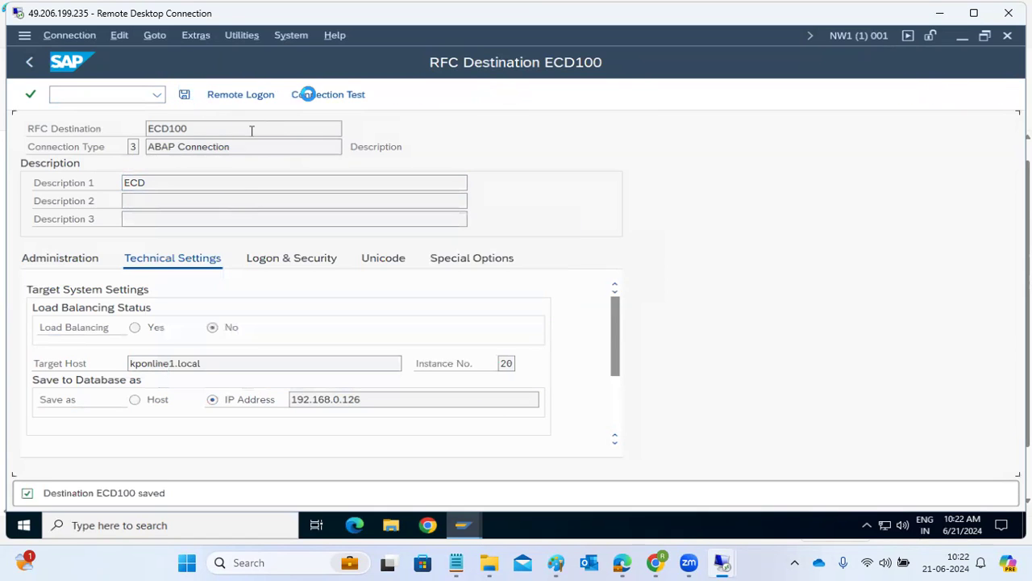
Retest ECD100 and inspect the error rows: kponline1.local:sapgw20 not reached, connection timed out
{"action": "left_click", "coordinate": [311, 96]}
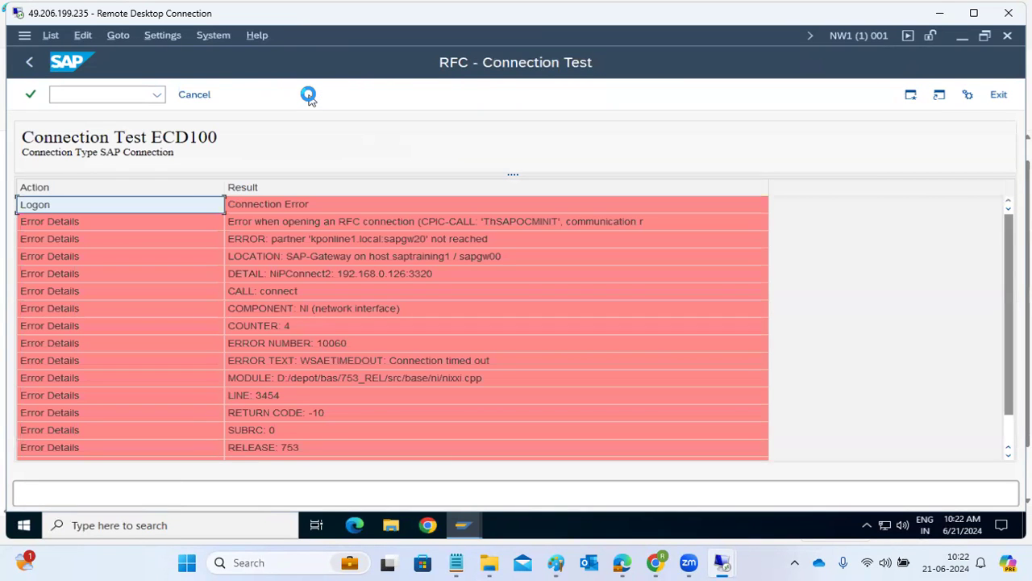
{"action": "left_click", "coordinate": [424, 239]}
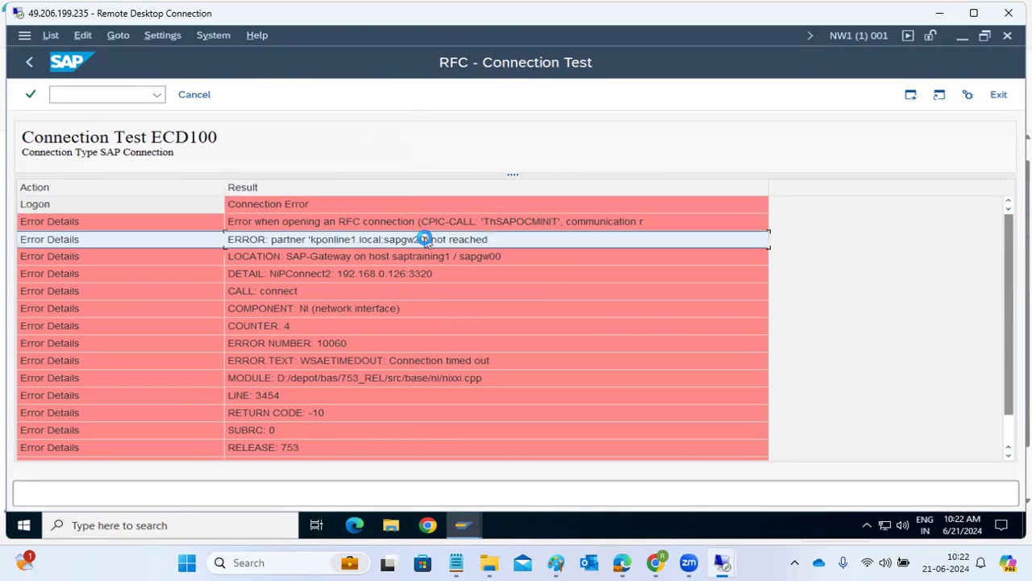
{"action": "left_click", "coordinate": [434, 259]}
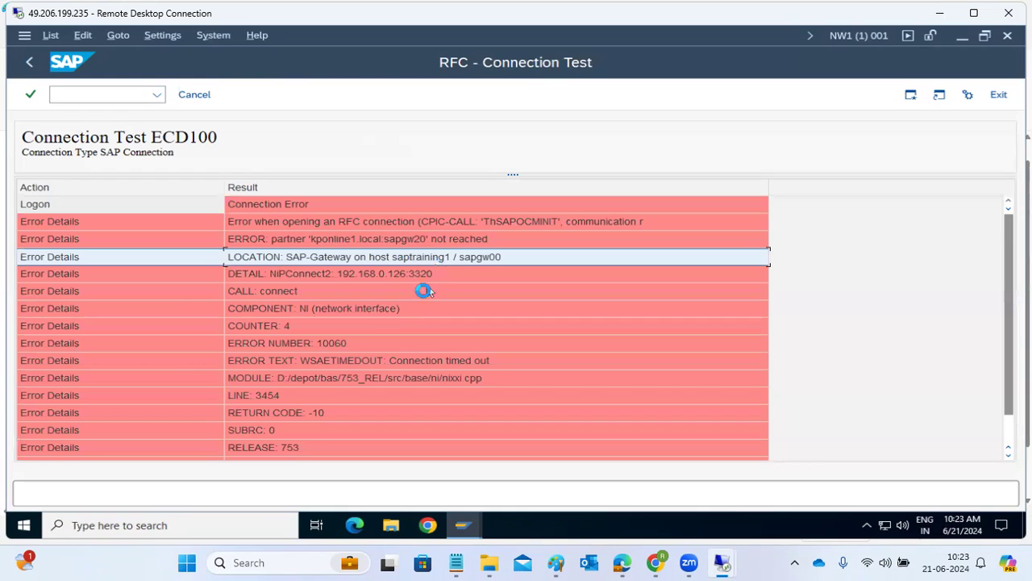
{"action": "left_click", "coordinate": [397, 313]}
{"action": "left_click", "coordinate": [428, 256]}
Go back to ECD100 and overwrite the instance number 20 with 02
{"action": "left_click", "coordinate": [32, 63]}
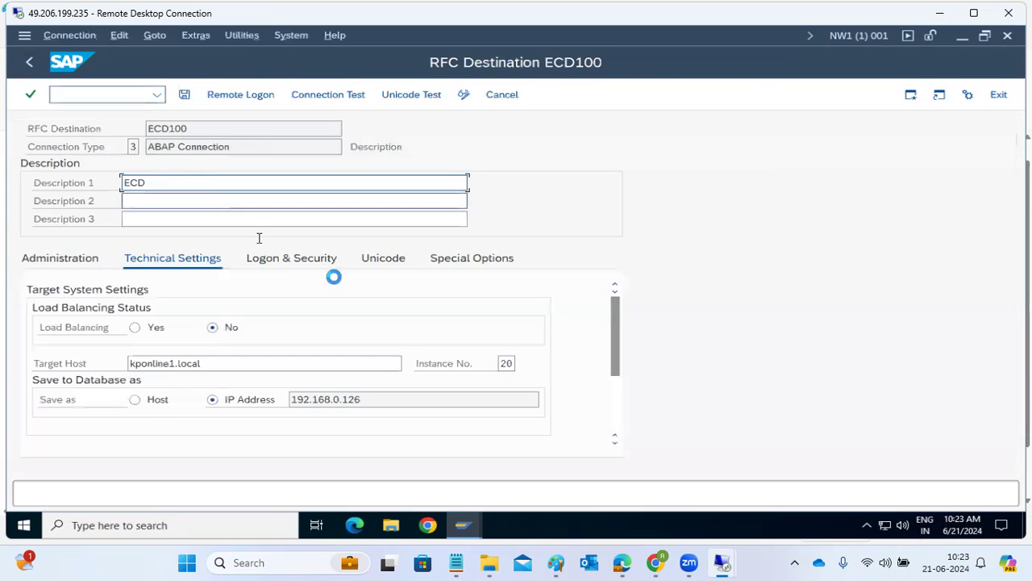
{"action": "left_click", "coordinate": [508, 364]}
{"action": "double_click", "coordinate": [509, 363]}
{"action": "type", "text": "00"}
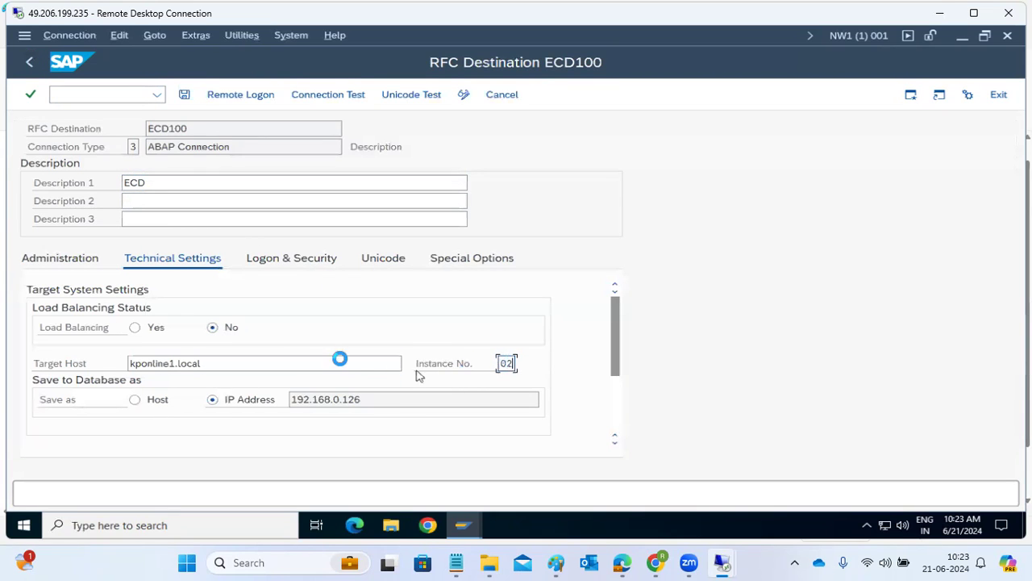
Check the stored password in Logon & Security, save ECD100, and rerun the connection test successfully
{"action": "left_click", "coordinate": [280, 262]}
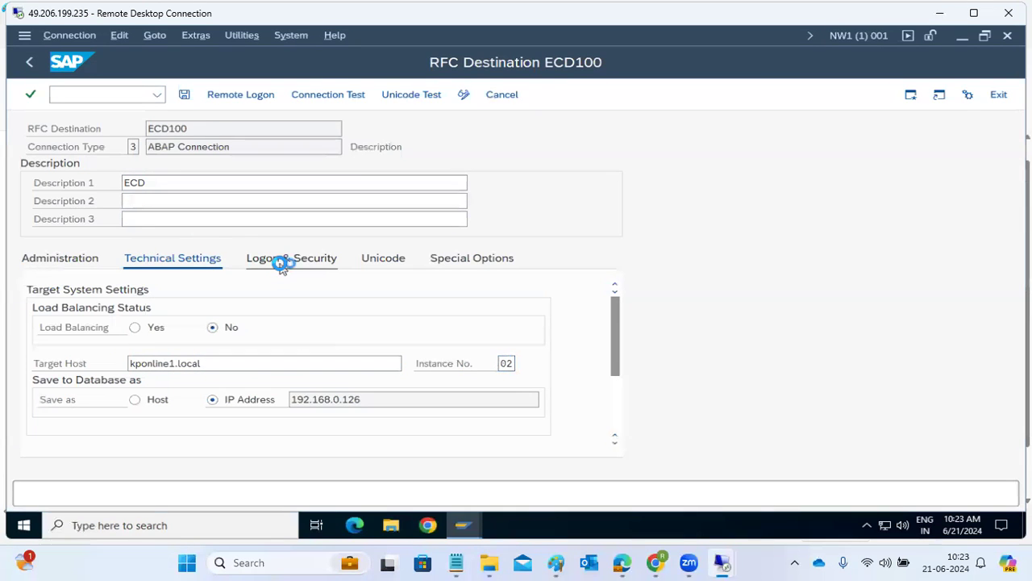
{"action": "scroll", "coordinate": [277, 288], "scroll_direction": "up", "scroll_amount": 3}
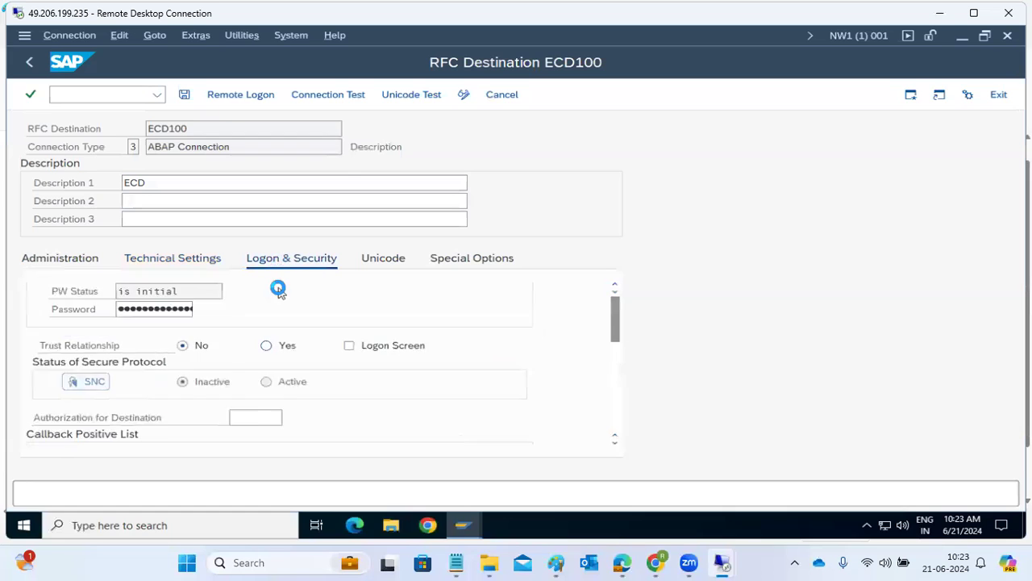
{"action": "left_click", "coordinate": [150, 385]}
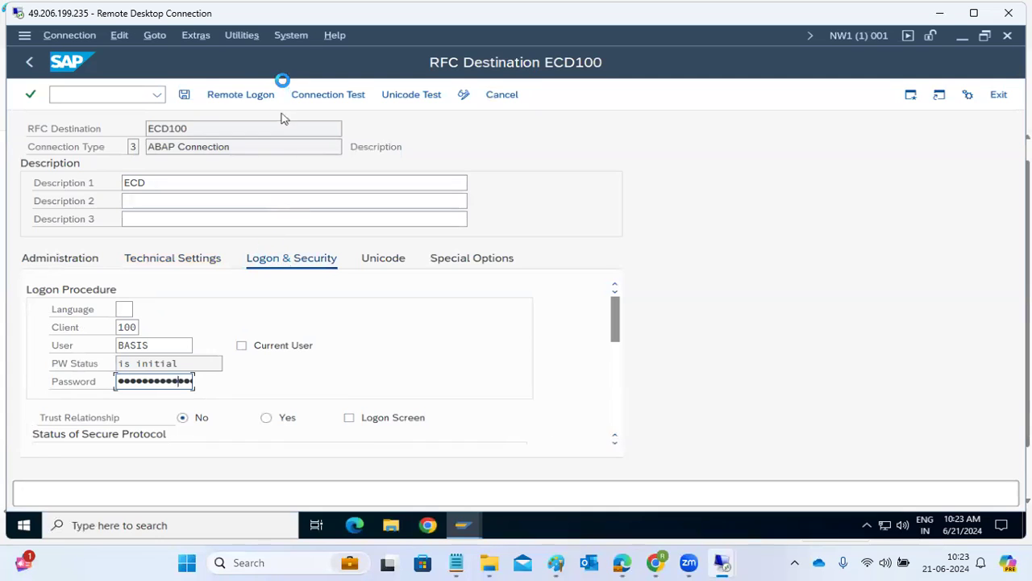
{"action": "left_click", "coordinate": [185, 95]}
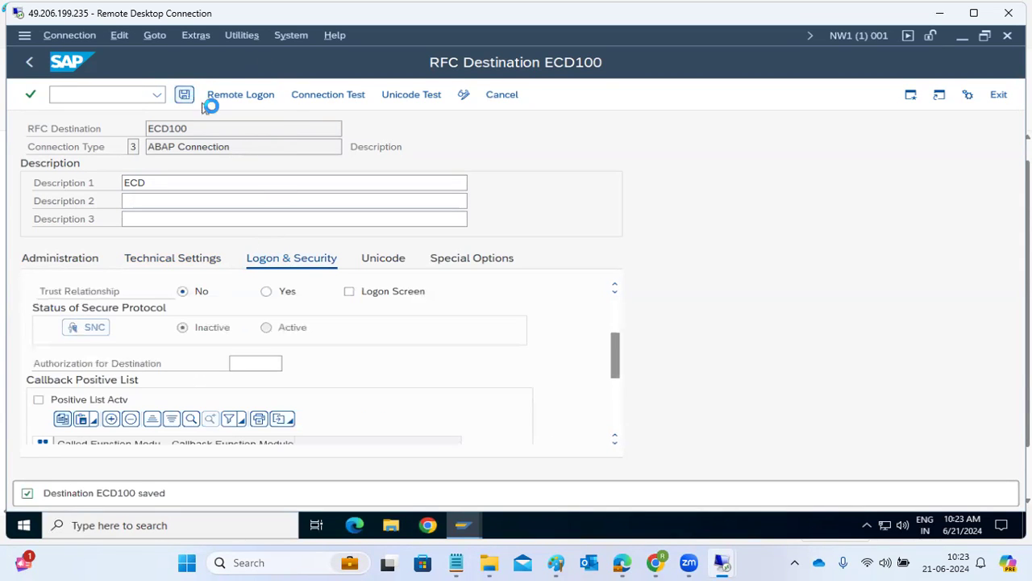
{"action": "left_click", "coordinate": [329, 96]}
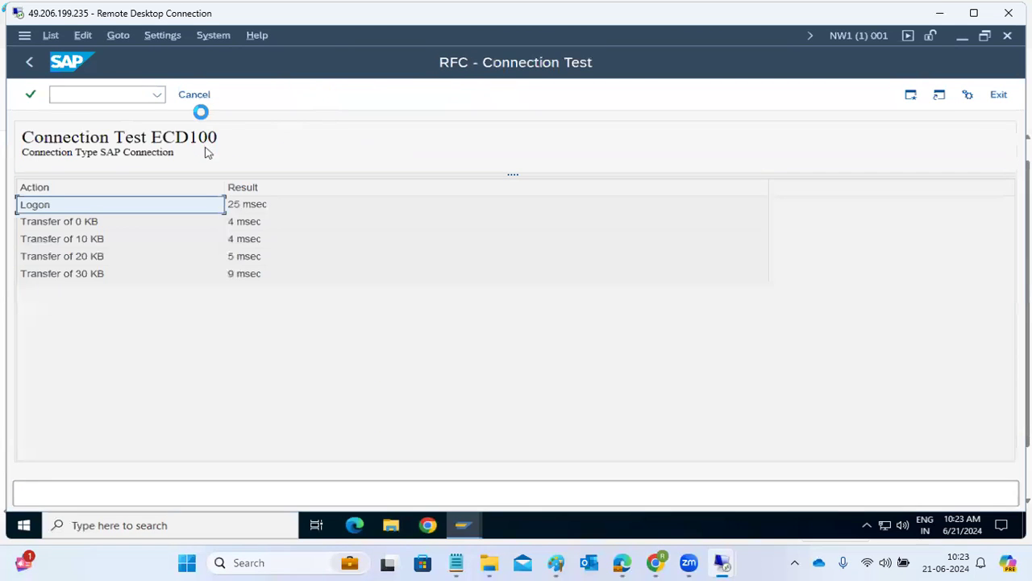
Return to the SM59 tree, expand ABAP Connections to see ECD100, and select TCP/IP Connections
{"action": "left_click", "coordinate": [202, 96]}
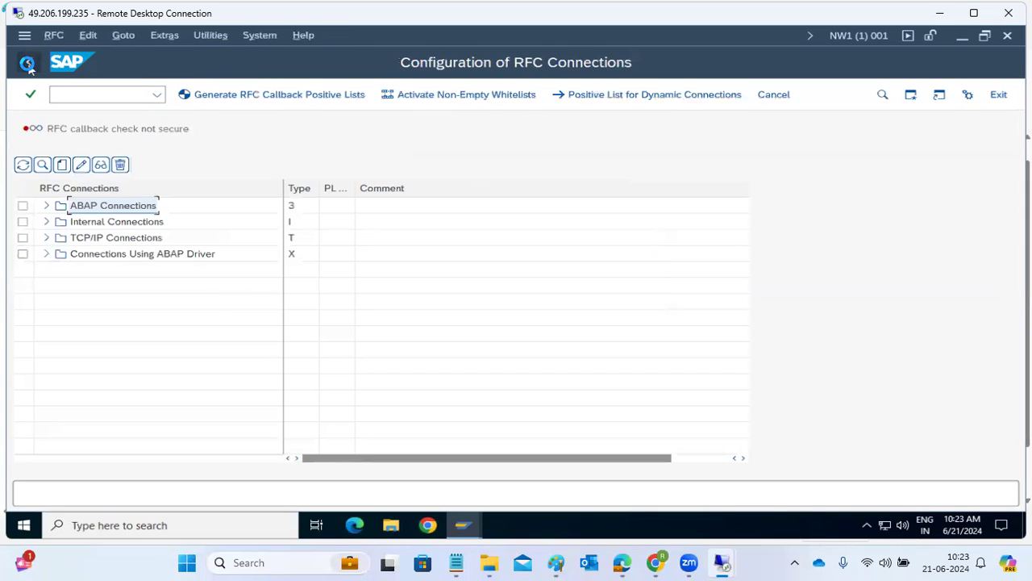
{"action": "left_click", "coordinate": [46, 206]}
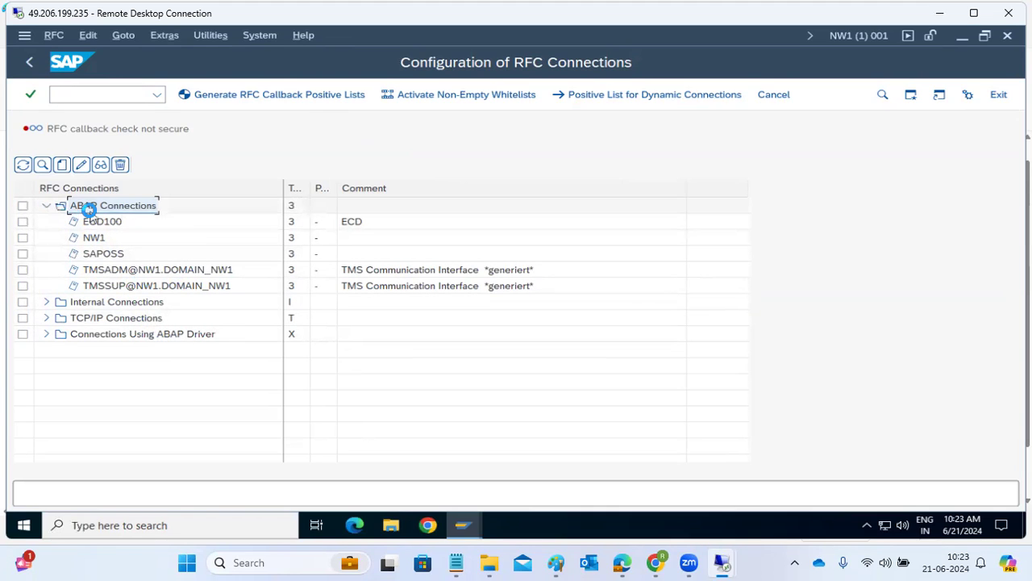
{"action": "left_click", "coordinate": [78, 305]}
{"action": "left_click", "coordinate": [71, 321]}
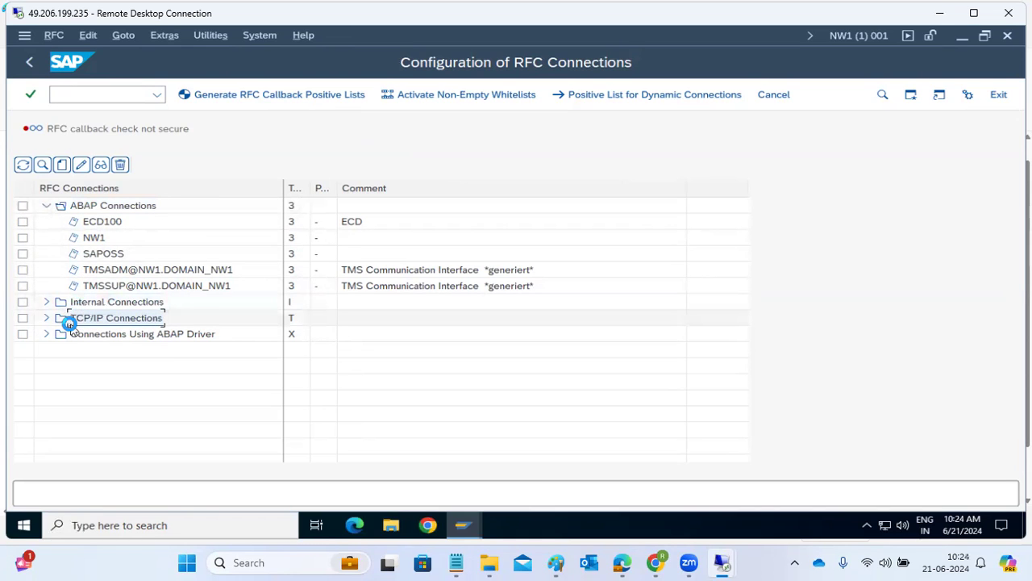
Create RFC destination GOOGLE with connection type G, HTTP connection to external server, dismissing the notices
{"action": "left_click", "coordinate": [63, 164]}
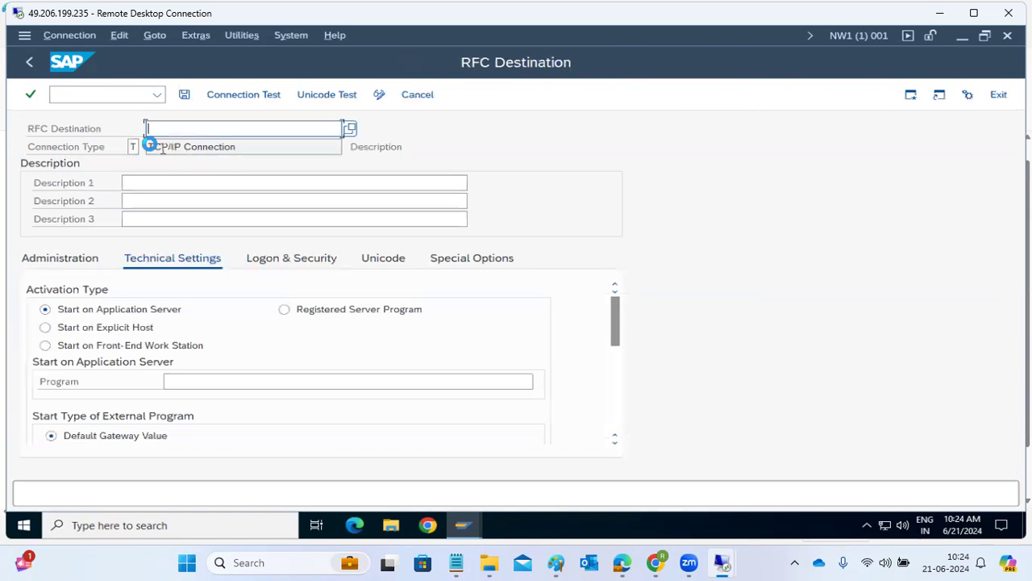
{"action": "left_click", "coordinate": [132, 148]}
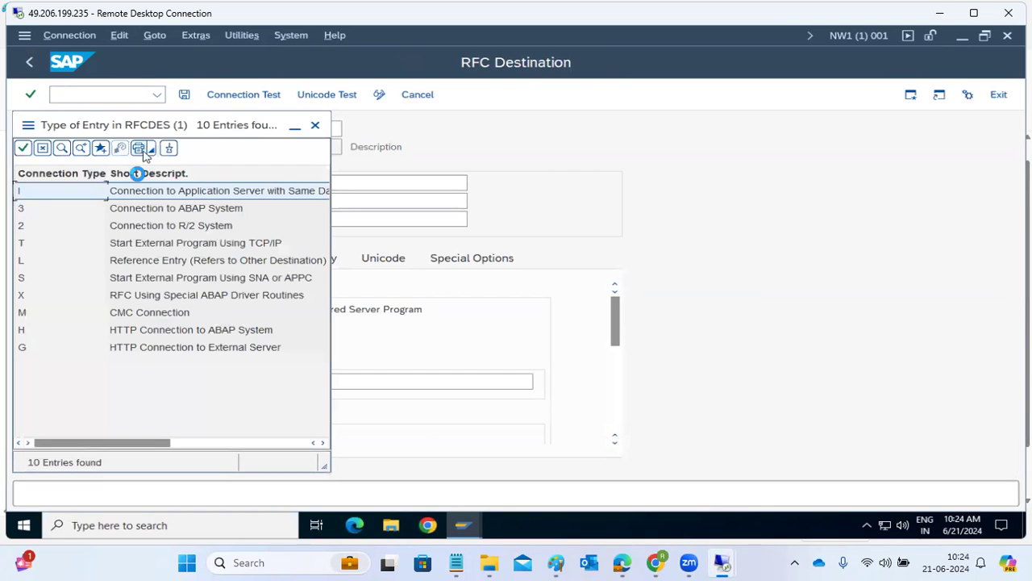
{"action": "double_click", "coordinate": [170, 347]}
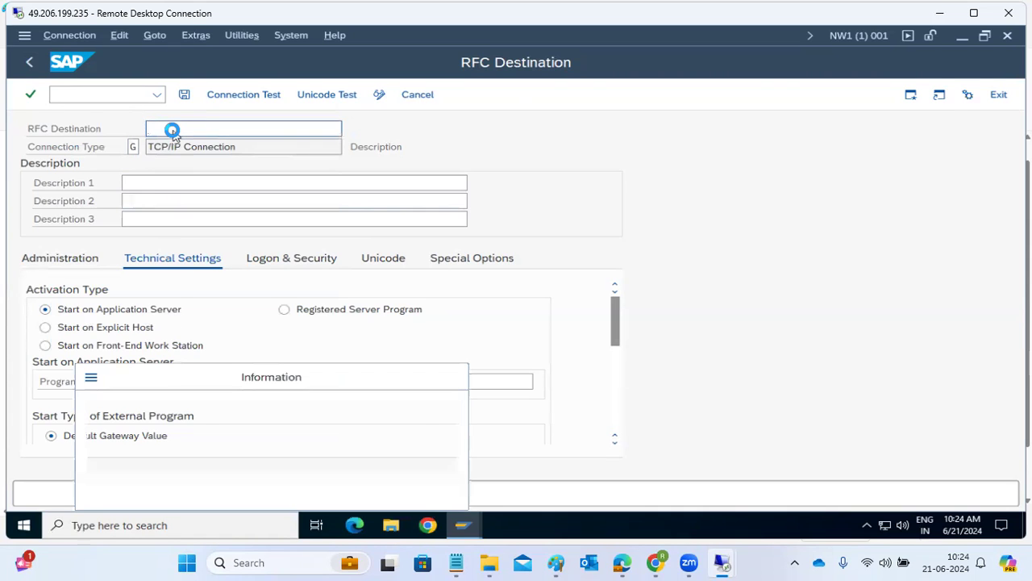
{"action": "left_click", "coordinate": [429, 496]}
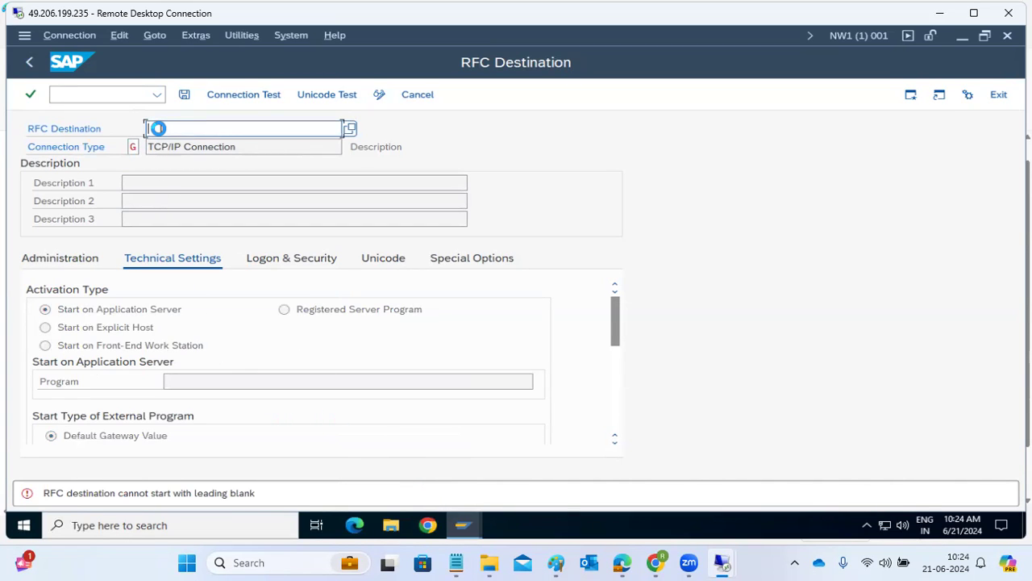
{"action": "key", "text": "Return"}
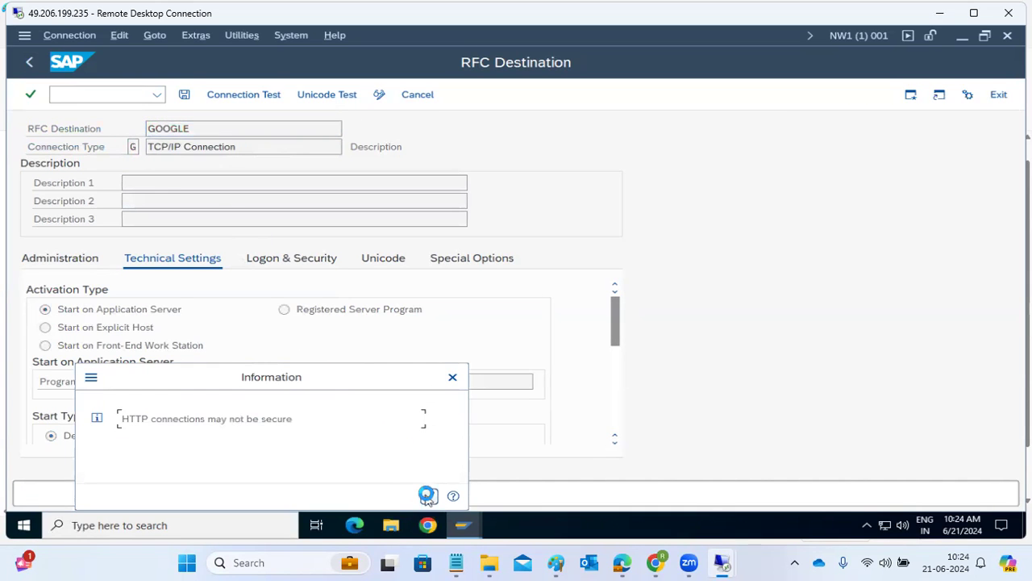
{"action": "left_click", "coordinate": [427, 495]}
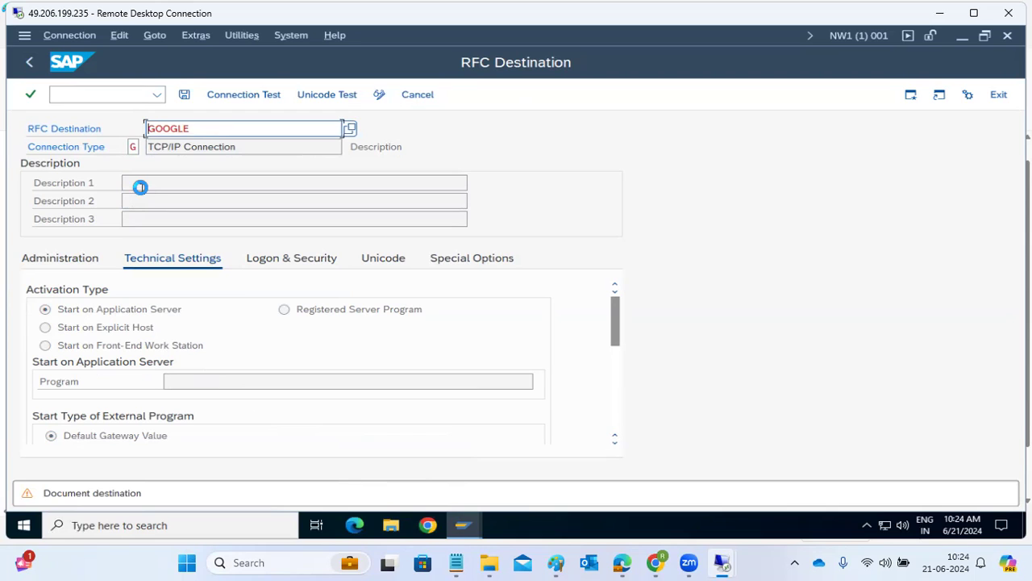
{"action": "left_click", "coordinate": [140, 186]}
{"action": "type", "text": "GOOGLE"}
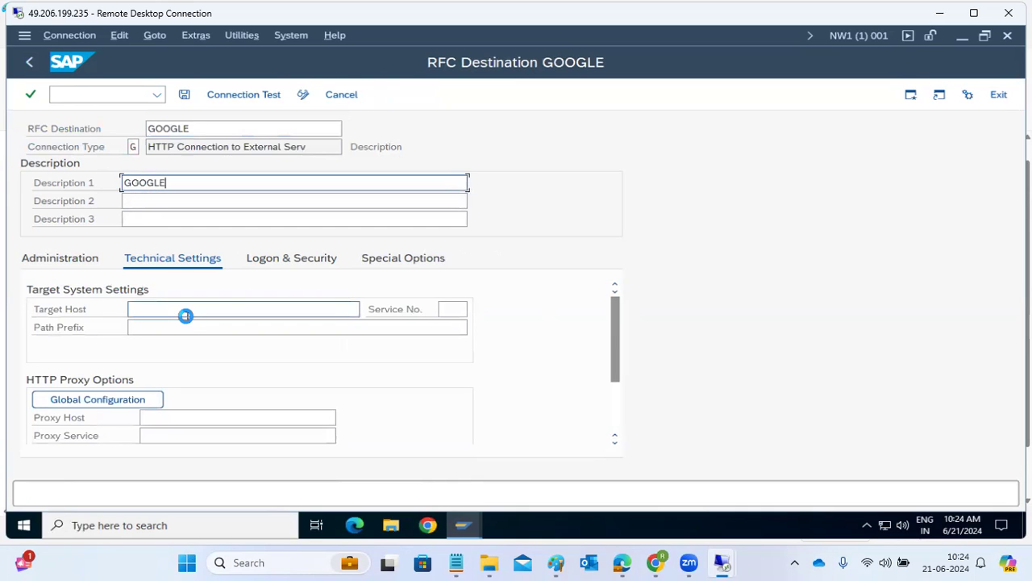
{"action": "left_click", "coordinate": [185, 310]}
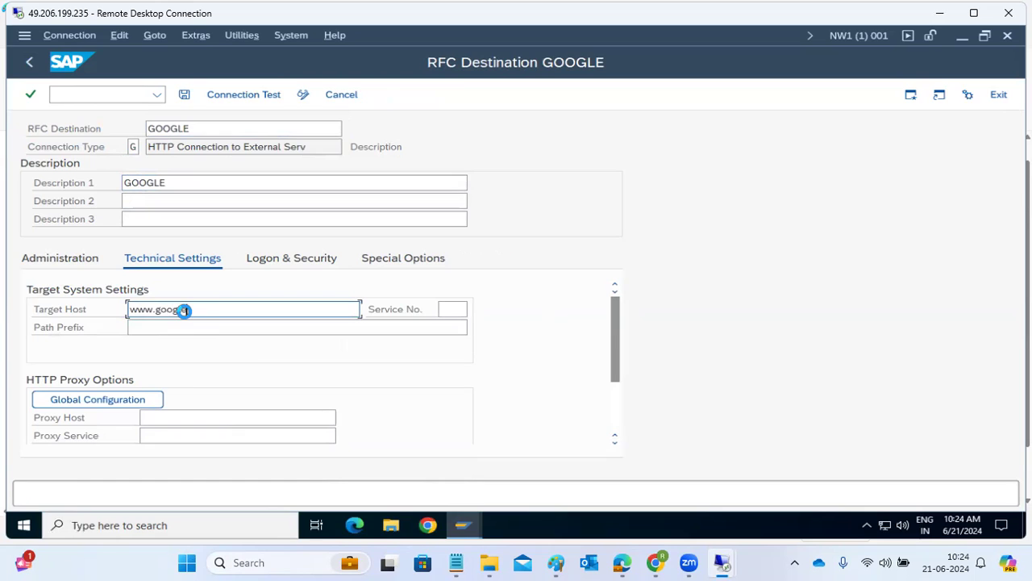
{"action": "left_click", "coordinate": [452, 308]}
{"action": "type", "text": "80"}
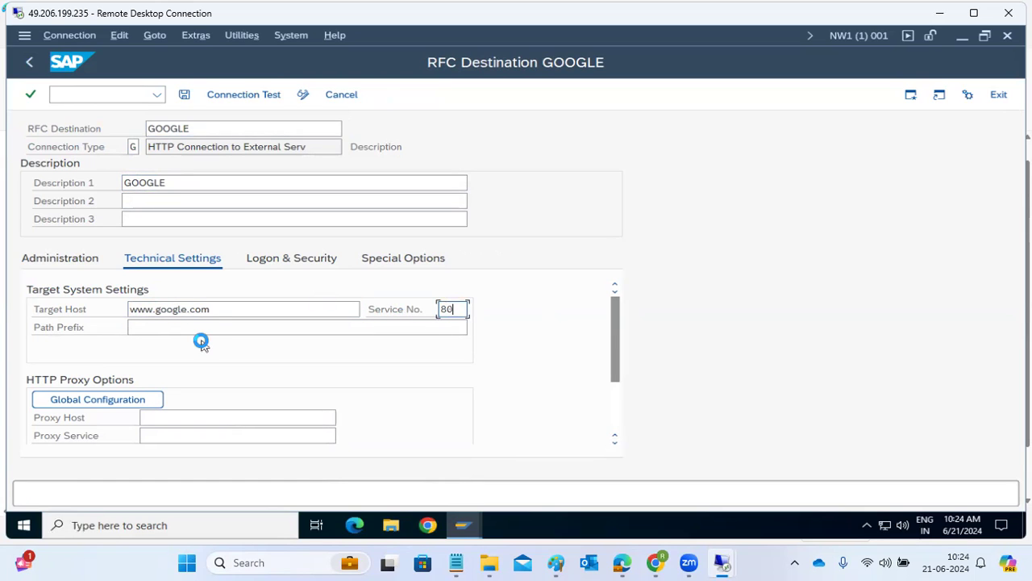
{"action": "left_click", "coordinate": [189, 97]}
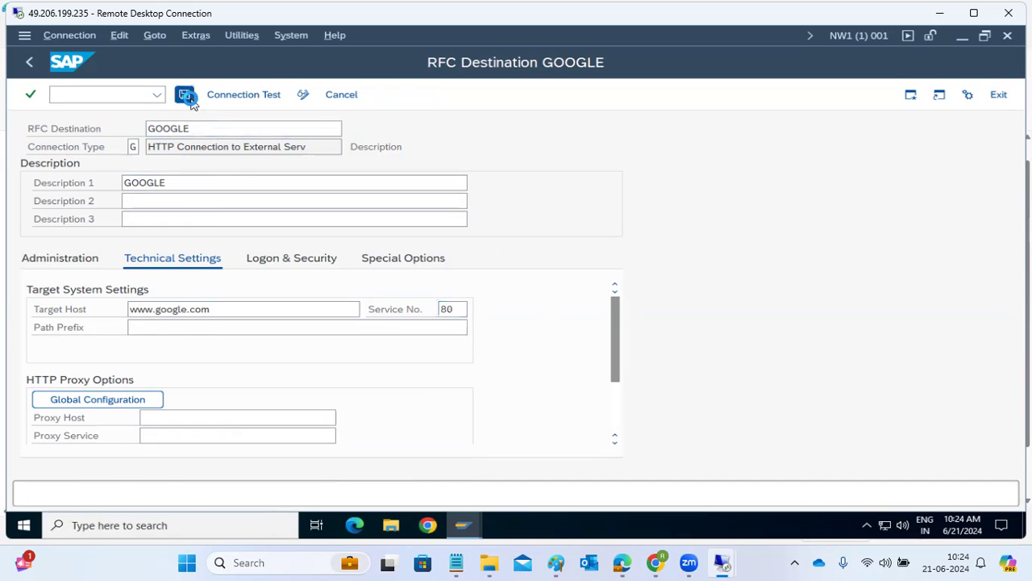
Test the GOOGLE HTTP connection, getting status 200 OK, then return to its settings
{"action": "left_click", "coordinate": [238, 96]}
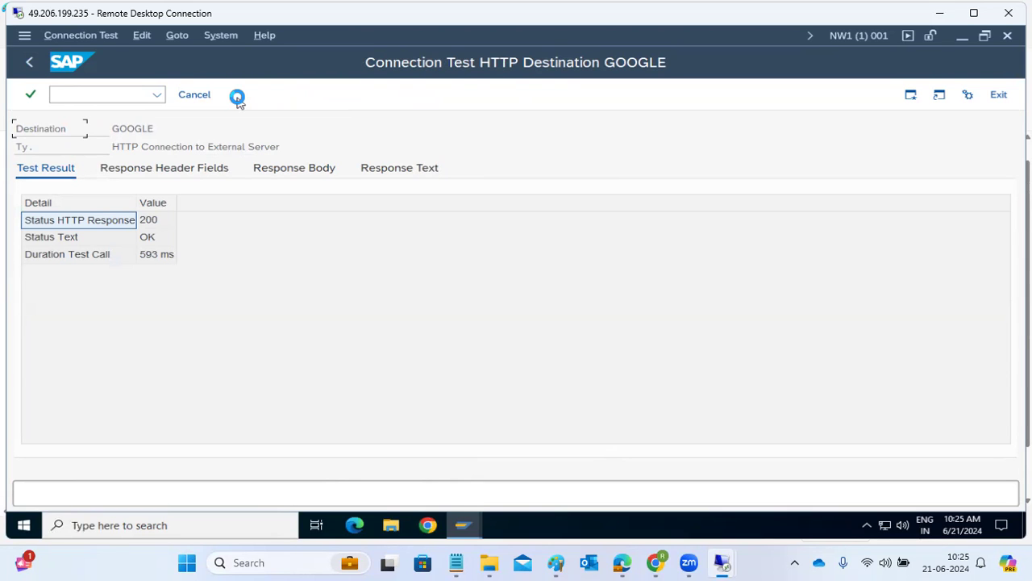
{"action": "left_click", "coordinate": [31, 65]}
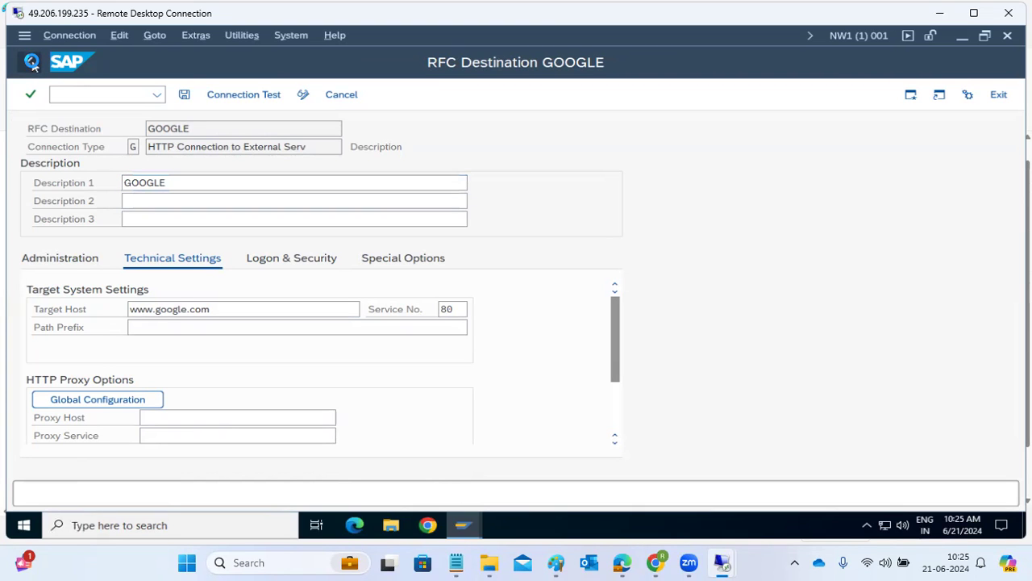
Back in the RFC overview, expand HTTP Connections to External Server to show GOOGLE
{"action": "left_click", "coordinate": [31, 62]}
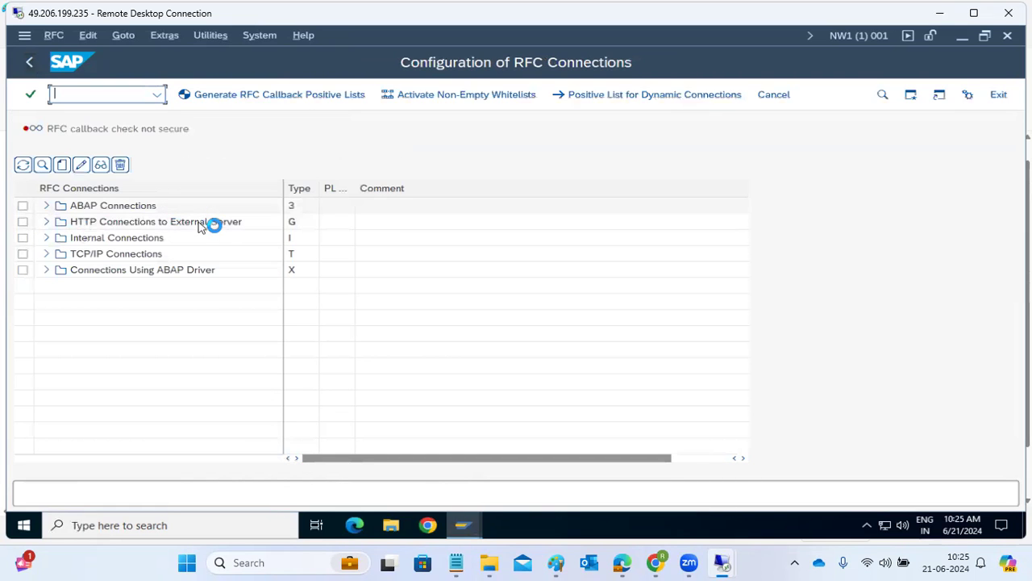
{"action": "left_click", "coordinate": [51, 224]}
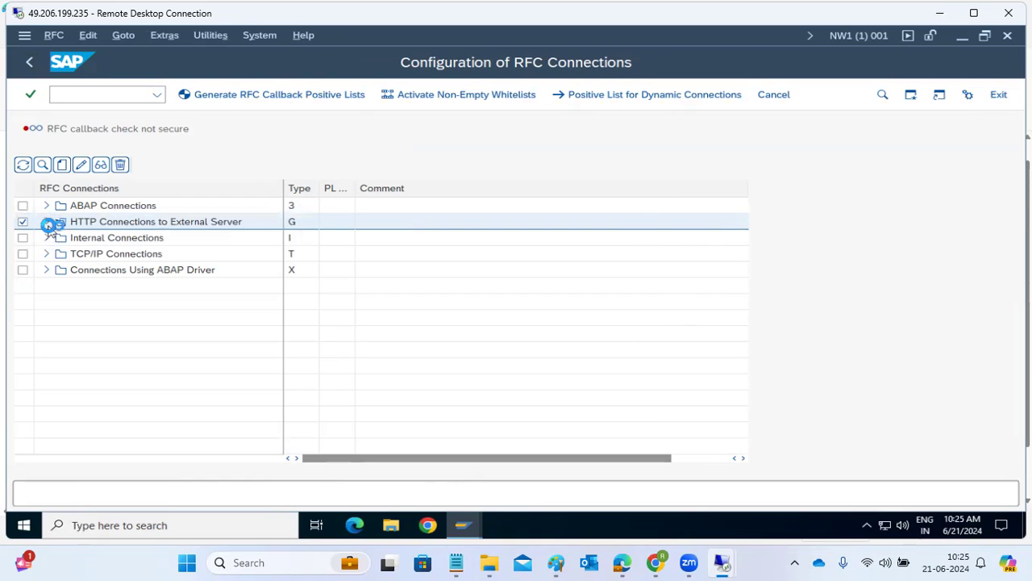
{"action": "left_click", "coordinate": [47, 219]}
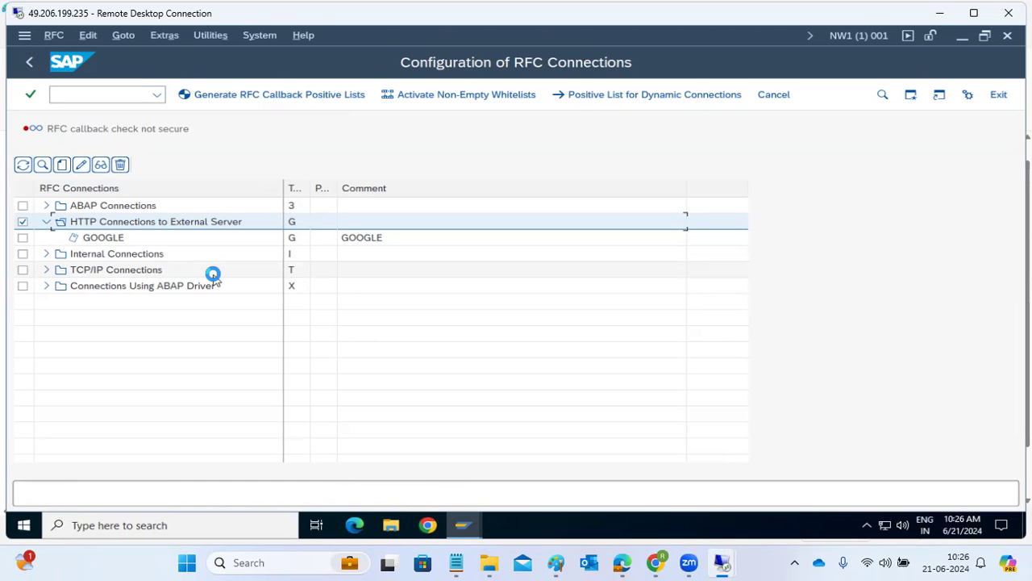
{"action": "left_click", "coordinate": [84, 205]}
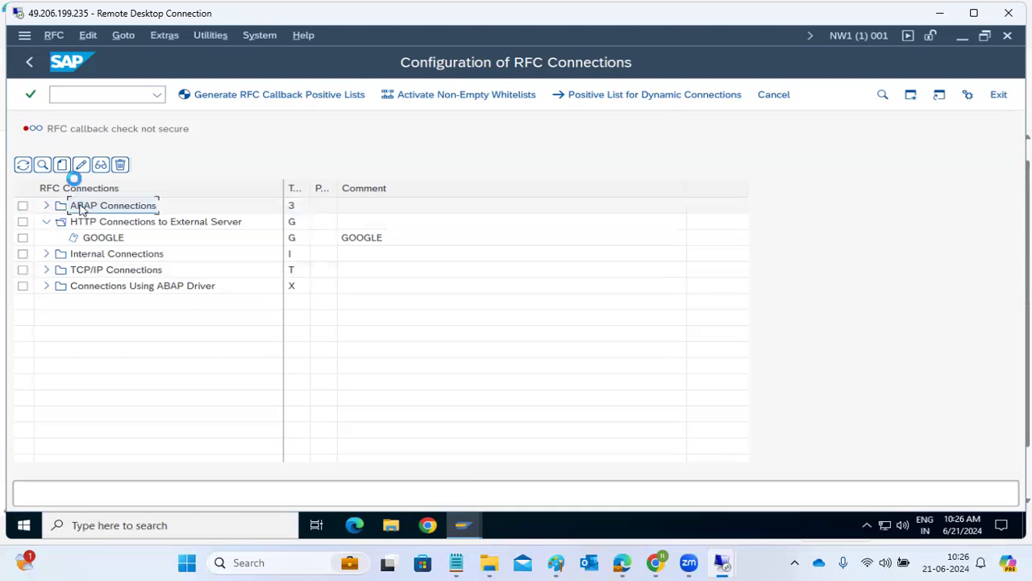
Bring up SAP Logon and open the ECD system connection
{"action": "left_click", "coordinate": [465, 522]}
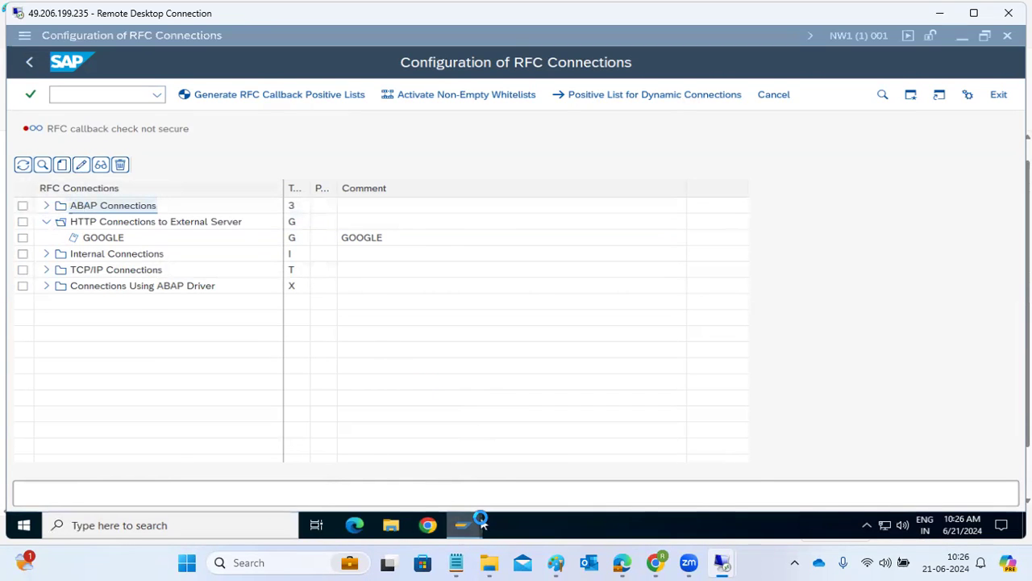
{"action": "left_click", "coordinate": [264, 471]}
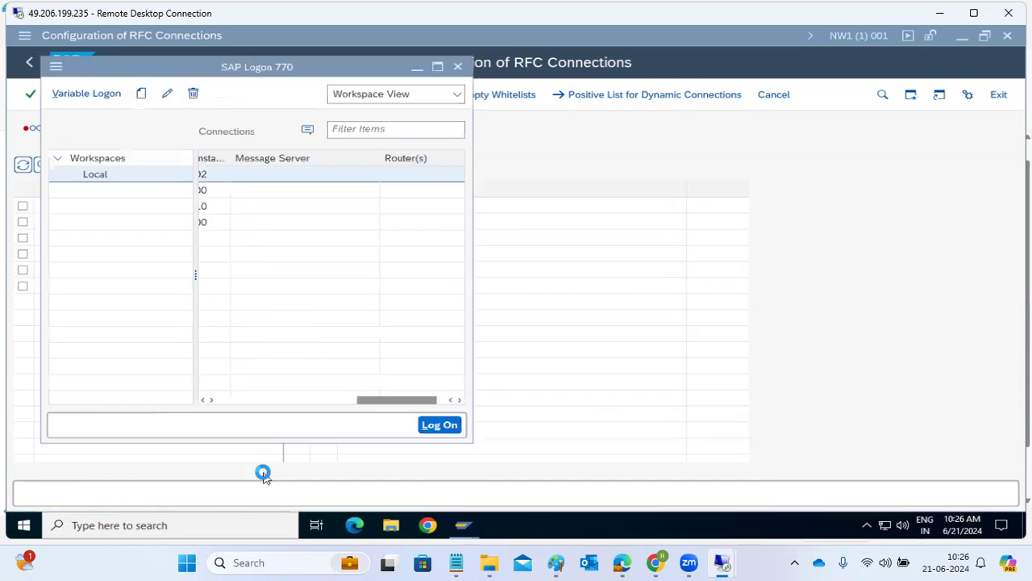
{"action": "left_click", "coordinate": [287, 400]}
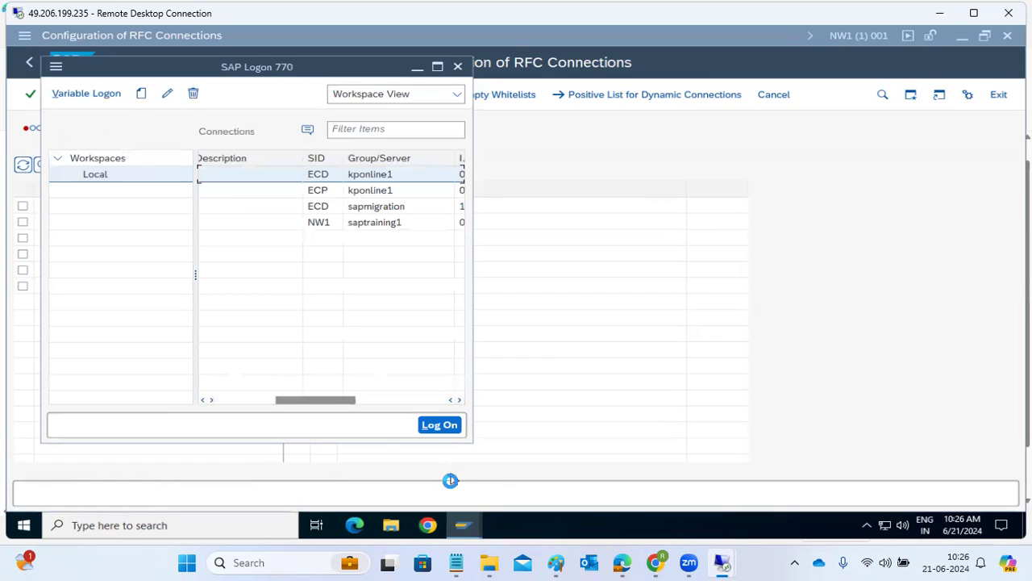
{"action": "left_click", "coordinate": [270, 401]}
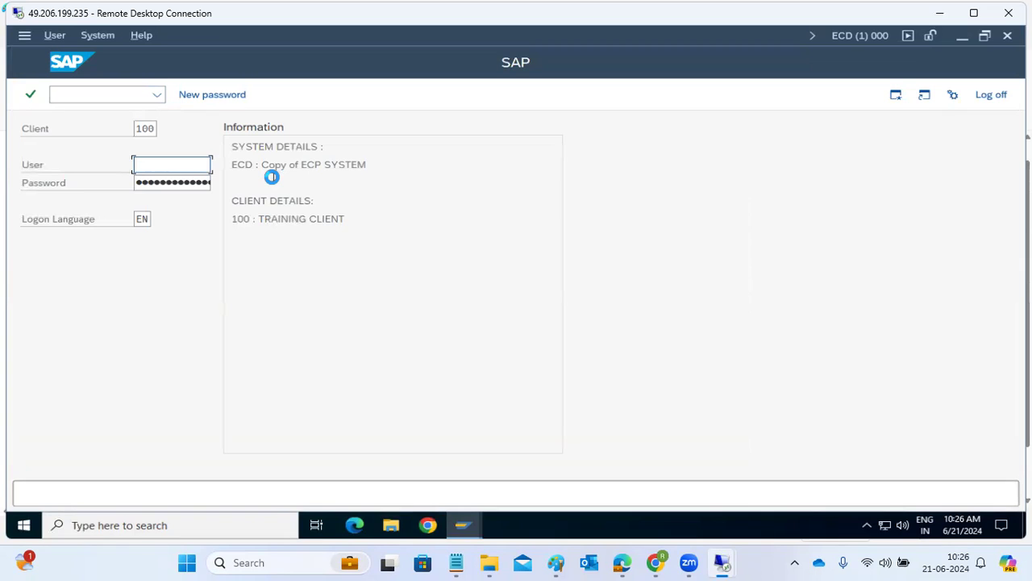
Log on to ECD client 100 with the user name and password
{"action": "type", "text": "basis"}
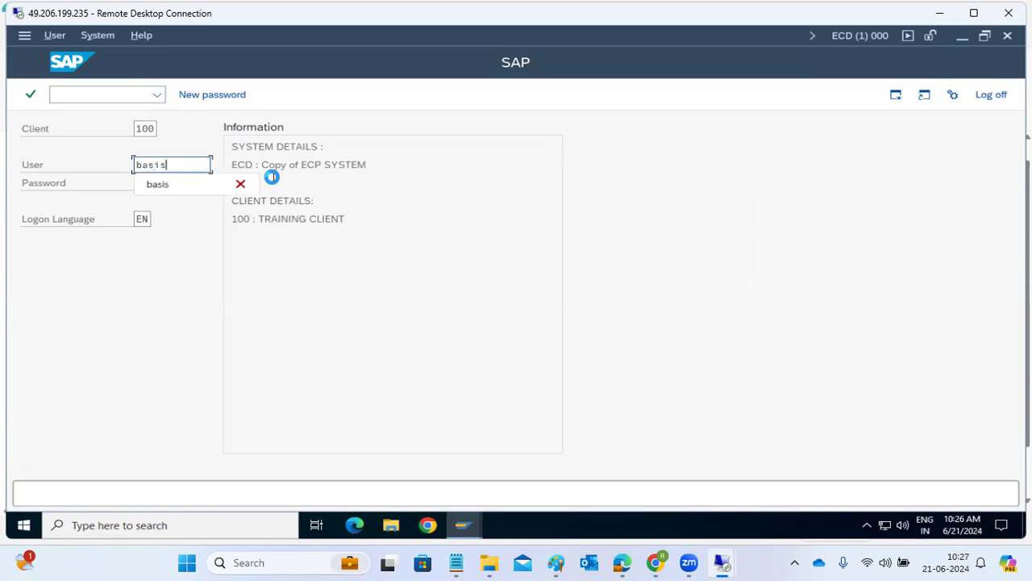
{"action": "key", "text": "Tab"}
{"action": "type", "text": "*********"}
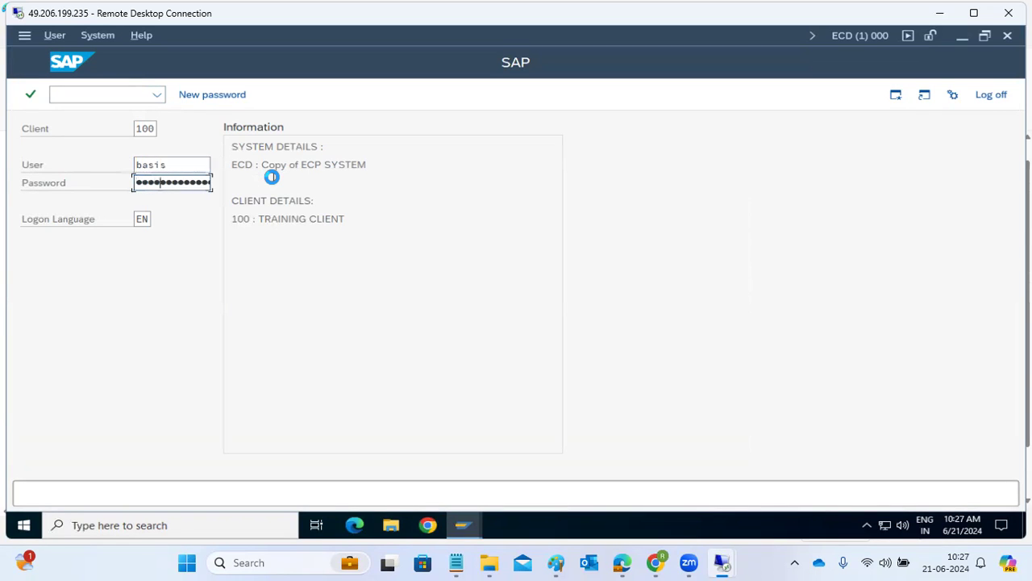
{"action": "key", "text": "Return"}
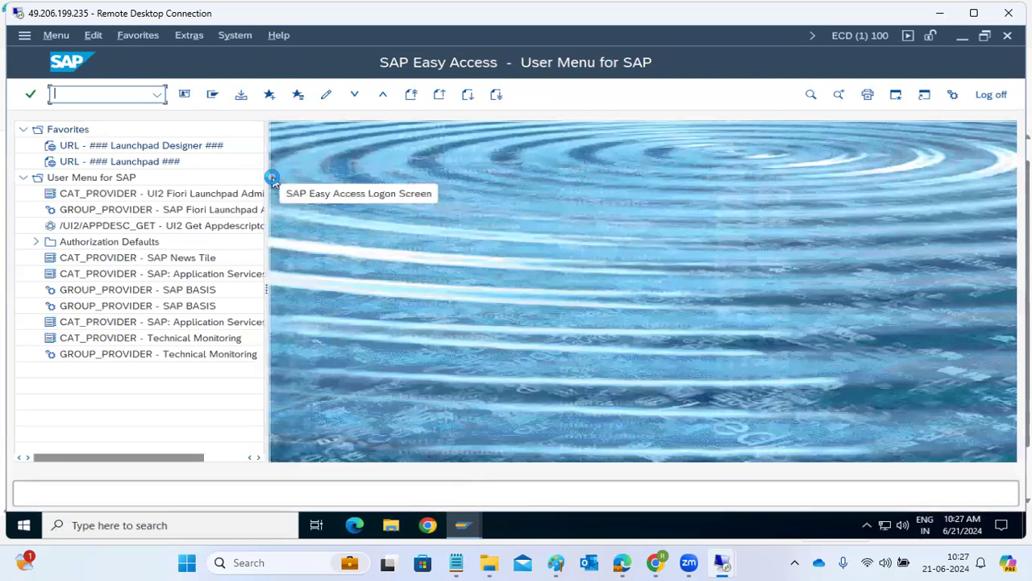
Attempt transactions su01 and su01d; both are refused for missing authorization
{"action": "type", "text": "su01"}
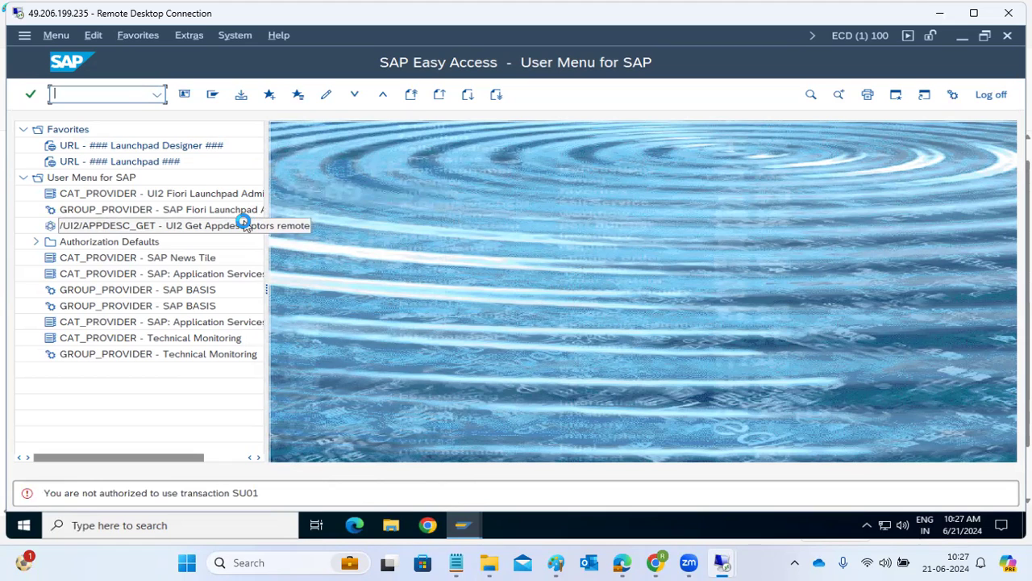
{"action": "type", "text": "su01d"}
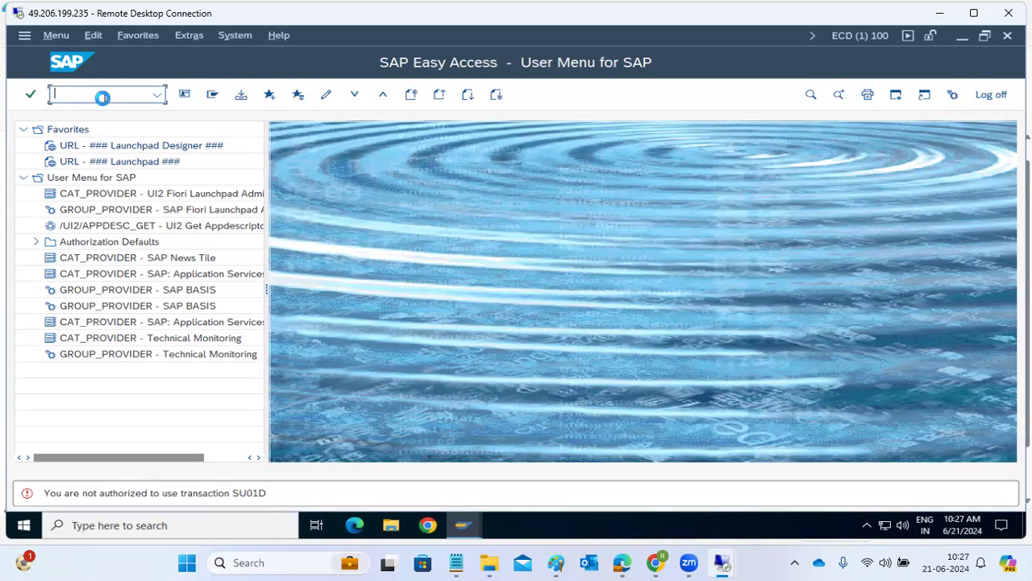
Log off the ECD session, select the SAP NW1 connection, and return to the Paint notes
{"action": "left_click", "coordinate": [992, 95]}
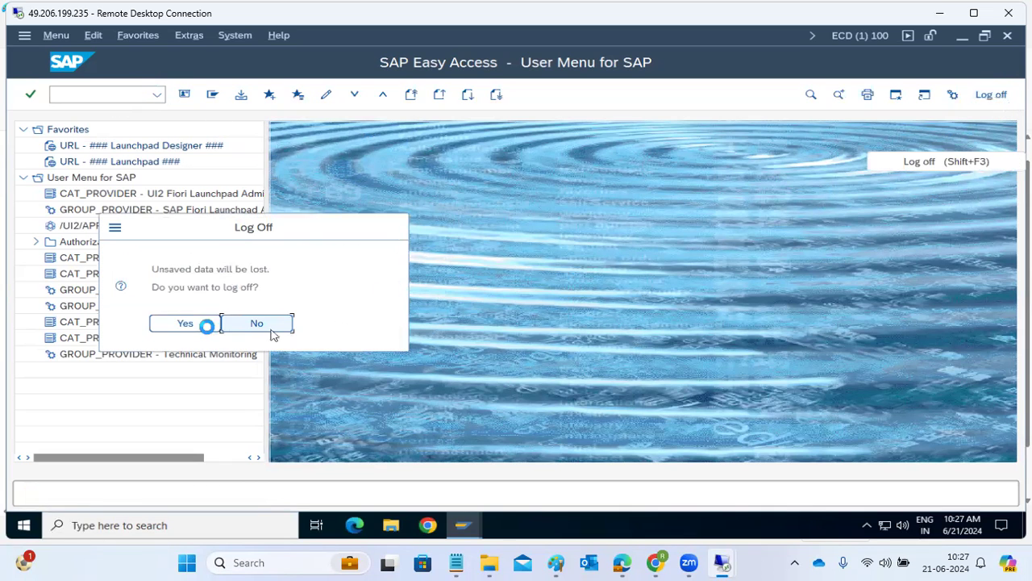
{"action": "left_click", "coordinate": [189, 323]}
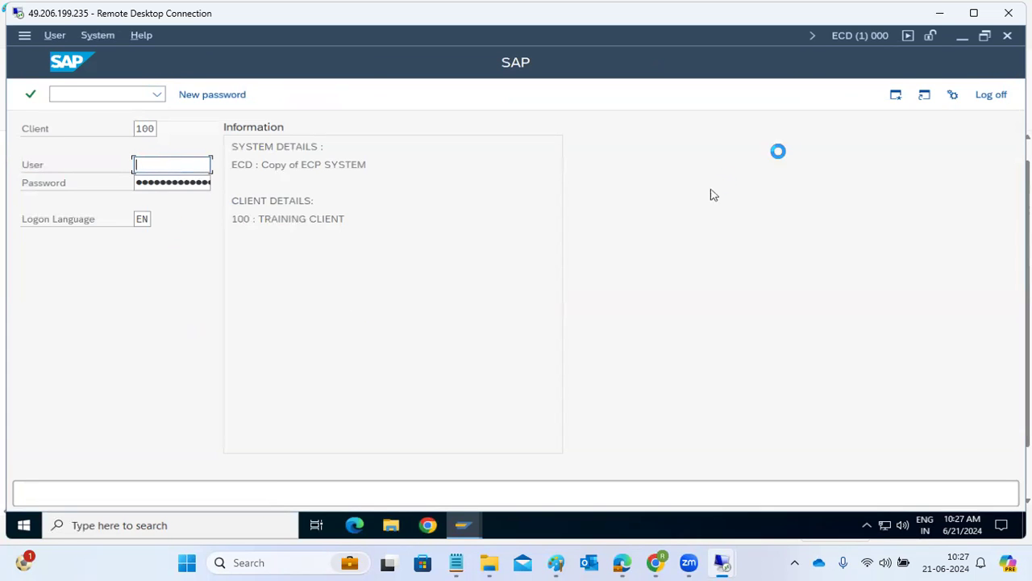
{"action": "left_click", "coordinate": [1008, 37]}
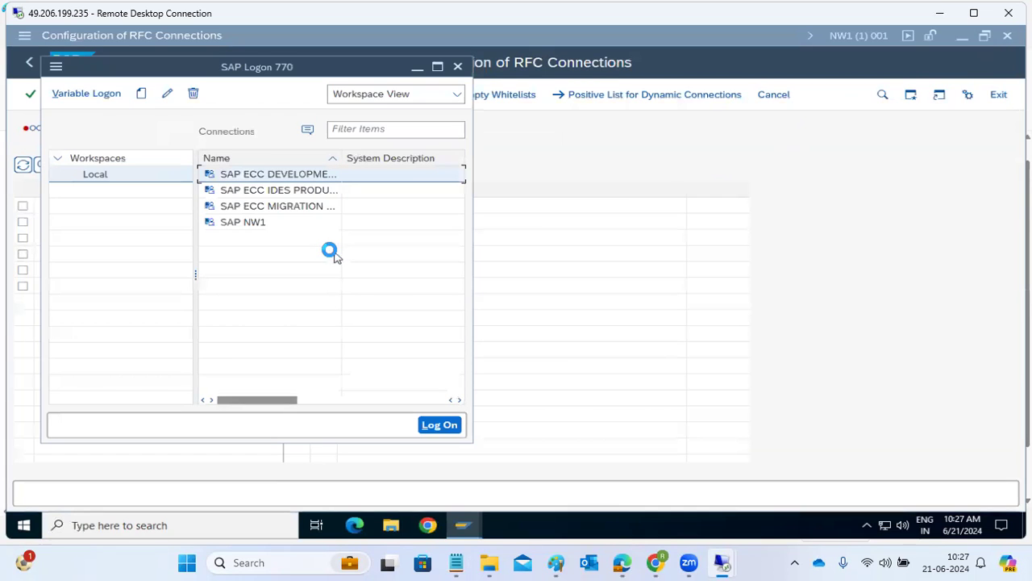
{"action": "left_click", "coordinate": [266, 226]}
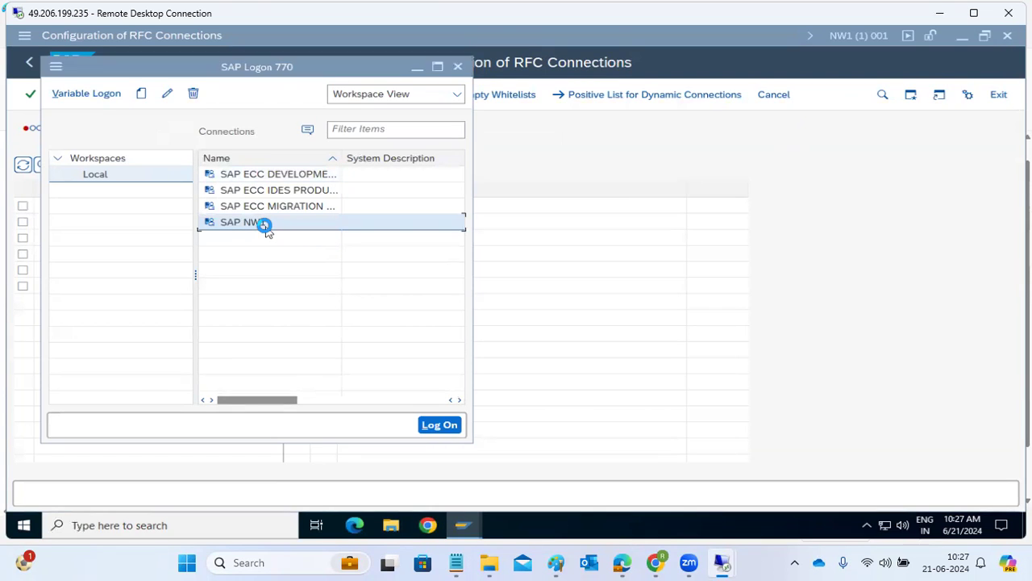
{"action": "left_click", "coordinate": [557, 562]}
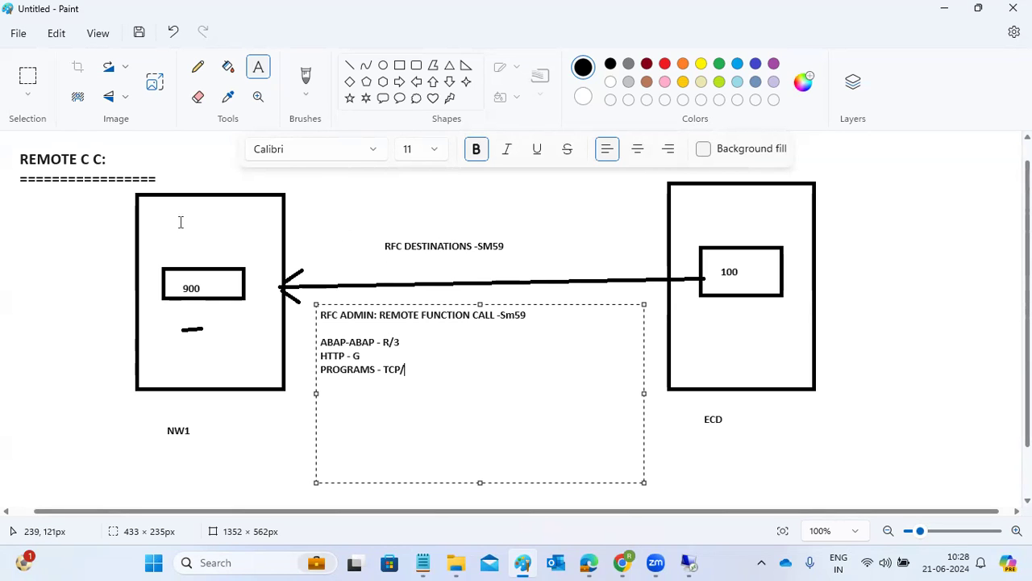
Add a Paint note beside the ECD box: 'LOGINTO the TARGET CLIENT', 900, SCC90
{"action": "left_click", "coordinate": [176, 428]}
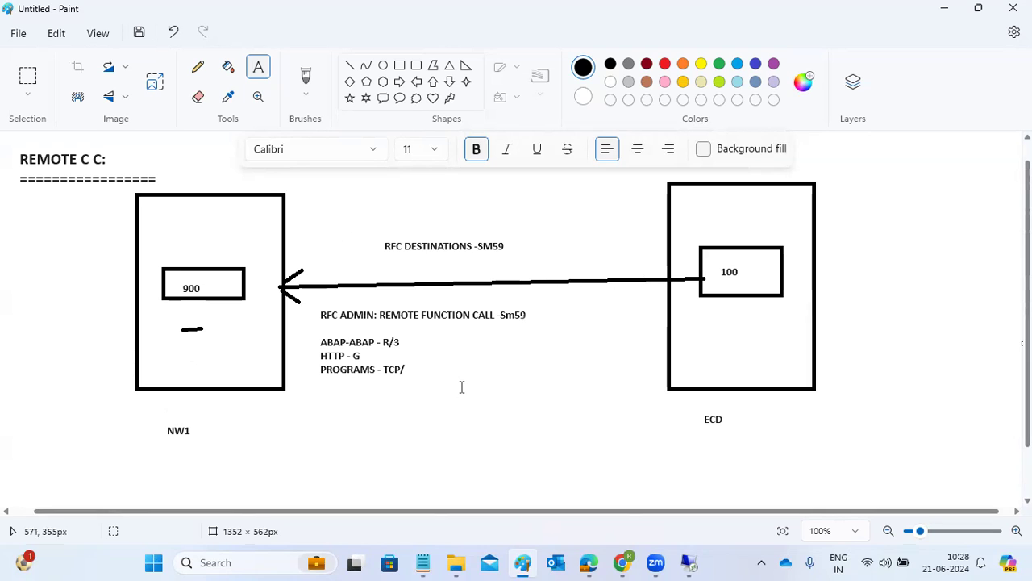
{"action": "left_click_drag", "start_coordinate": [840, 177], "coordinate": [998, 464]}
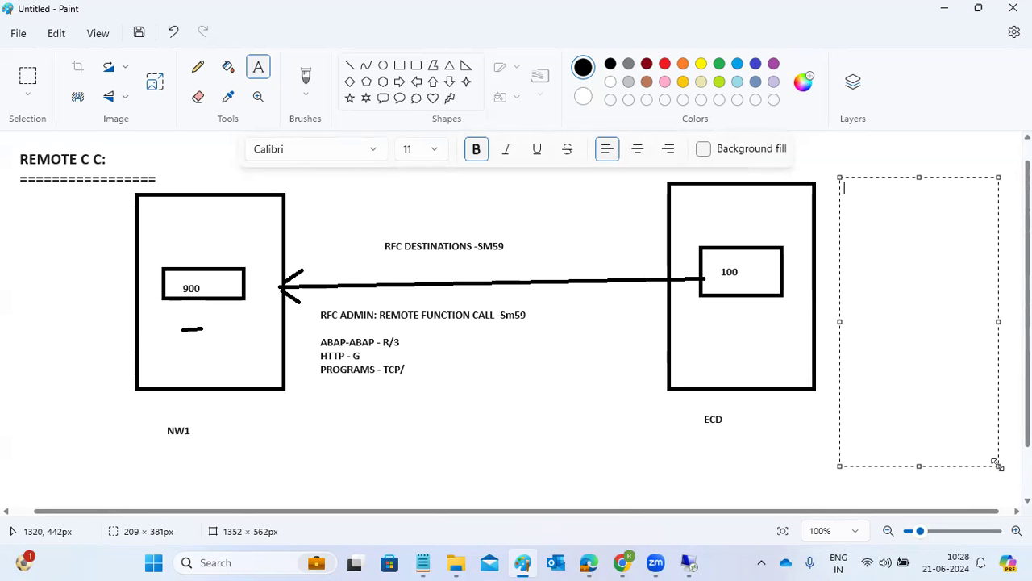
{"action": "type", "text": "LOGINTO the TARGET "}
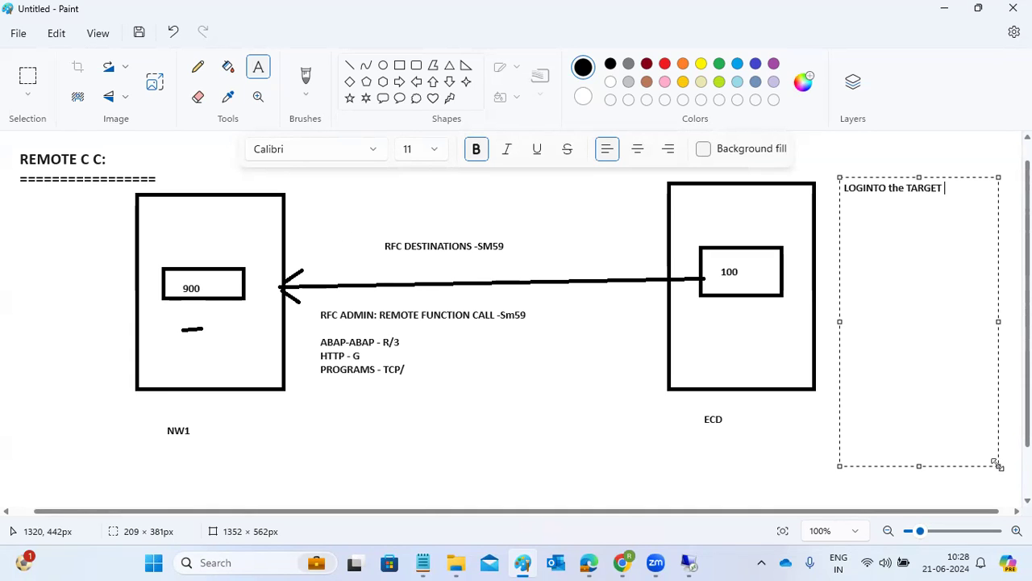
{"action": "type", "text": "CLIENT"}
{"action": "type", "text": "900"}
{"action": "key", "text": "Return"}
{"action": "type", "text": "SCC90"}
{"action": "key", "text": "Return"}
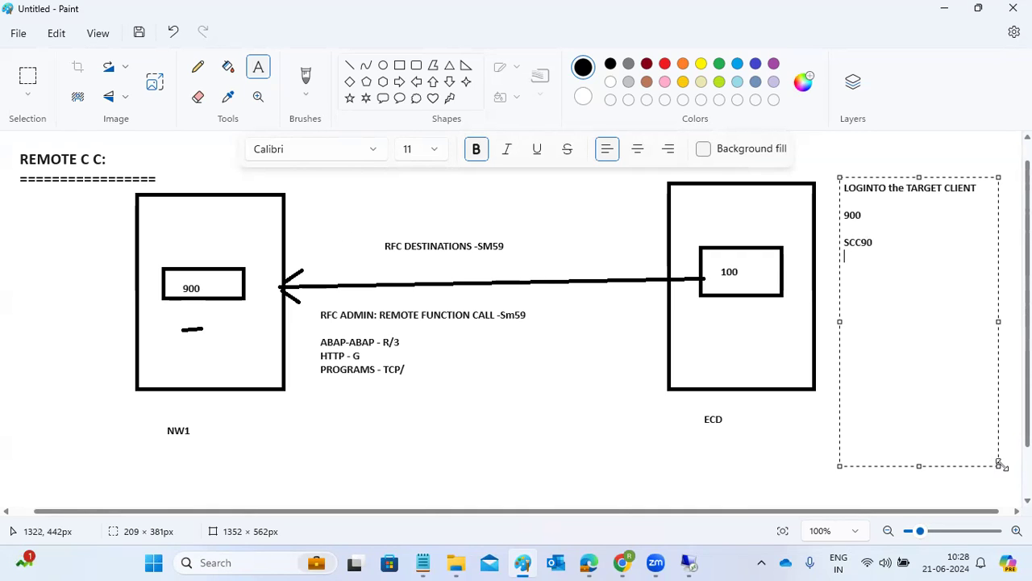
{"action": "mouse_move", "coordinate": [688, 562]}
{"action": "left_click", "coordinate": [721, 504]}
Fill in client 900 and the user name on the NW1 logon screen and submit
{"action": "double_click", "coordinate": [153, 128]}
{"action": "type", "text": "900"}
{"action": "key", "text": "Tab"}
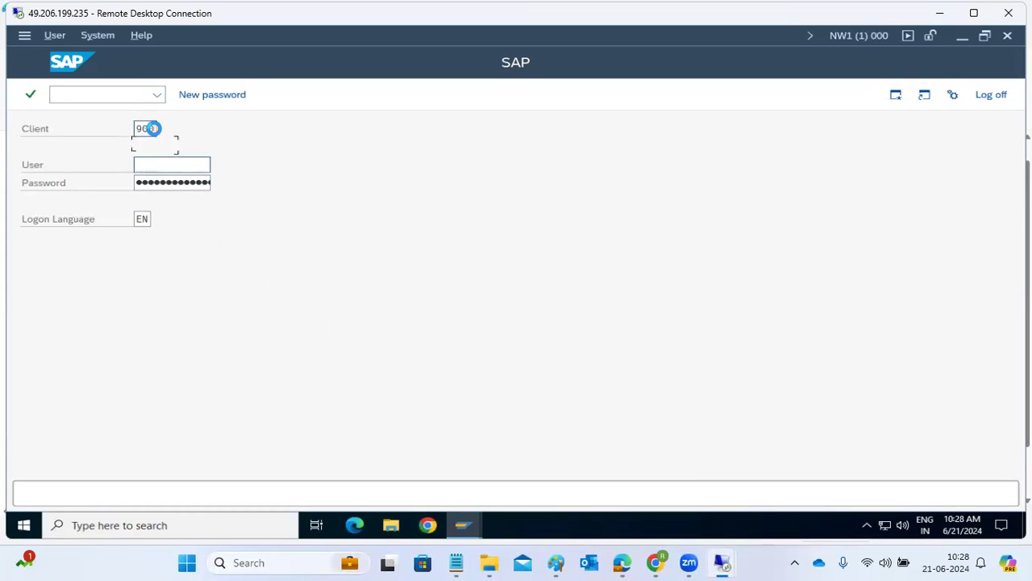
{"action": "type", "text": "sap*"}
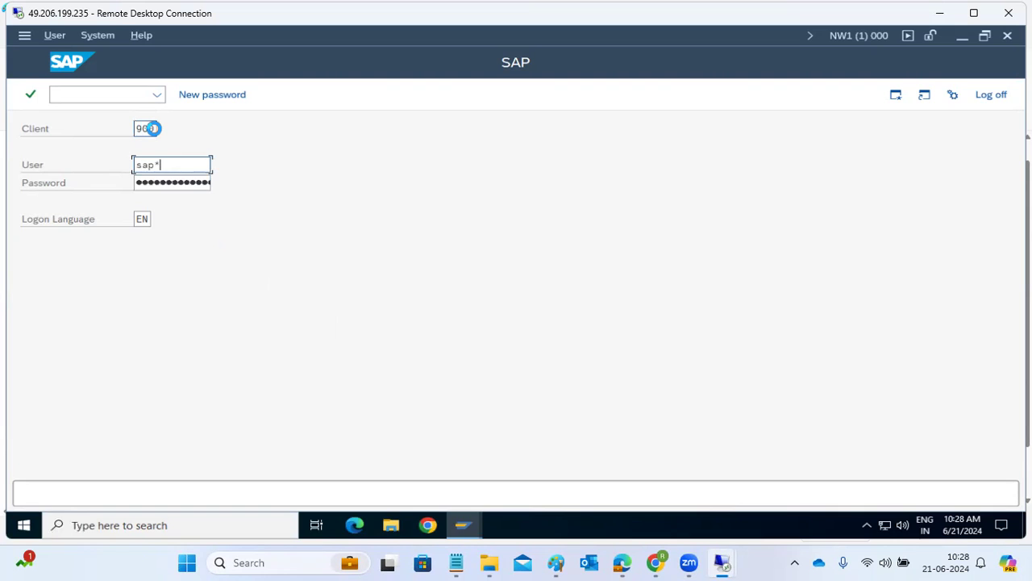
{"action": "key", "text": "Tab"}
{"action": "key", "text": "Return"}
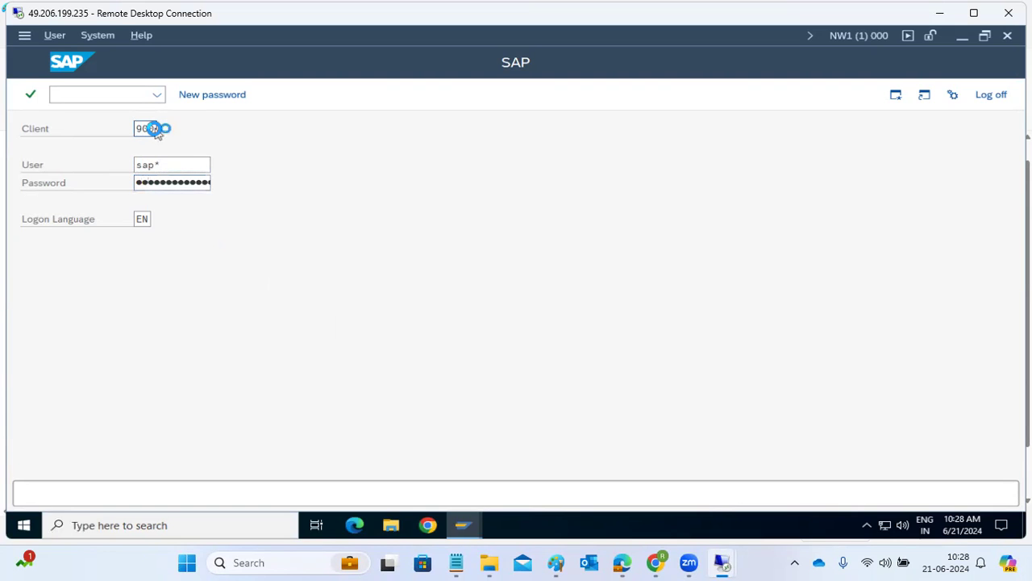
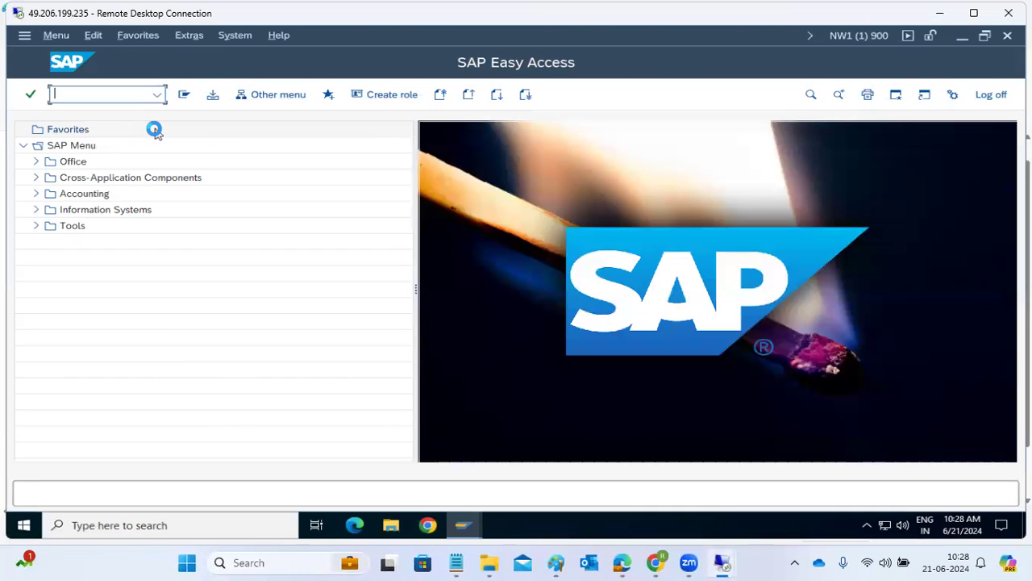
In SCC9, select profile SAP_USER and source destination ECD100 (system ECD, client 100)
{"action": "type", "text": "scc9"}
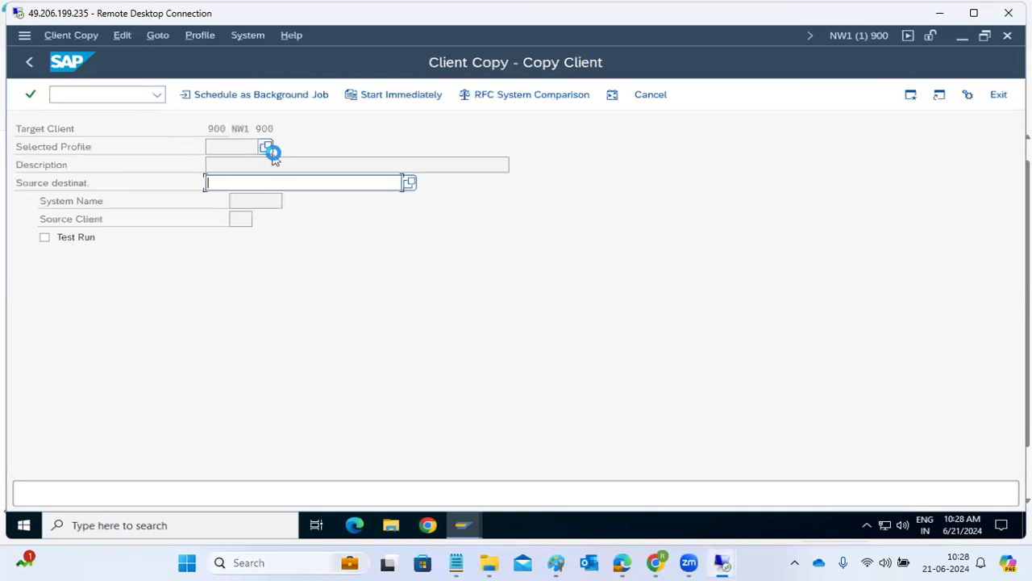
{"action": "left_click", "coordinate": [271, 150]}
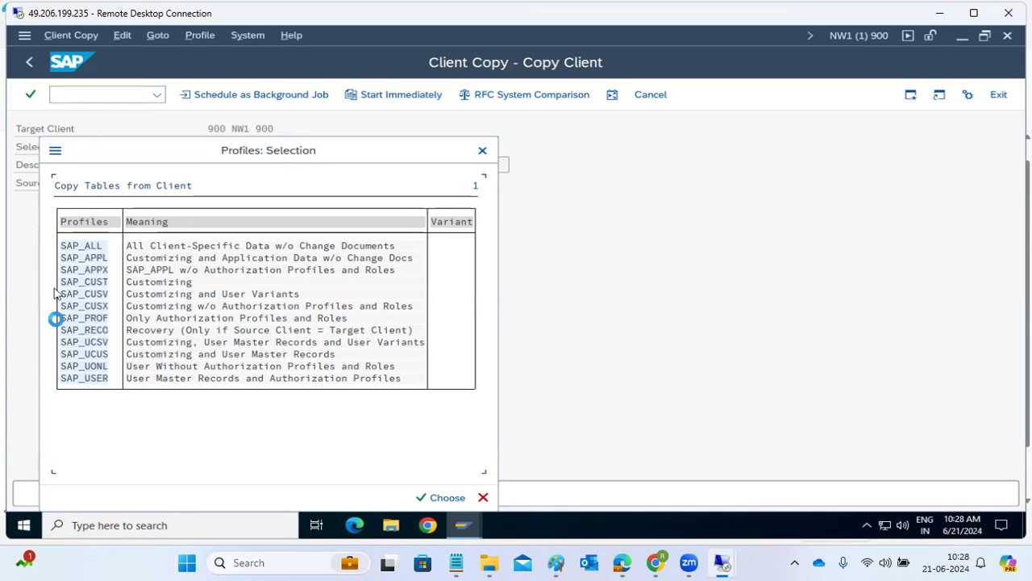
{"action": "double_click", "coordinate": [83, 381]}
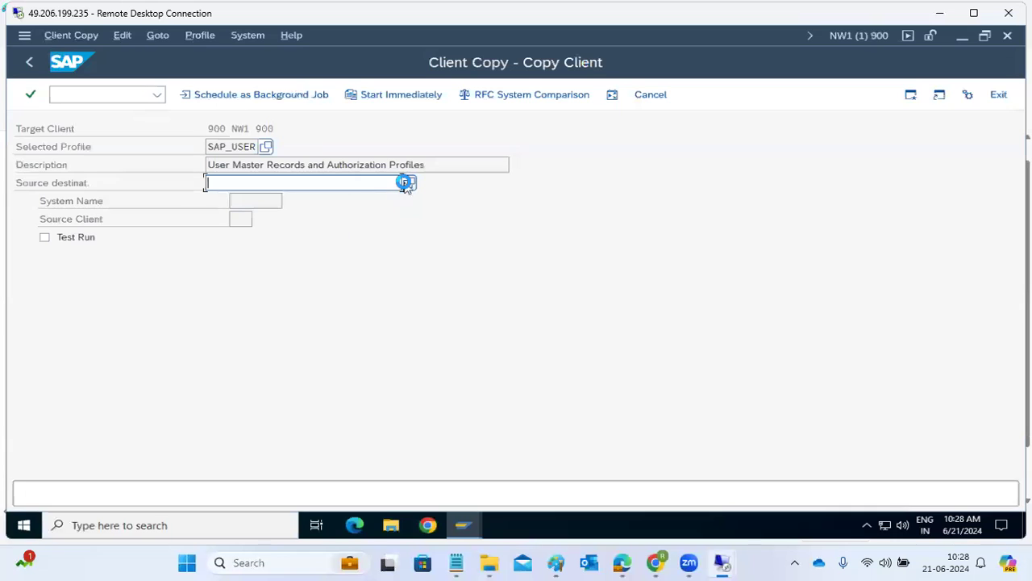
{"action": "left_click", "coordinate": [405, 184]}
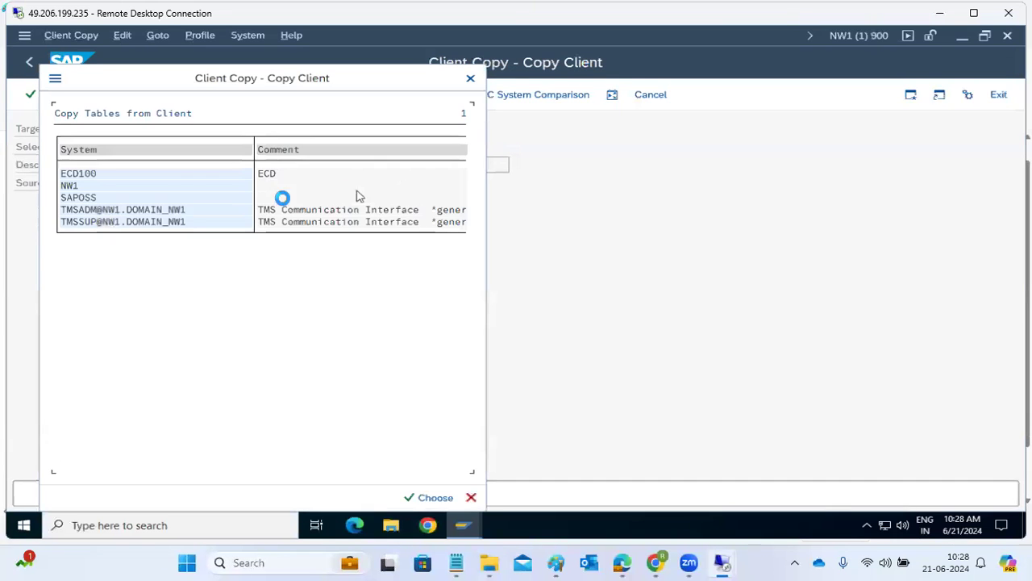
{"action": "double_click", "coordinate": [76, 172]}
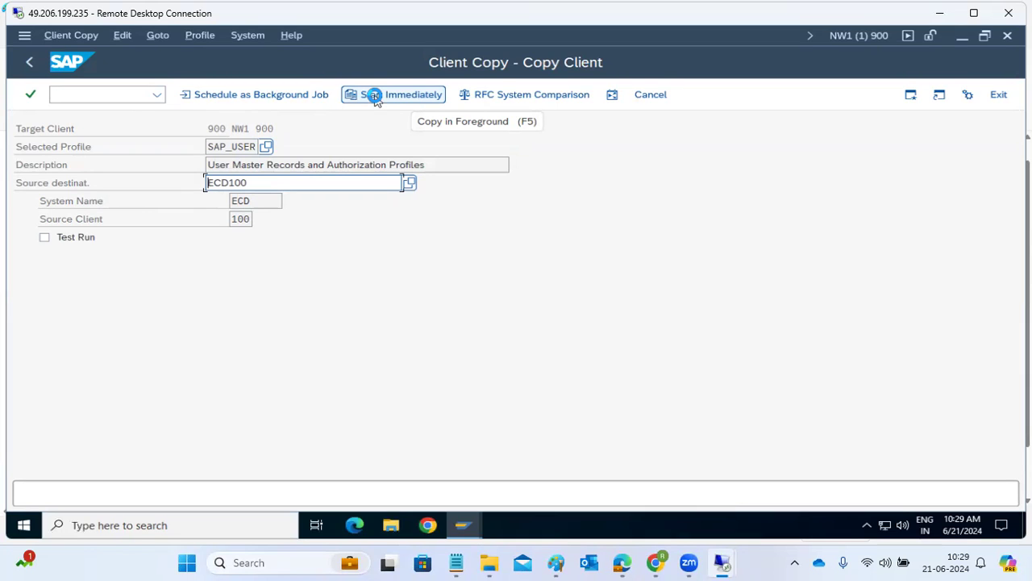
Schedule the remote copy as an immediate background job and confirm the verification and information popups
{"action": "left_click", "coordinate": [296, 97]}
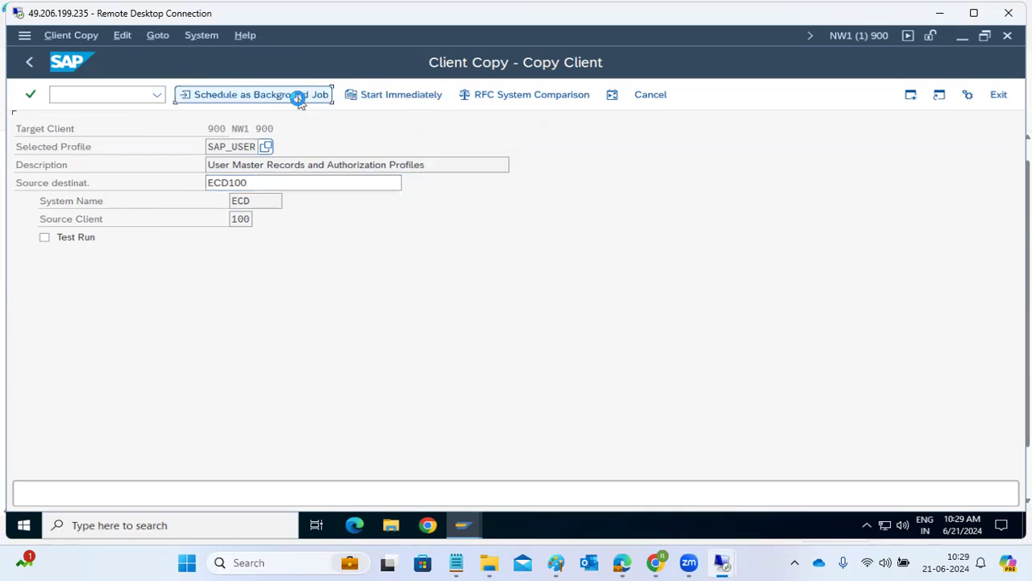
{"action": "left_click", "coordinate": [64, 238]}
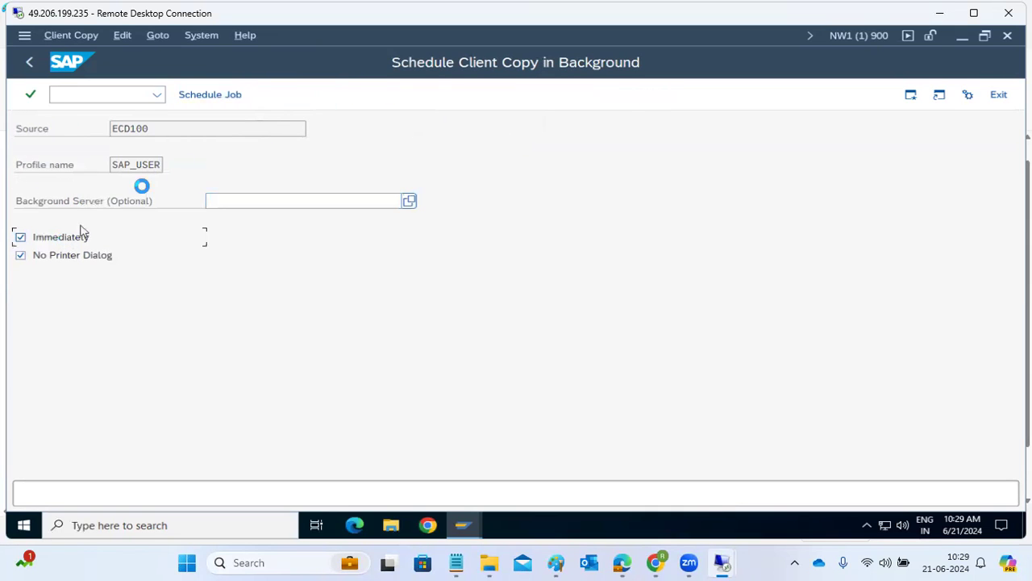
{"action": "left_click", "coordinate": [221, 94]}
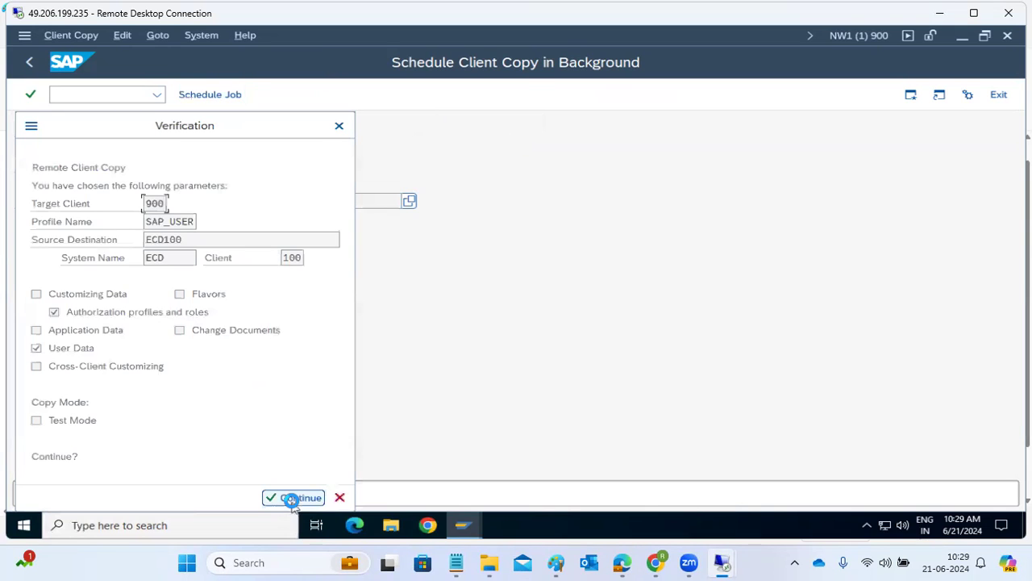
{"action": "left_click", "coordinate": [291, 498]}
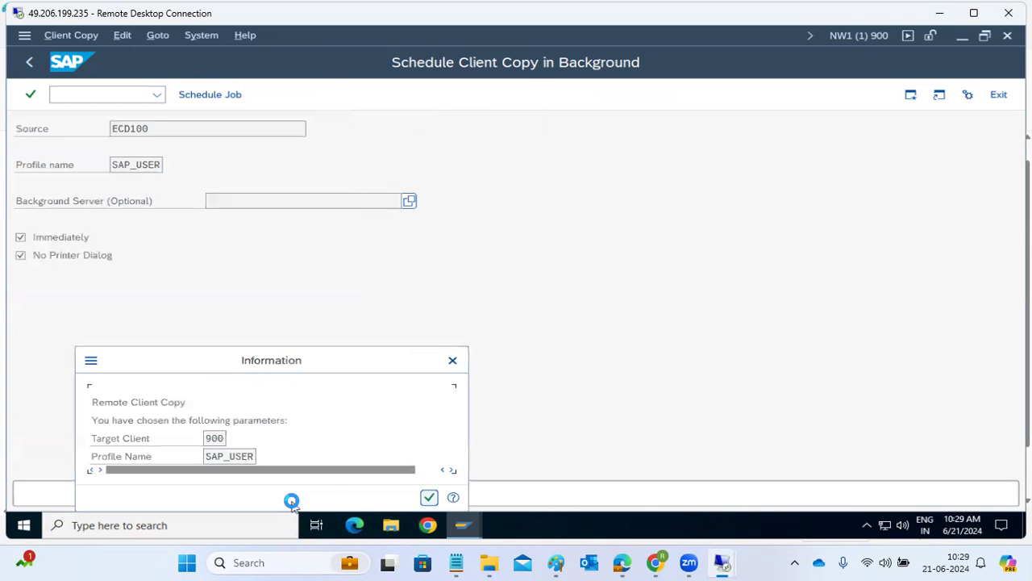
{"action": "left_click", "coordinate": [428, 496]}
{"action": "type", "text": "scc3"}
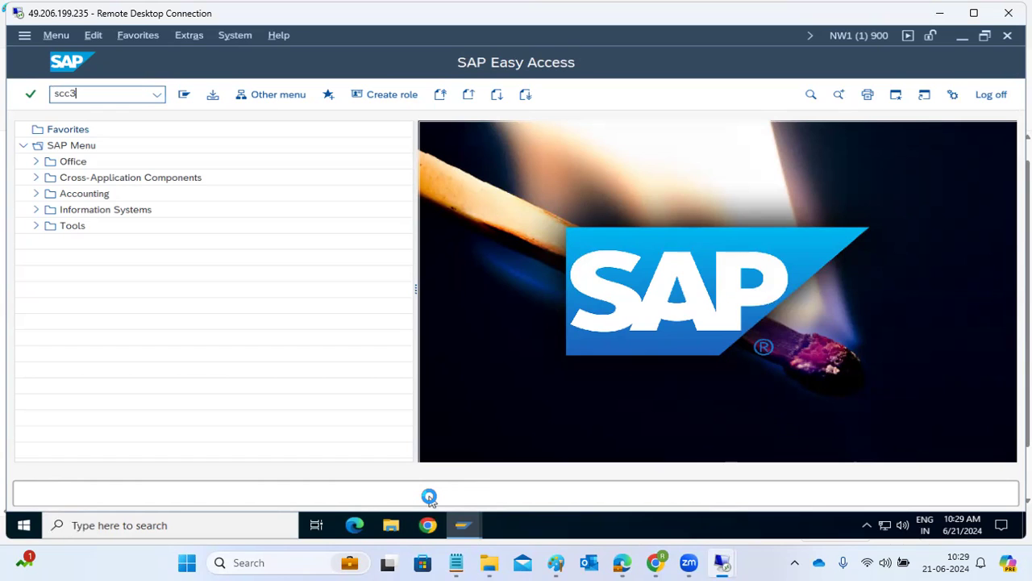
Open the SCC3 log of the processing copy and refresh until 26 of 103 tables (57818 lines) are copied
{"action": "key", "text": "Return"}
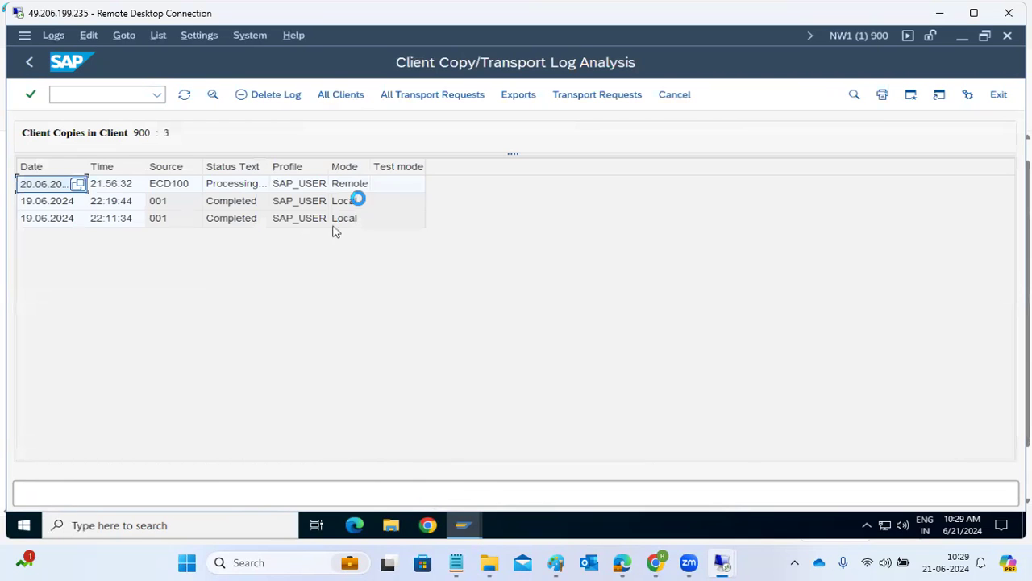
{"action": "double_click", "coordinate": [241, 183]}
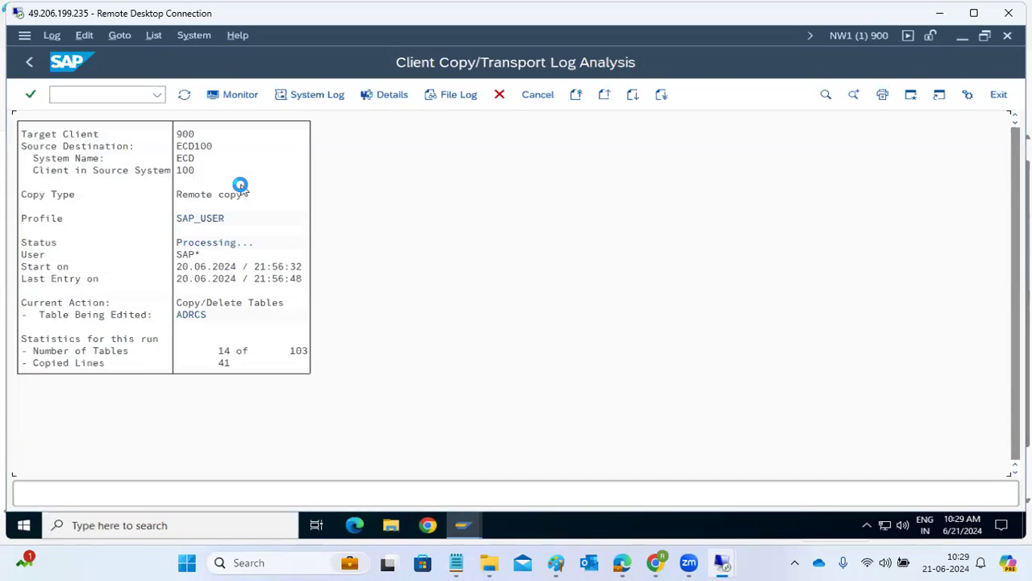
{"action": "left_click", "coordinate": [184, 95]}
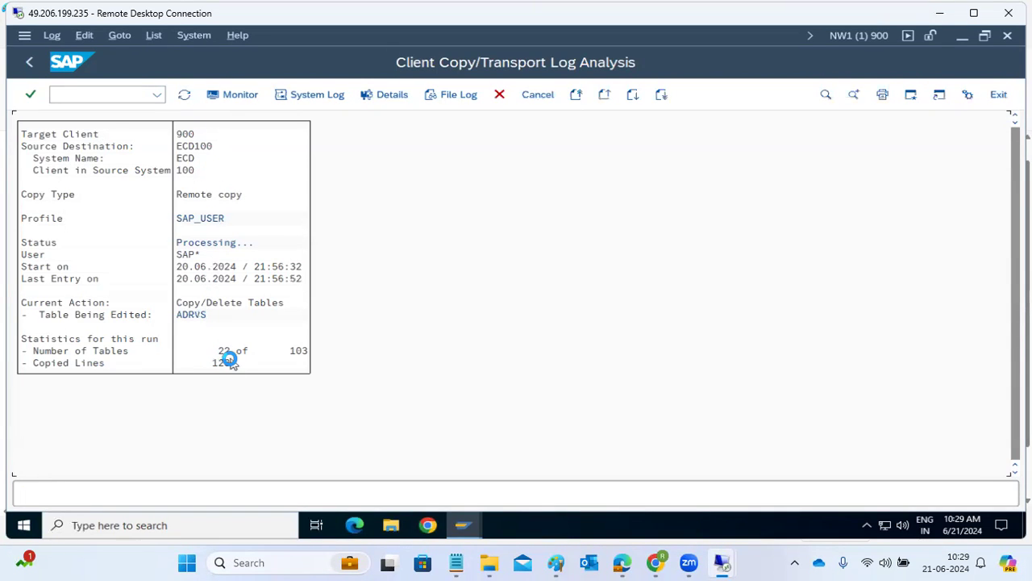
{"action": "left_click", "coordinate": [110, 95]}
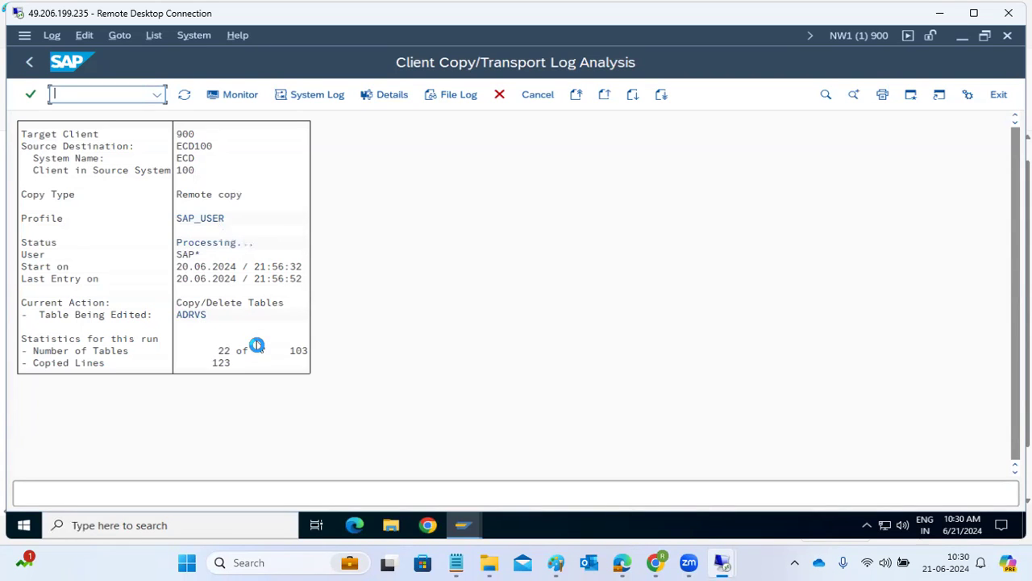
{"action": "left_click", "coordinate": [183, 94]}
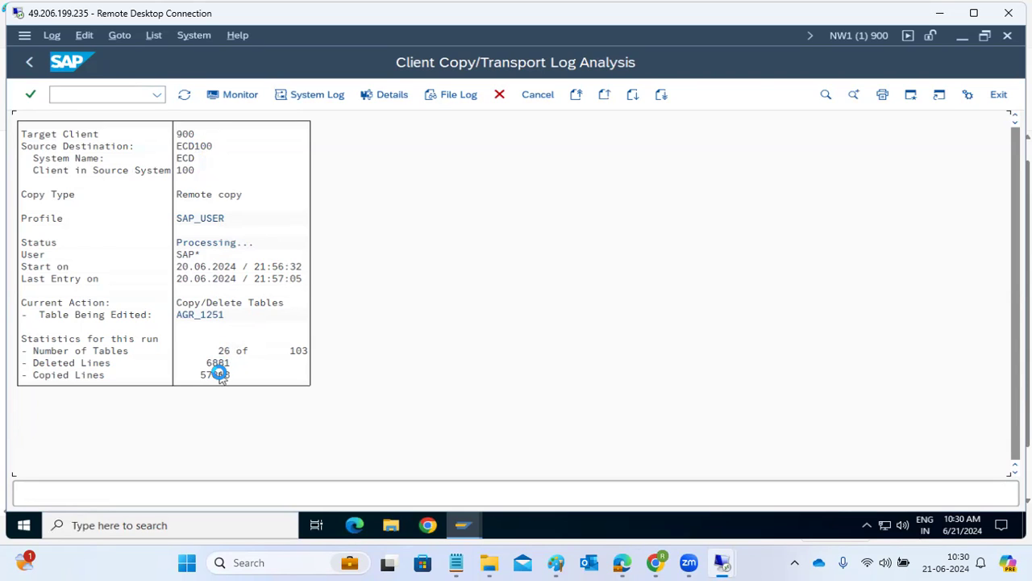
{"action": "left_click", "coordinate": [184, 94]}
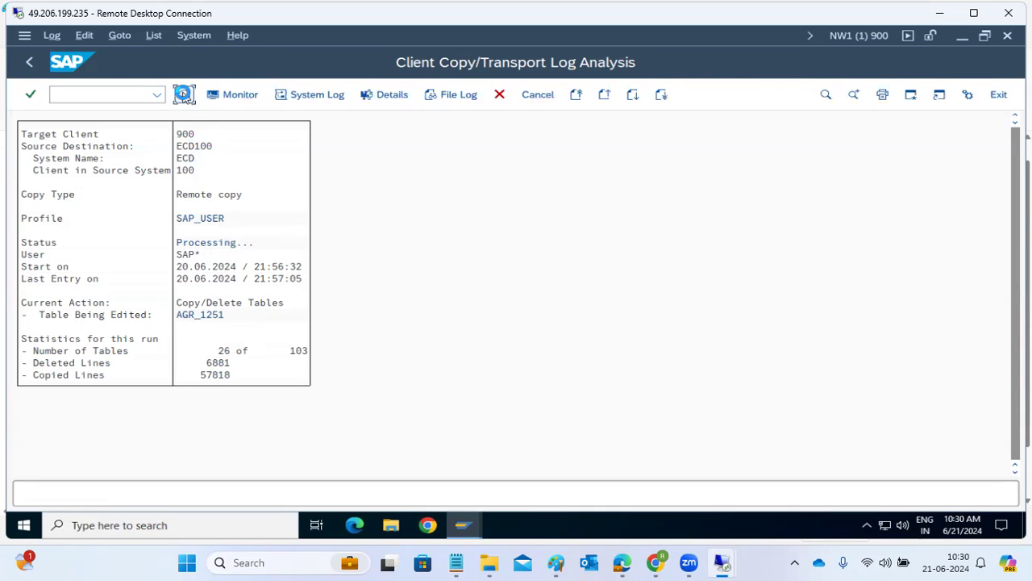
{"action": "left_click", "coordinate": [184, 95]}
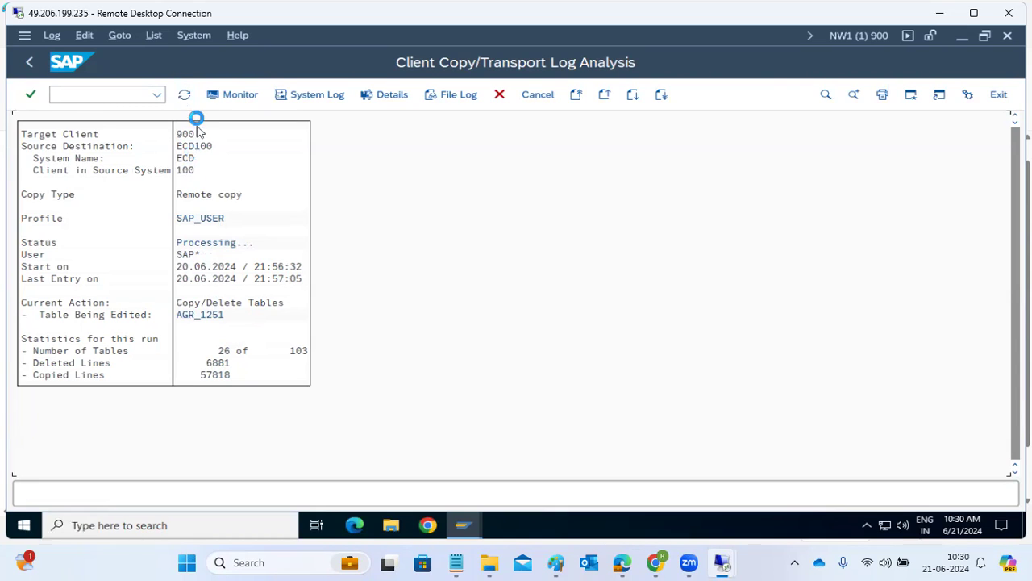
{"action": "left_click", "coordinate": [186, 96]}
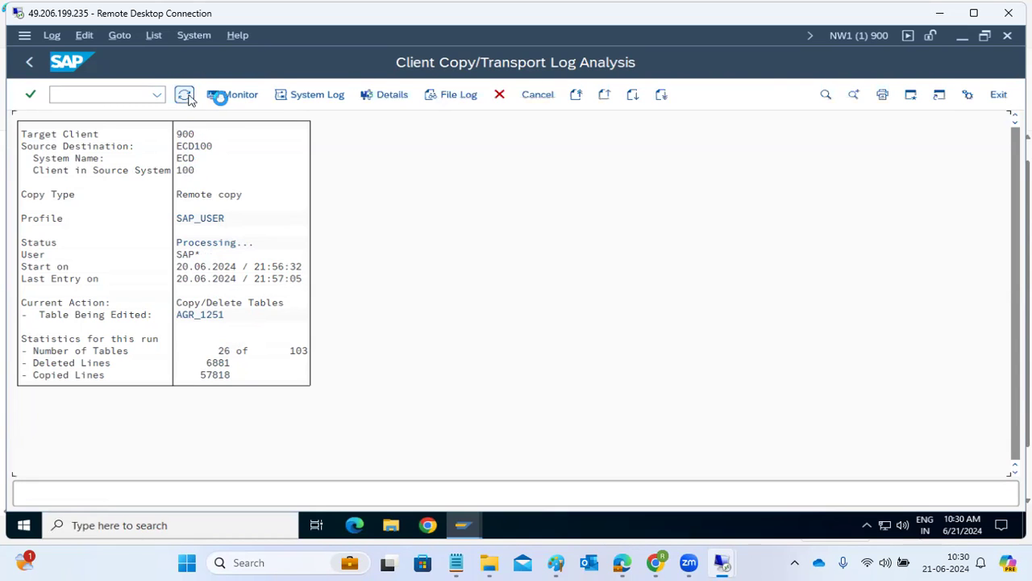
{"action": "left_click", "coordinate": [230, 96]}
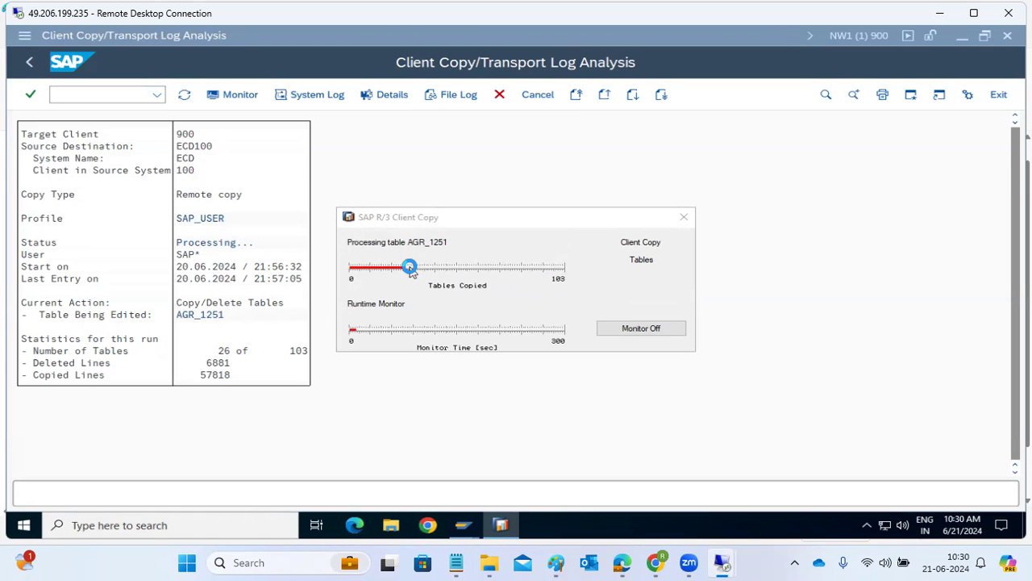
{"action": "left_click", "coordinate": [688, 216]}
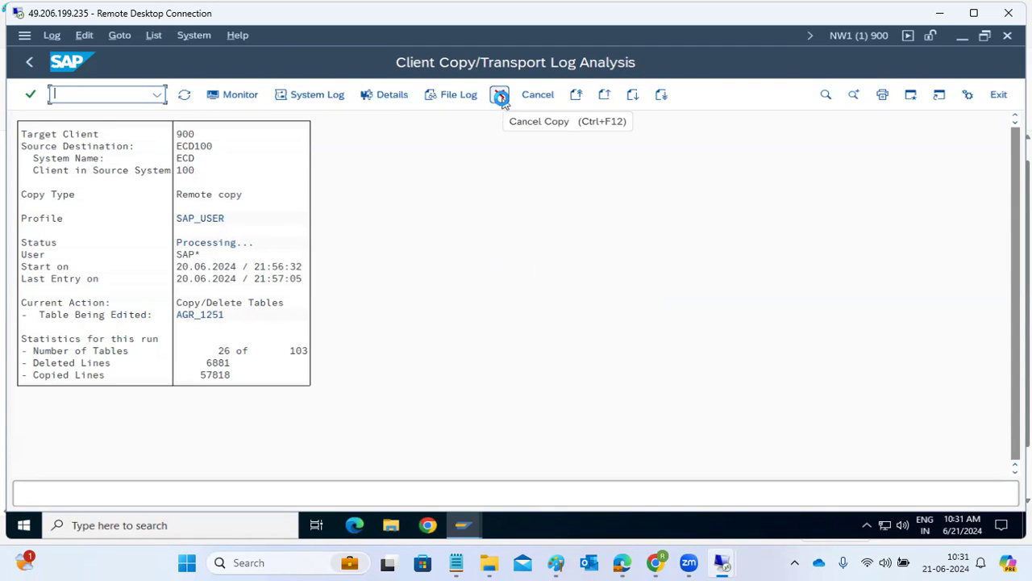
{"action": "left_click", "coordinate": [187, 95]}
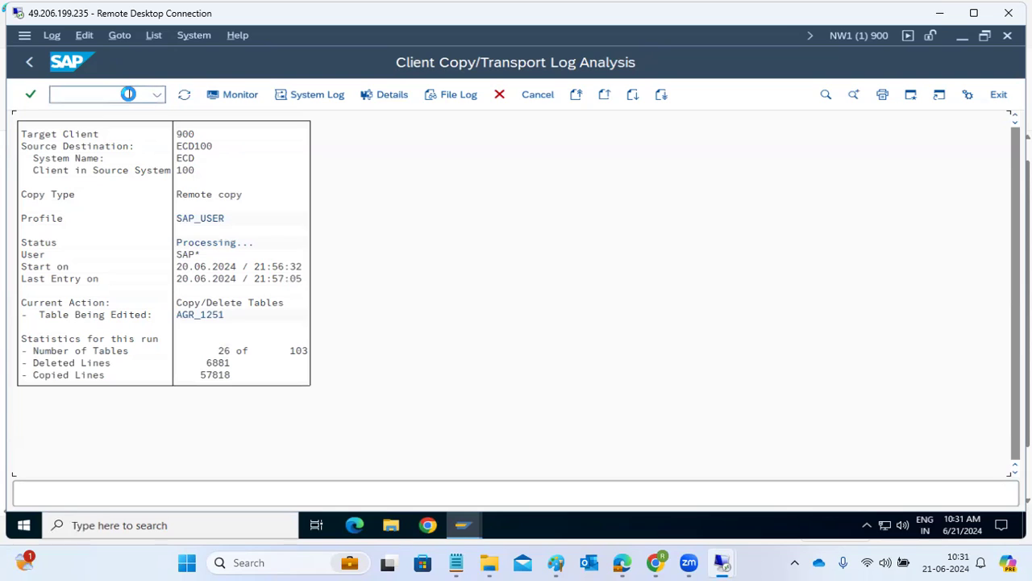
{"action": "type", "text": "/nsm37"}
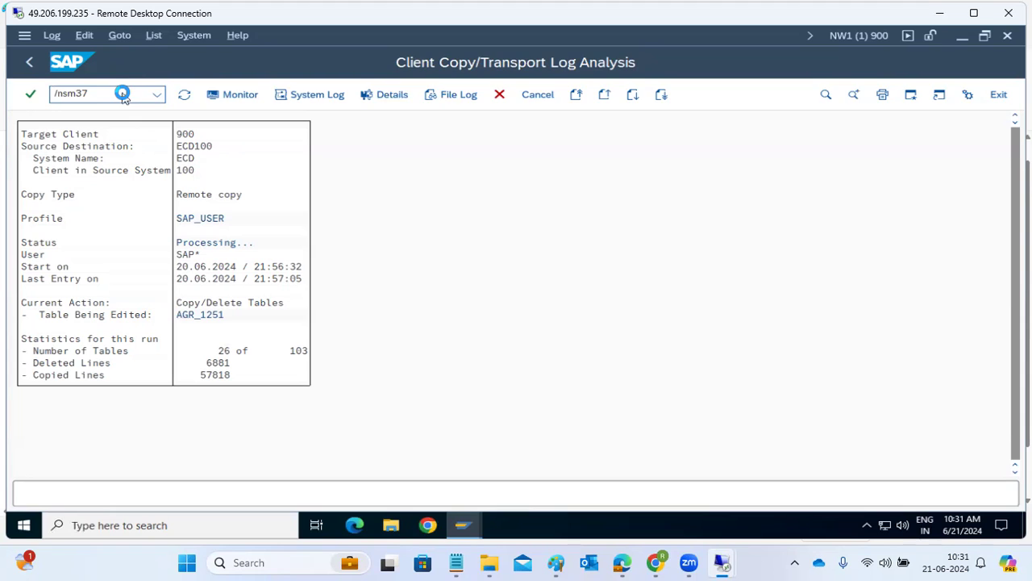
List SAP* jobs in SM37 and refresh until CLIENTCOPY ECD100 shows Active at 145 seconds
{"action": "key", "text": "Return"}
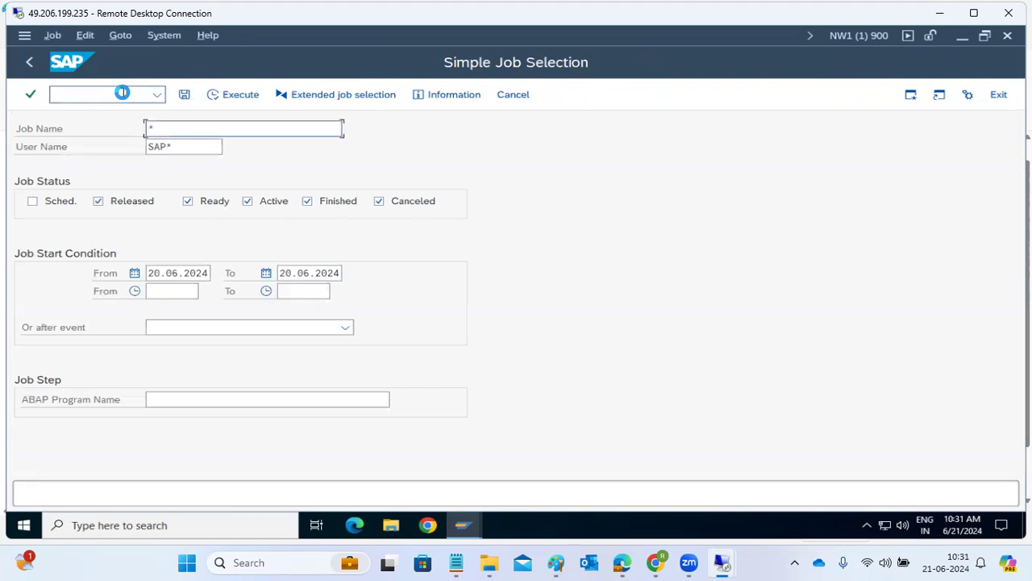
{"action": "left_click", "coordinate": [236, 96]}
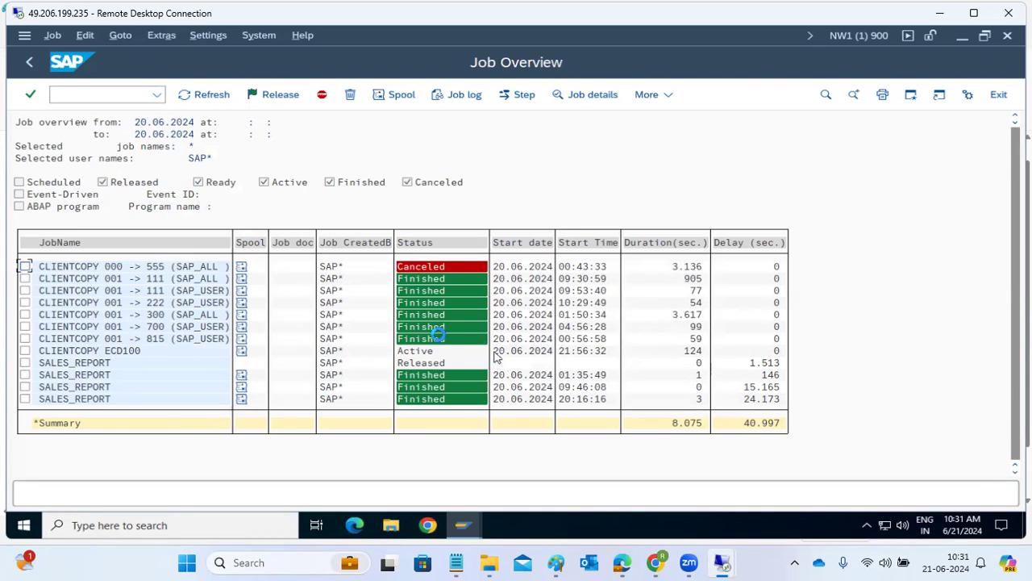
{"action": "left_click", "coordinate": [206, 97]}
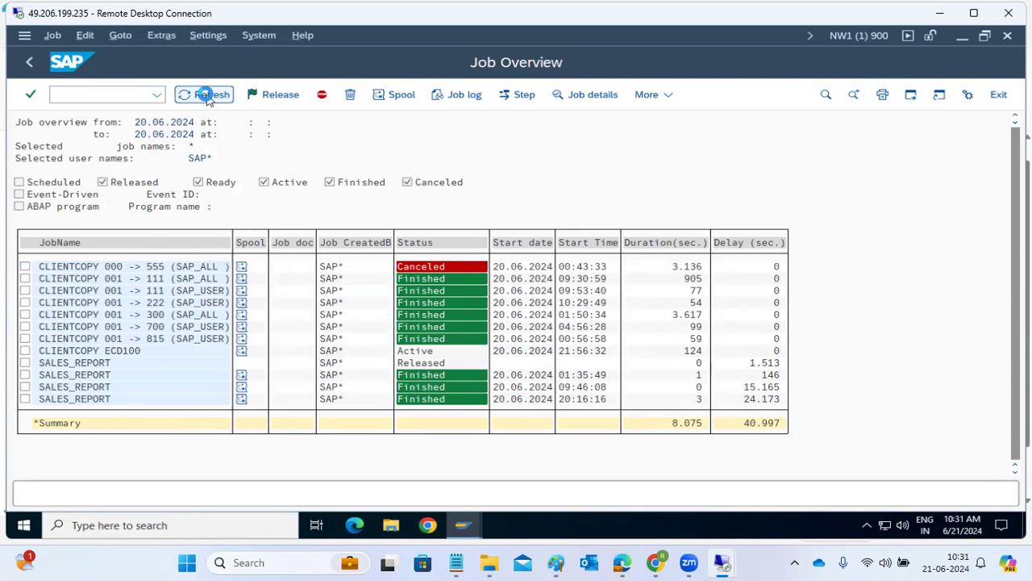
{"action": "left_click", "coordinate": [27, 65]}
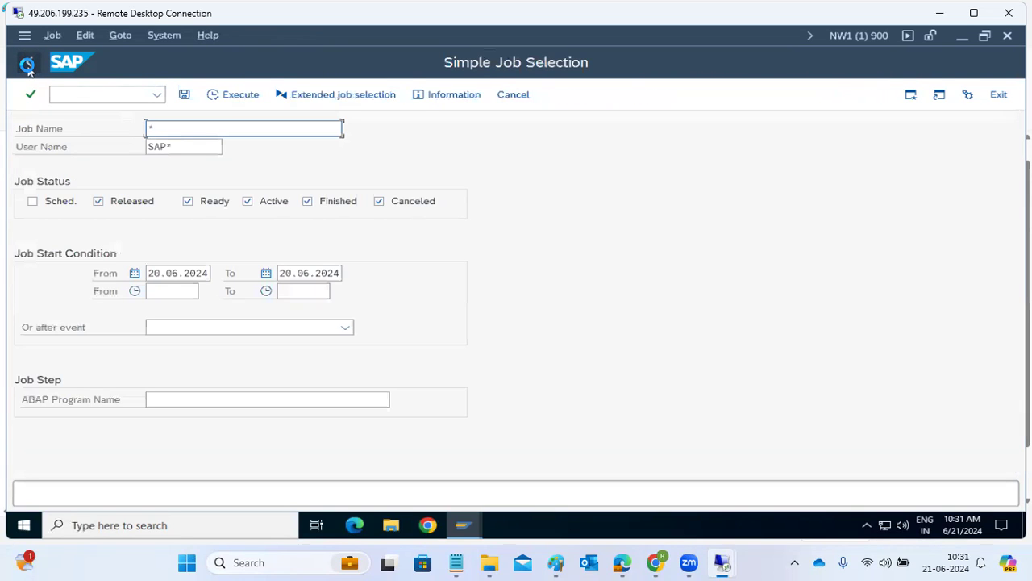
{"action": "left_click", "coordinate": [78, 90]}
Reopen the log with /nscc3 and show the running ECD100 copy at 36 of 103 tables
{"action": "type", "text": "/nsc"}
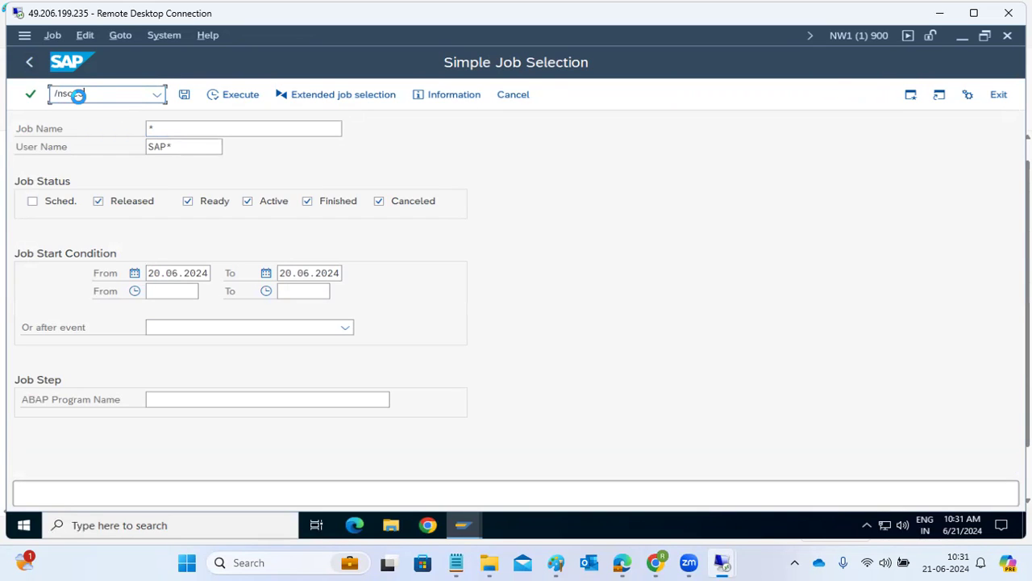
{"action": "type", "text": "c3"}
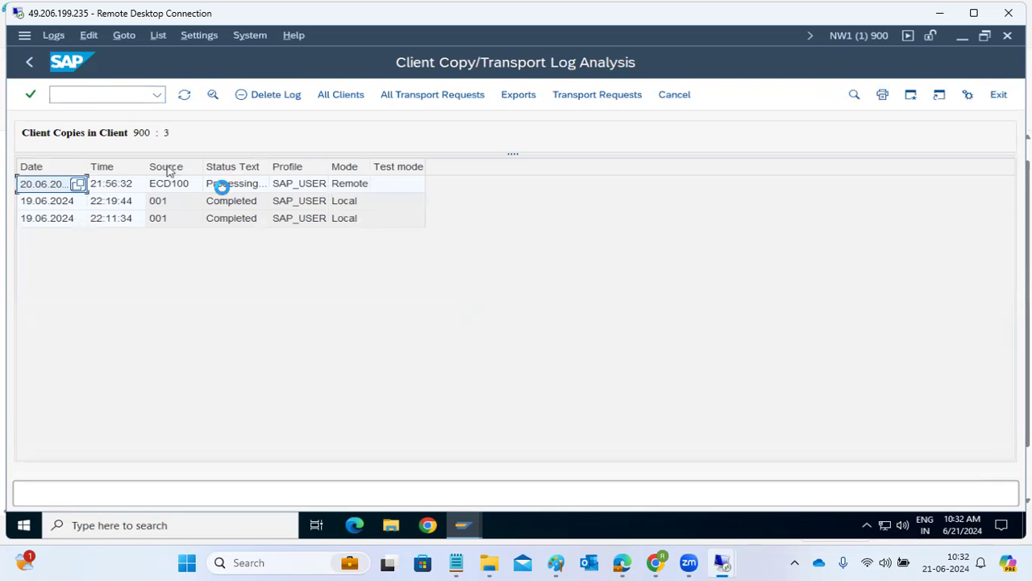
{"action": "left_click", "coordinate": [224, 187]}
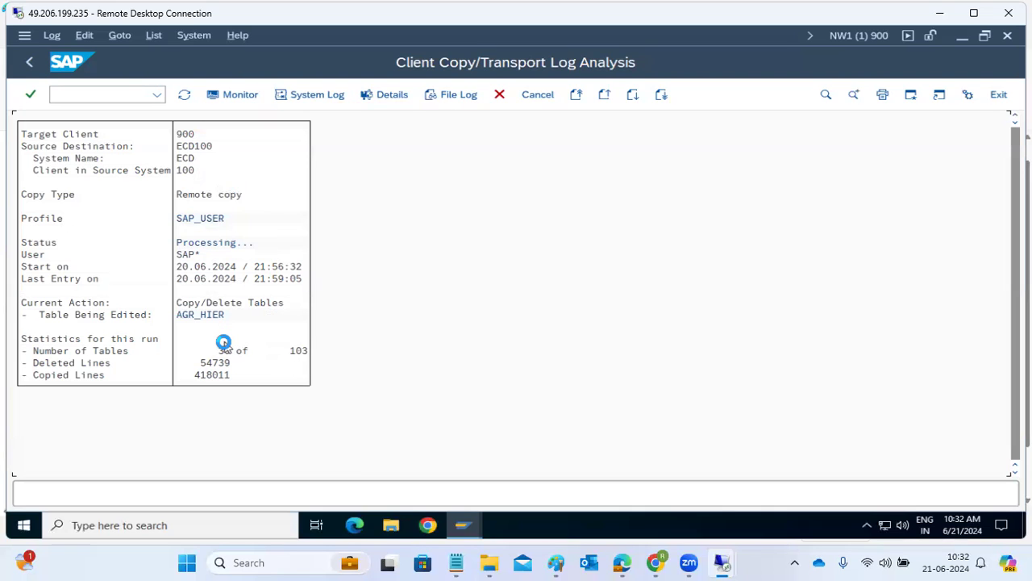
{"action": "left_click", "coordinate": [462, 526]}
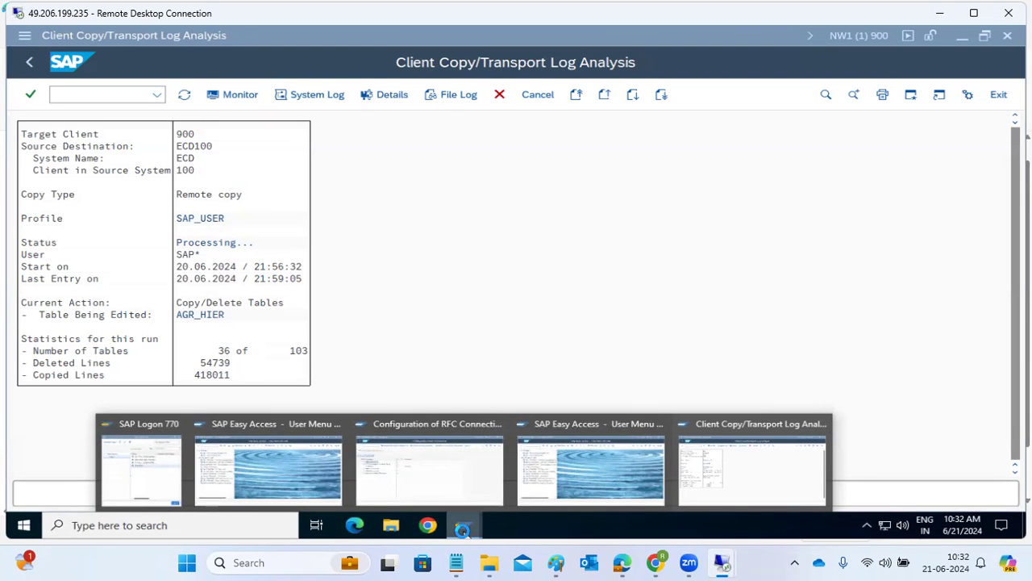
Check the system info of the first ECD client 100 session and log it off
{"action": "left_click", "coordinate": [282, 484]}
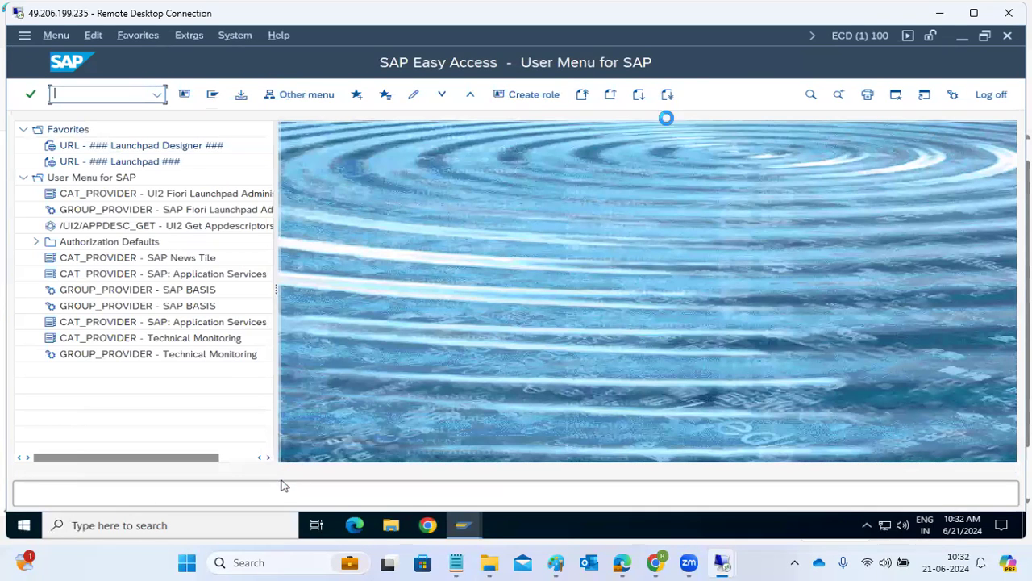
{"action": "left_click", "coordinate": [848, 36]}
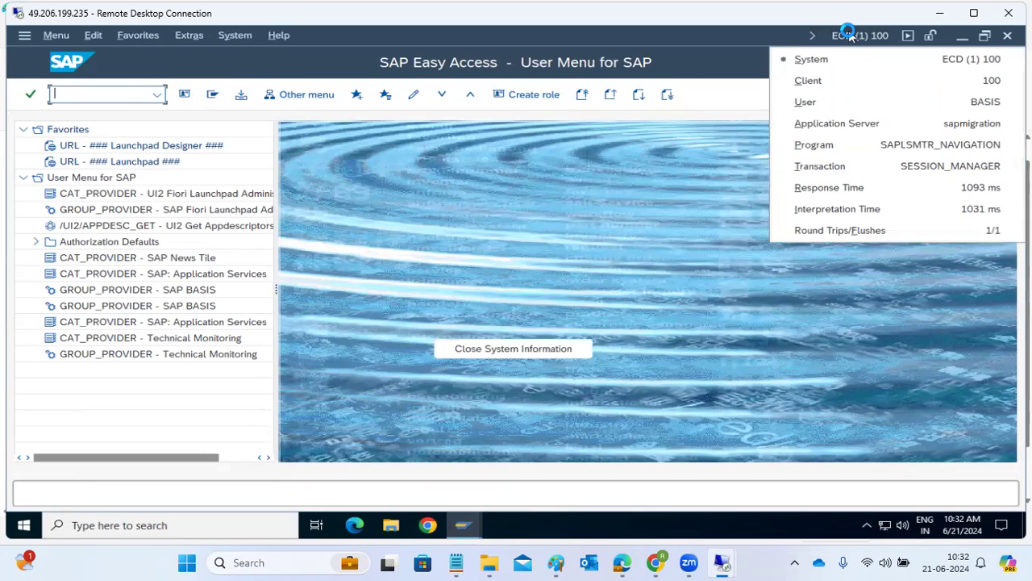
{"action": "left_click", "coordinate": [1010, 37]}
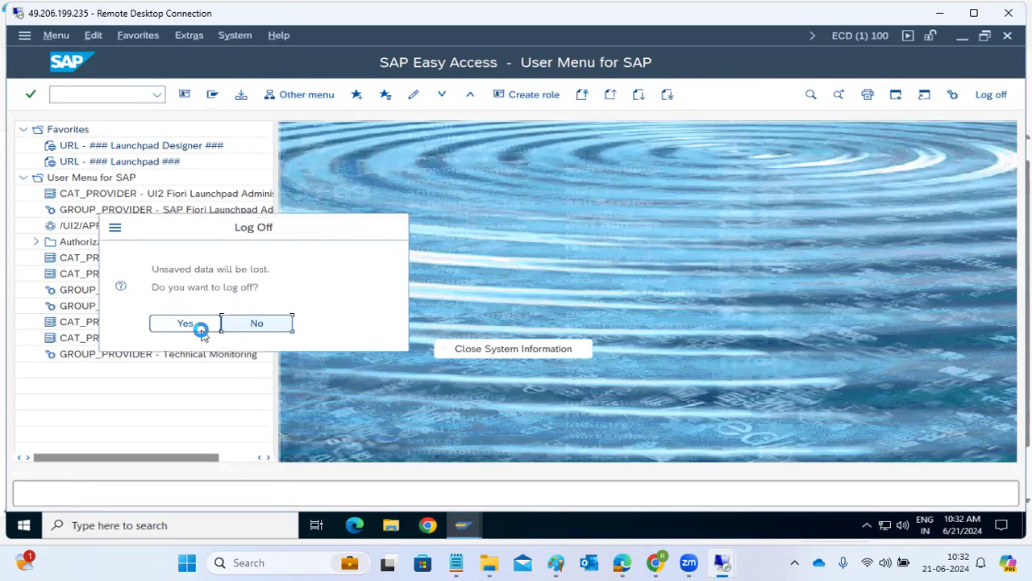
{"action": "left_click", "coordinate": [192, 326]}
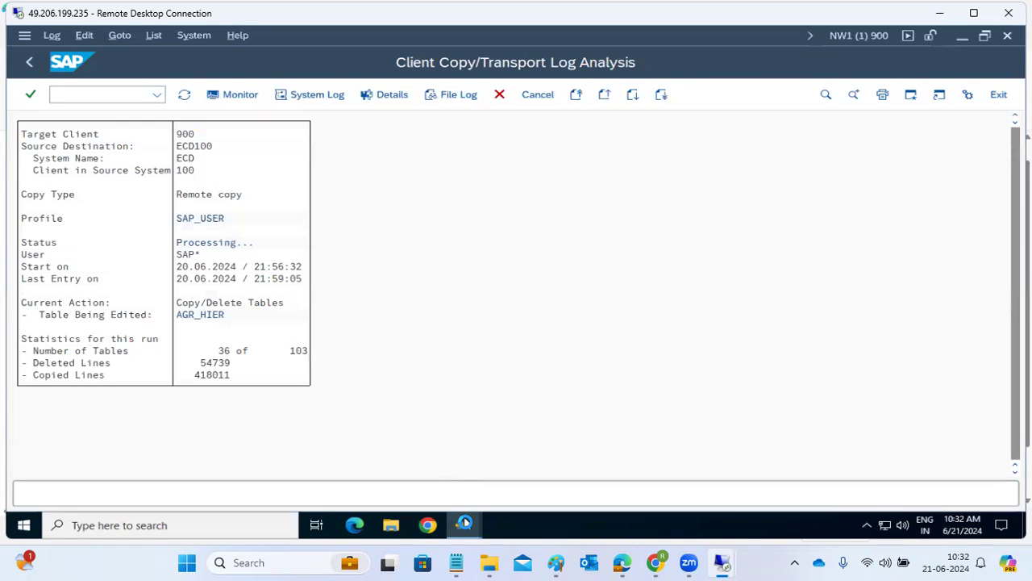
Log off the second ECD session and bring the NW1 client copy log back to front
{"action": "left_click", "coordinate": [465, 524]}
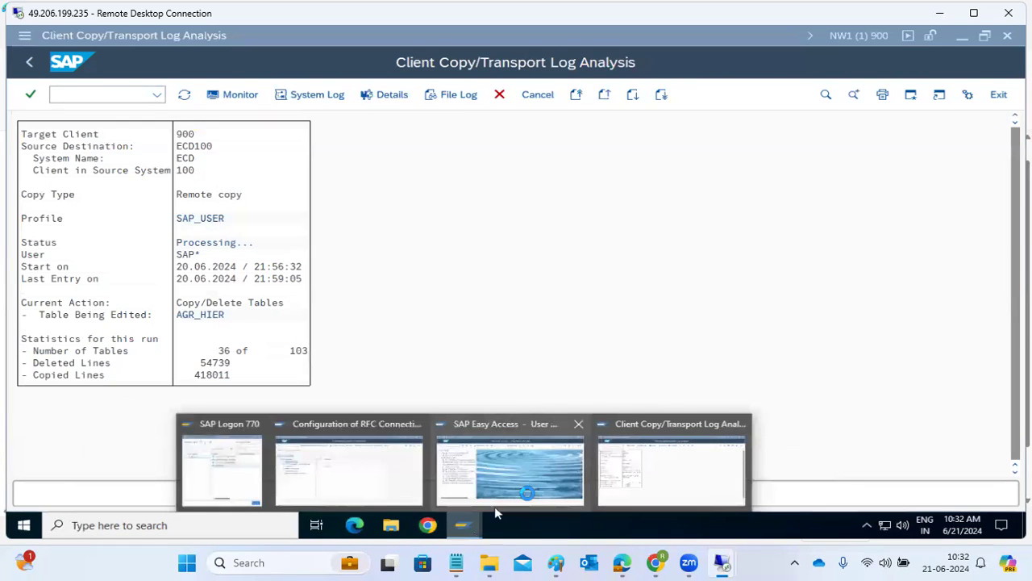
{"action": "left_click", "coordinate": [529, 480]}
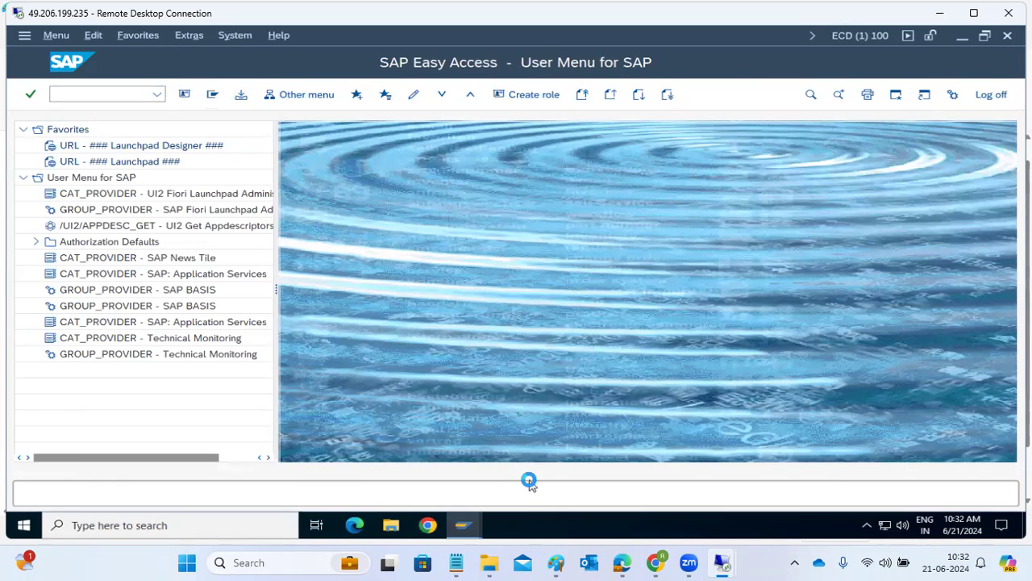
{"action": "left_click", "coordinate": [876, 36]}
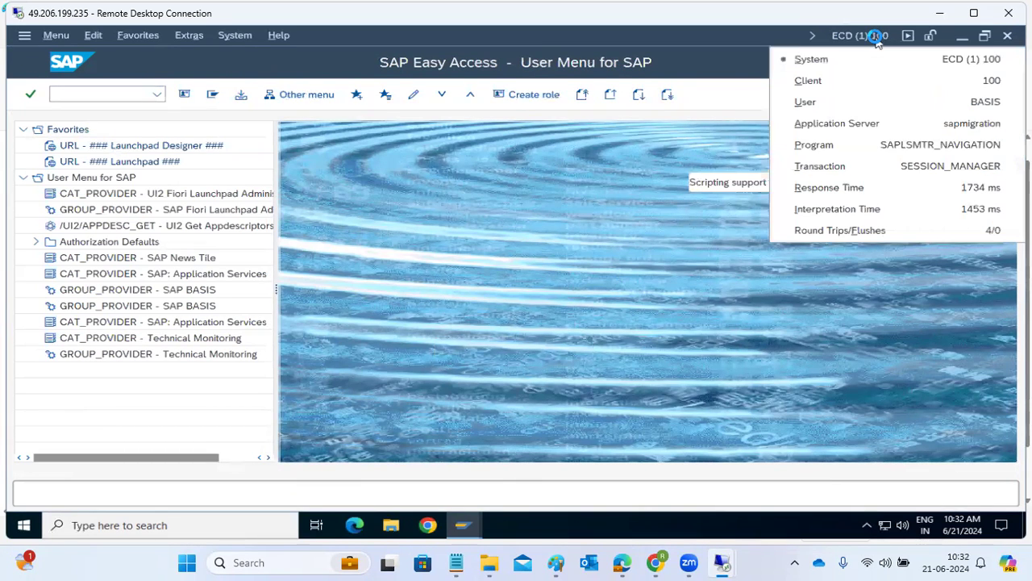
{"action": "left_click", "coordinate": [1011, 36]}
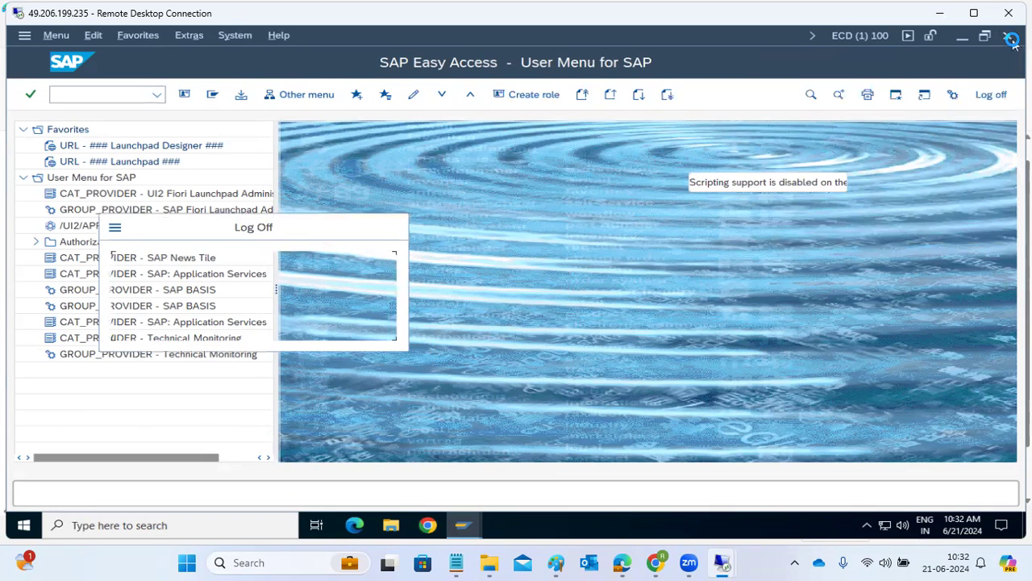
{"action": "left_click", "coordinate": [184, 323]}
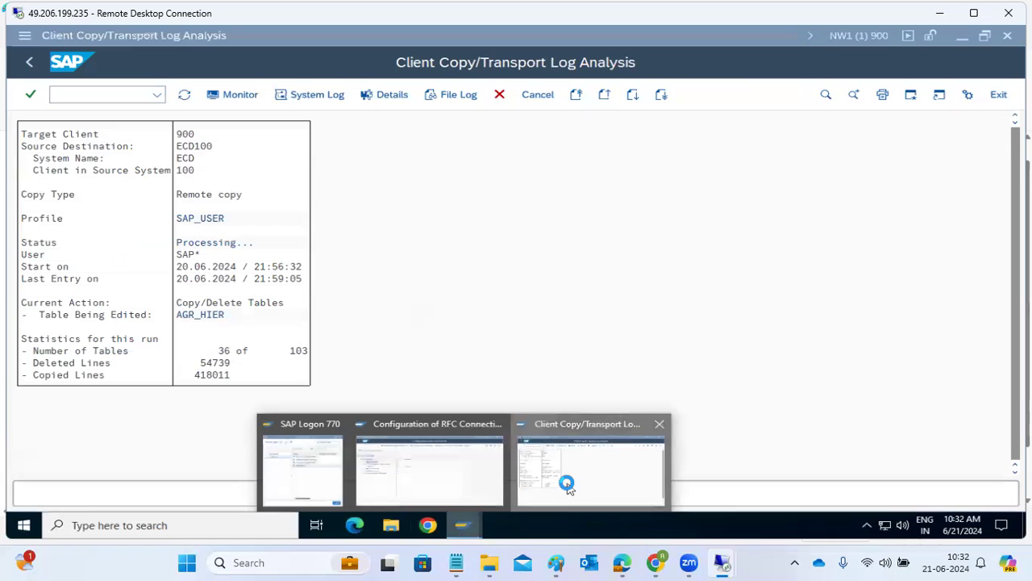
{"action": "left_click", "coordinate": [568, 487]}
{"action": "mouse_move", "coordinate": [467, 525]}
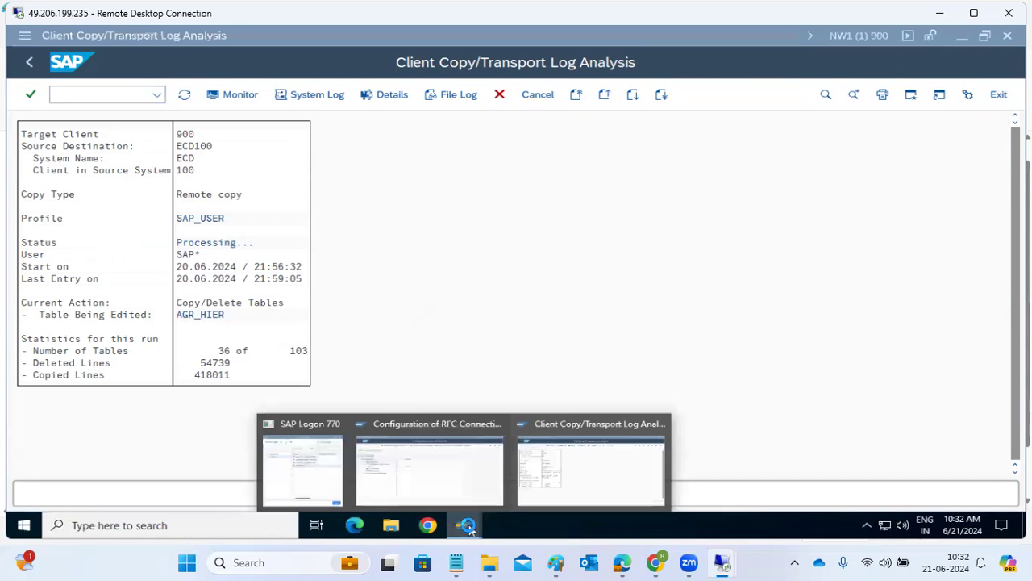
{"action": "left_click", "coordinate": [569, 472]}
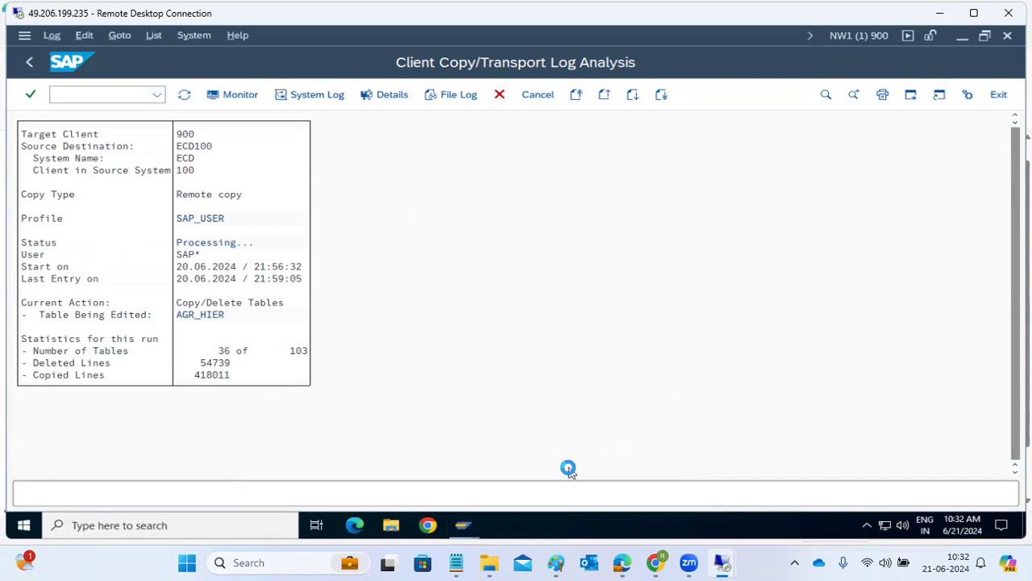
Refresh the log to 37 of 103 tables and 557096 lines, now processing AGR_HIERT
{"action": "left_click", "coordinate": [185, 94]}
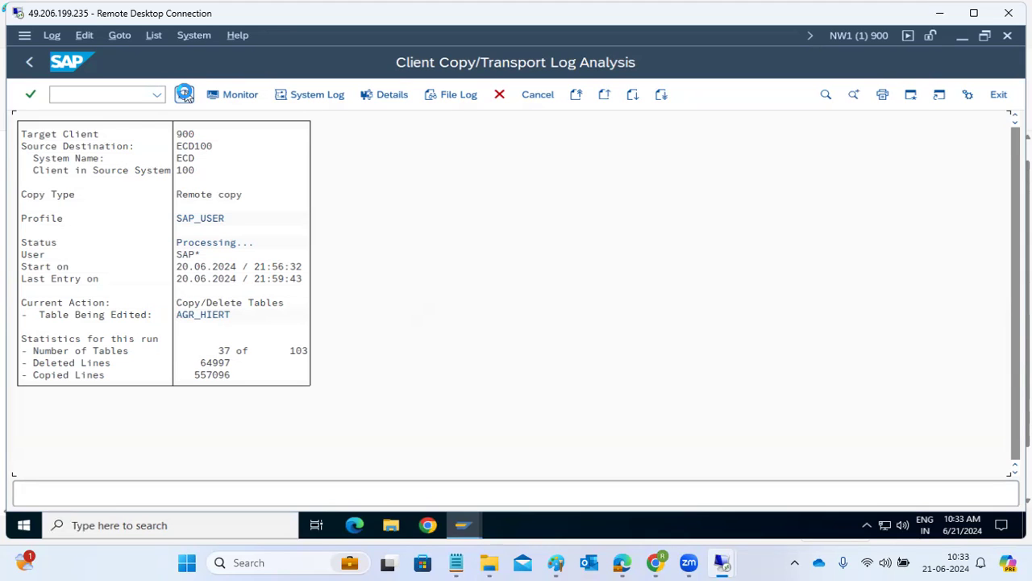
{"action": "left_click", "coordinate": [184, 94]}
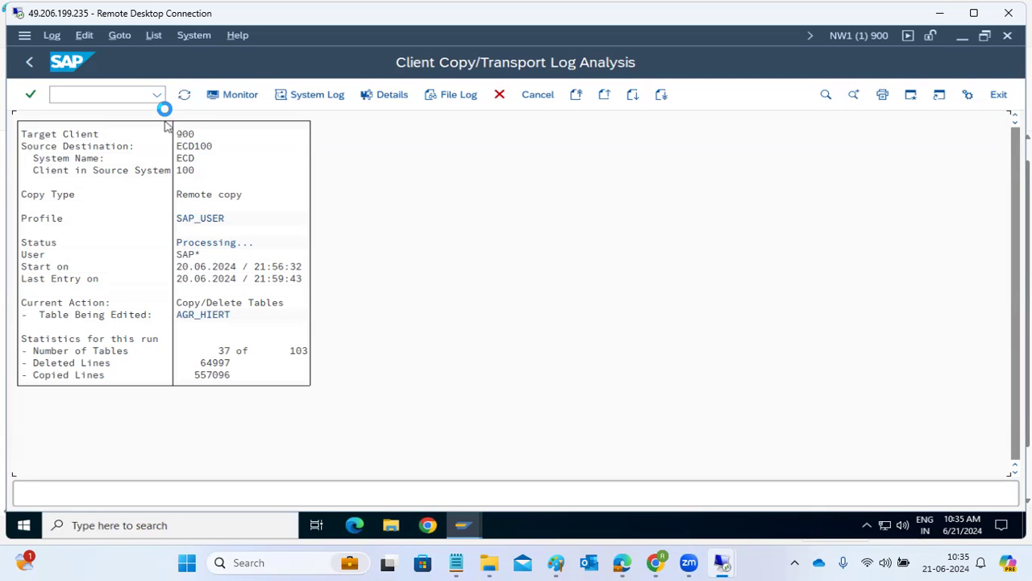
Refresh until the copy shows Completed: 103 of 103 tables, 1249785 lines copied, 133045 deleted
{"action": "left_click", "coordinate": [182, 97]}
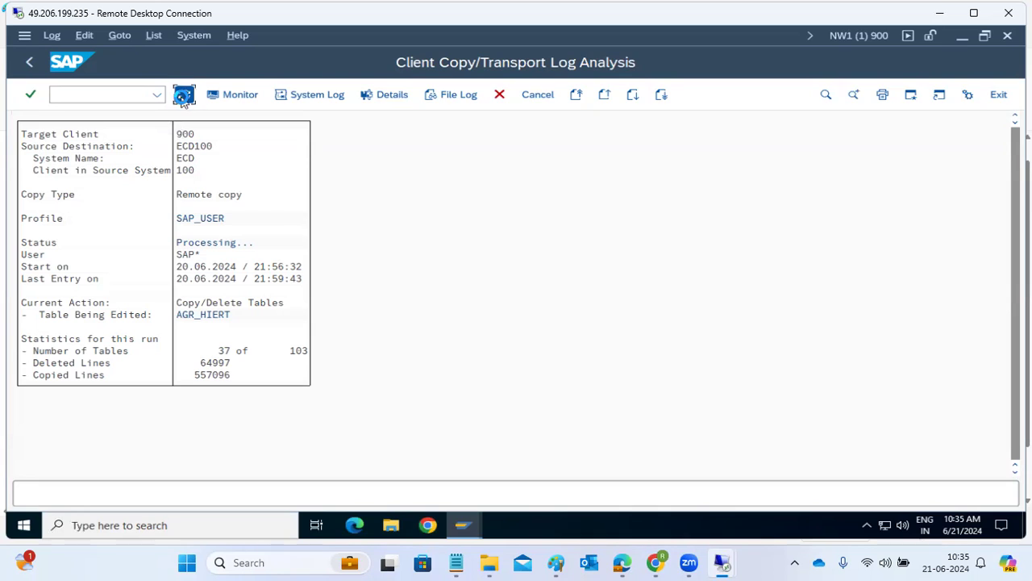
{"action": "left_click", "coordinate": [182, 97]}
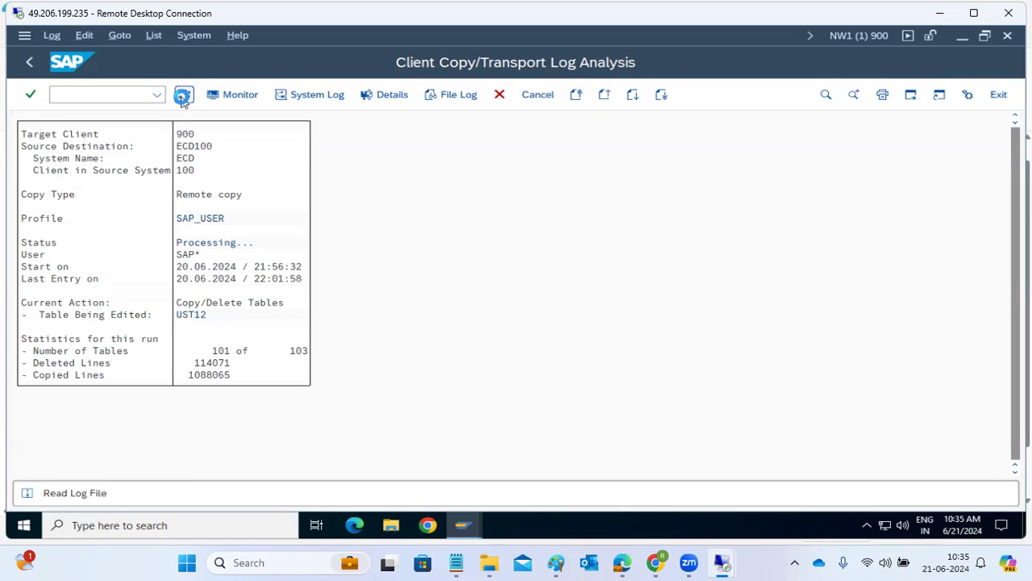
{"action": "left_click", "coordinate": [182, 97]}
{"action": "left_click", "coordinate": [183, 95]}
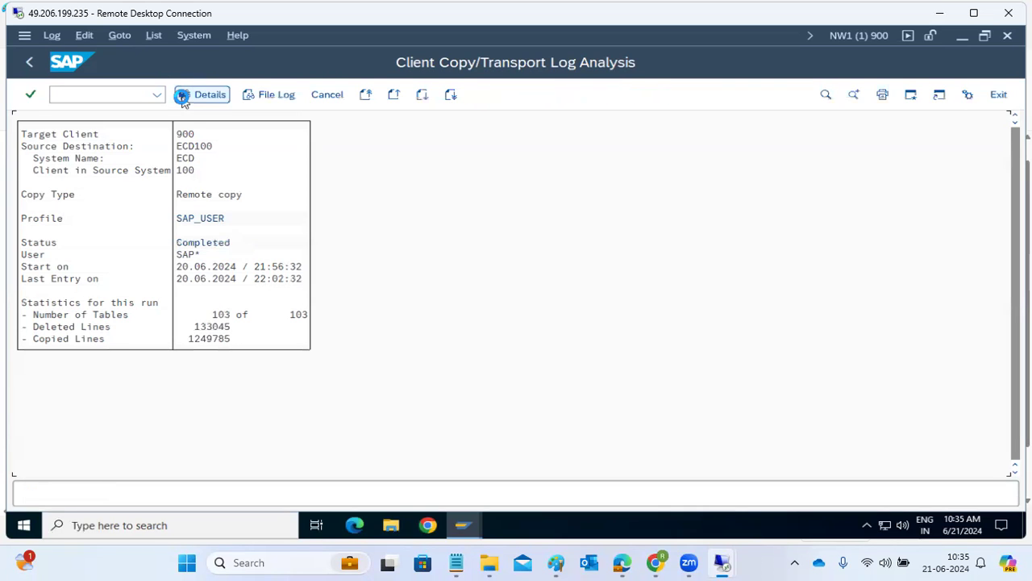
{"action": "left_click", "coordinate": [58, 95]}
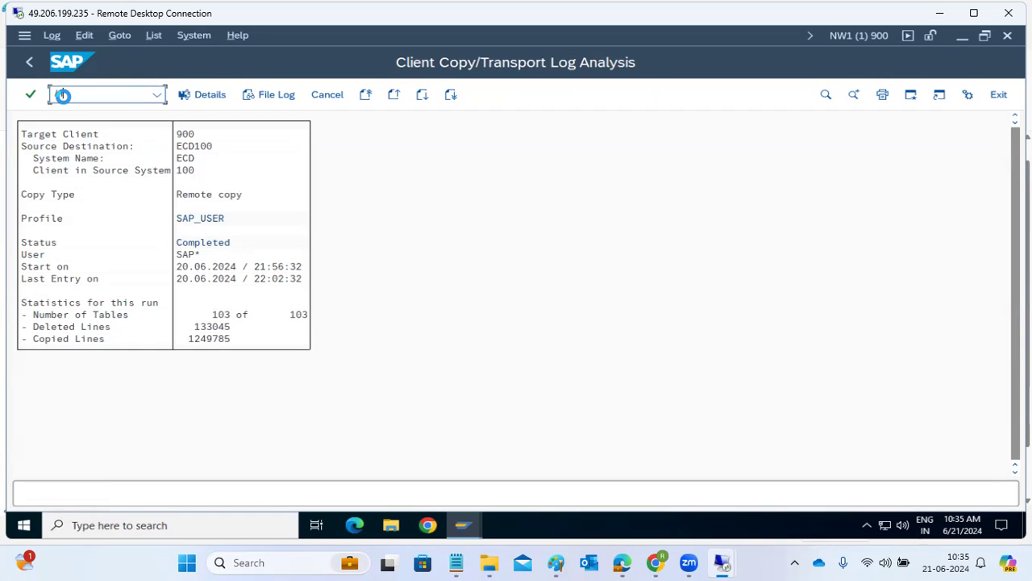
Open SU01 with /nsu01 and browse the list of users now in client 900 without choosing one
{"action": "type", "text": "/nsu01"}
{"action": "key", "text": "Return"}
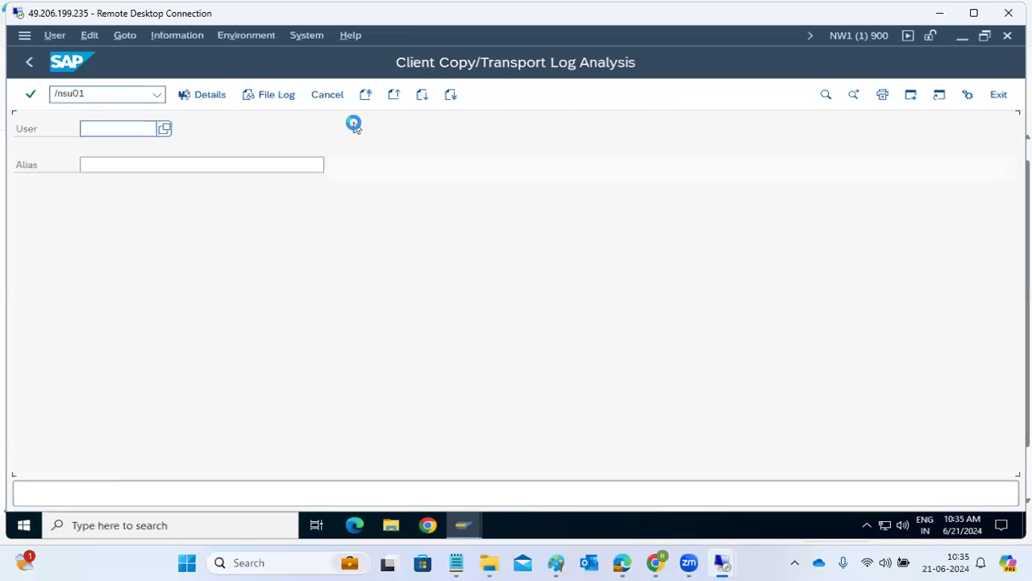
{"action": "left_click", "coordinate": [169, 129]}
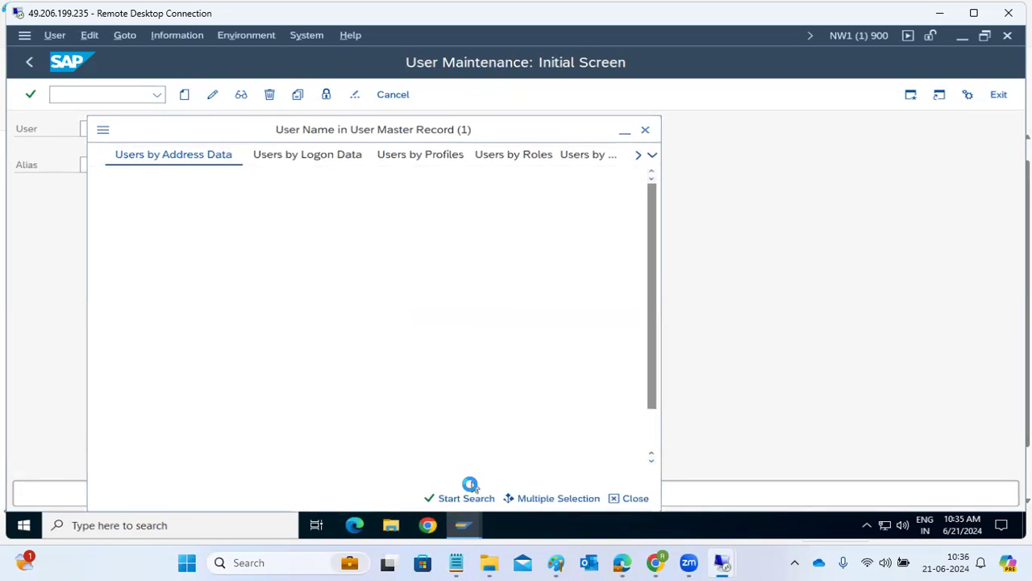
{"action": "left_click", "coordinate": [466, 499]}
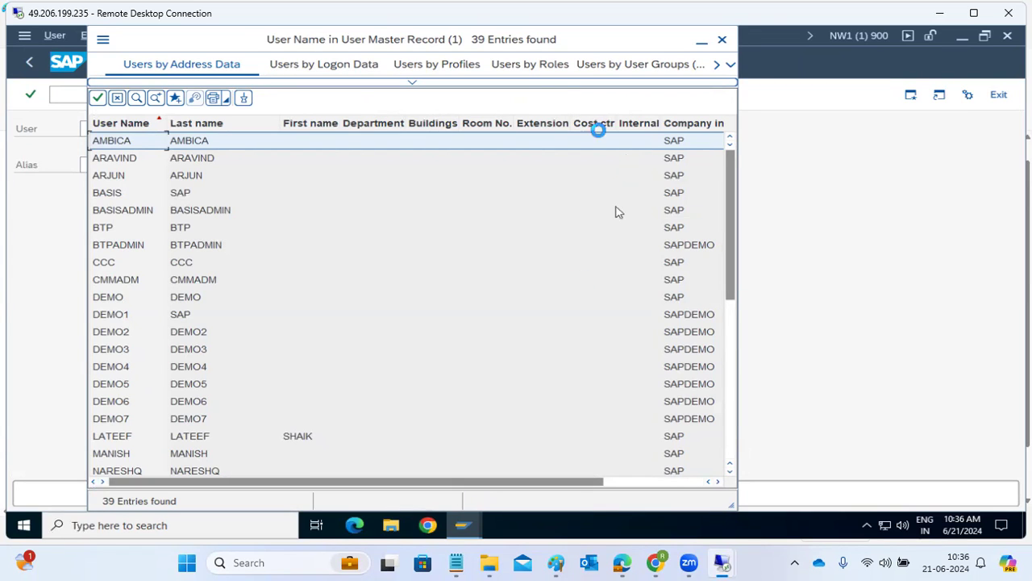
{"action": "scroll", "coordinate": [229, 266], "scroll_direction": "down", "scroll_amount": 7}
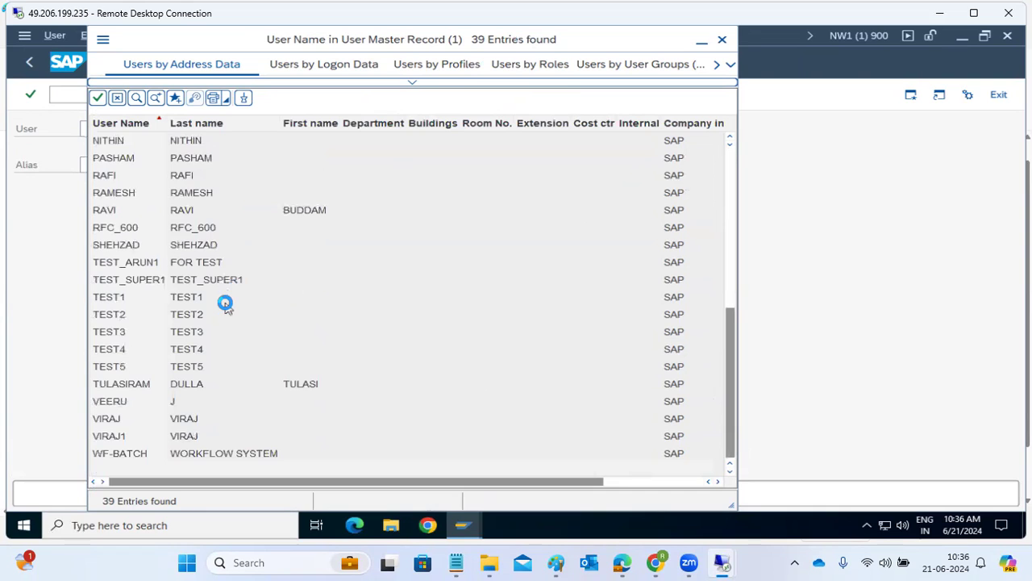
{"action": "scroll", "coordinate": [228, 298], "scroll_direction": "up", "scroll_amount": 7}
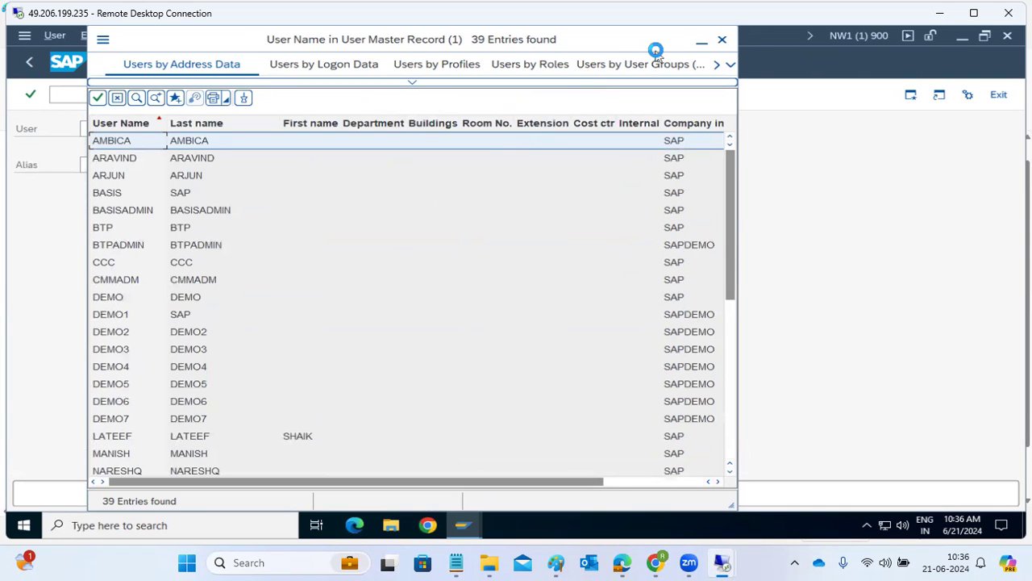
{"action": "left_click", "coordinate": [725, 41]}
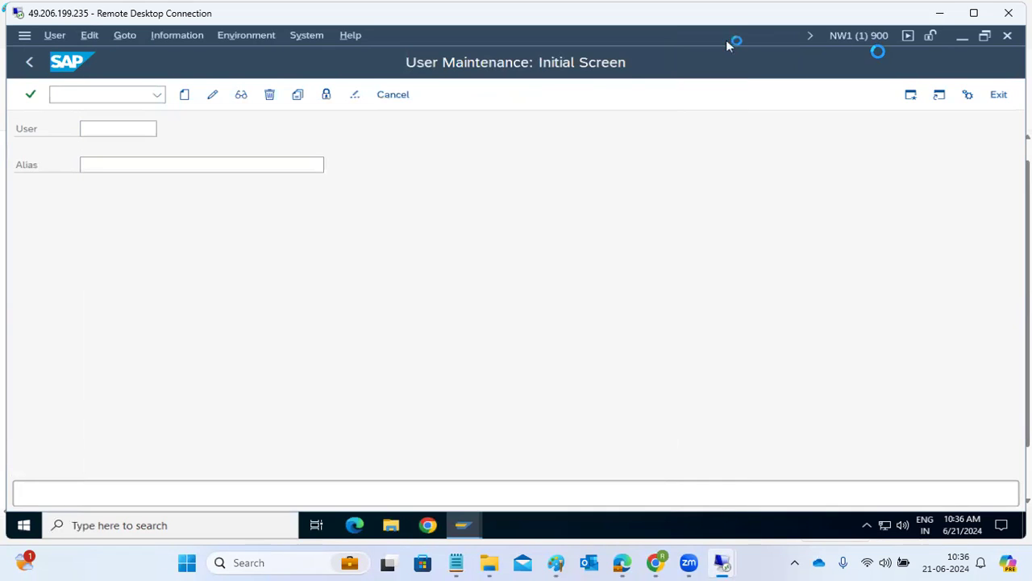
Go back to SAP Easy Access and bring the Paint diagram to the front
{"action": "left_click", "coordinate": [29, 64]}
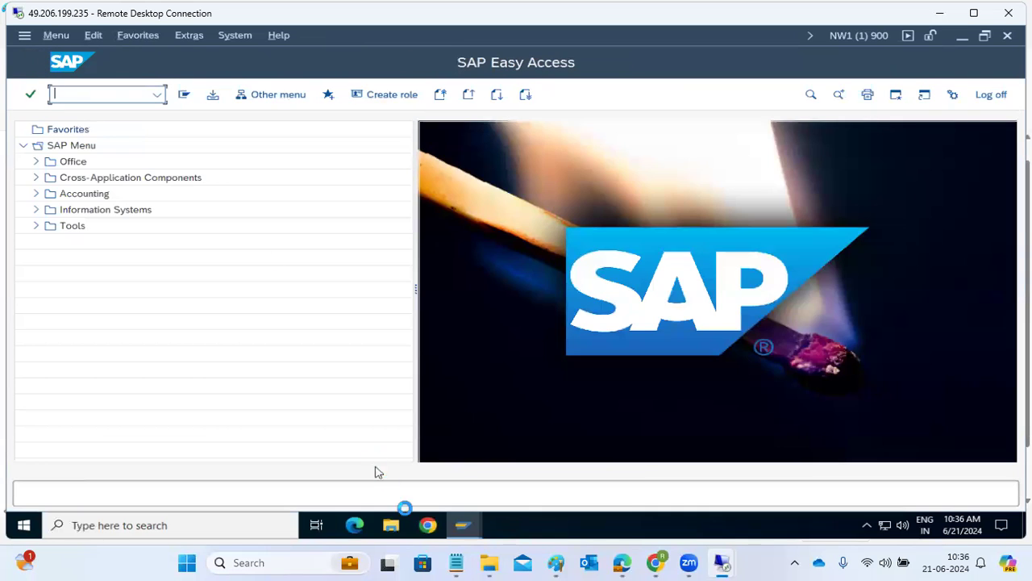
{"action": "left_click", "coordinate": [476, 525]}
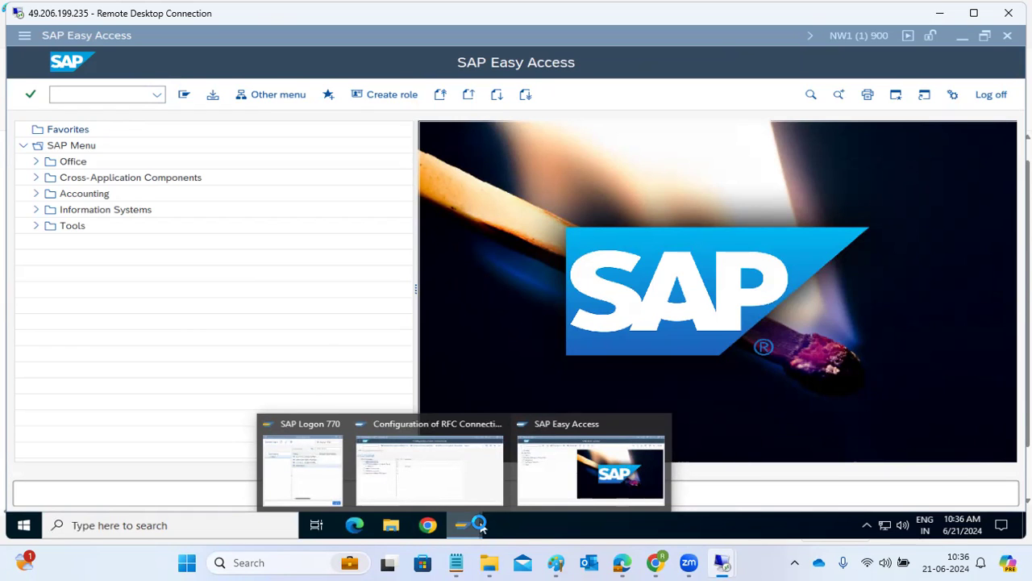
{"action": "left_click", "coordinate": [573, 562]}
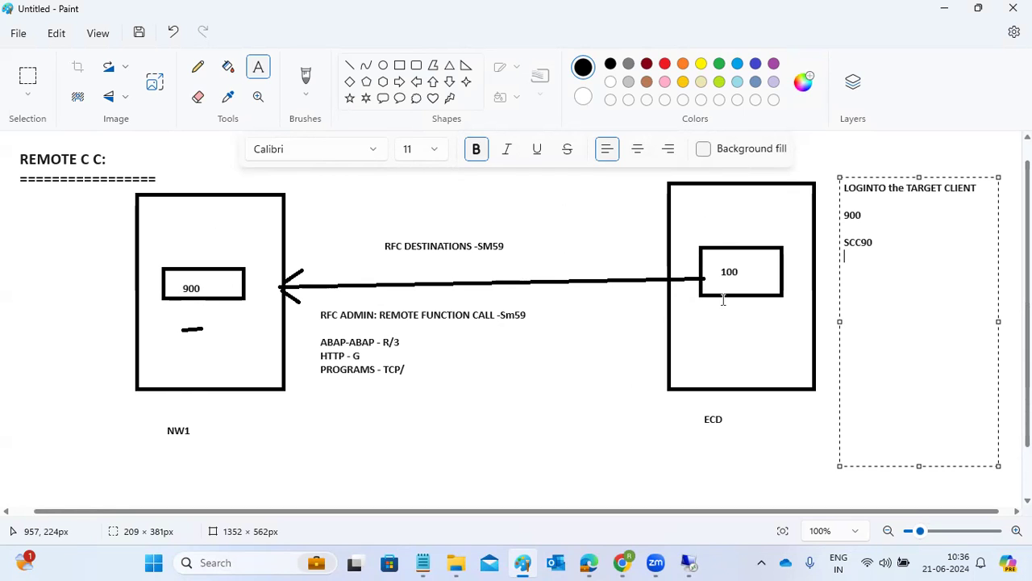
Commit the login notes and draw a wide text box below the NW1 and ECD labels
{"action": "left_click_drag", "start_coordinate": [384, 230], "coordinate": [530, 266]}
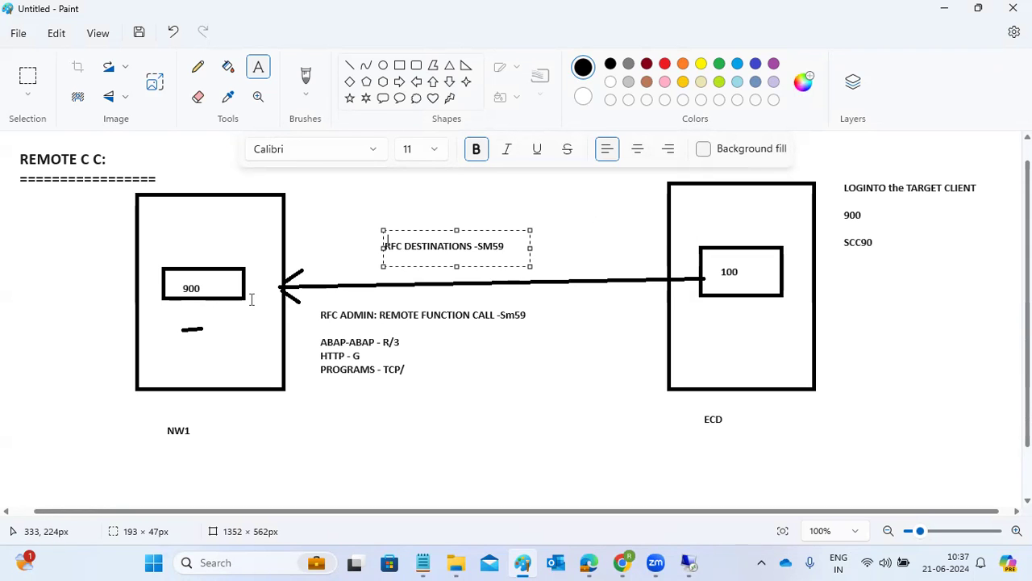
{"action": "left_click_drag", "start_coordinate": [222, 412], "coordinate": [680, 458]}
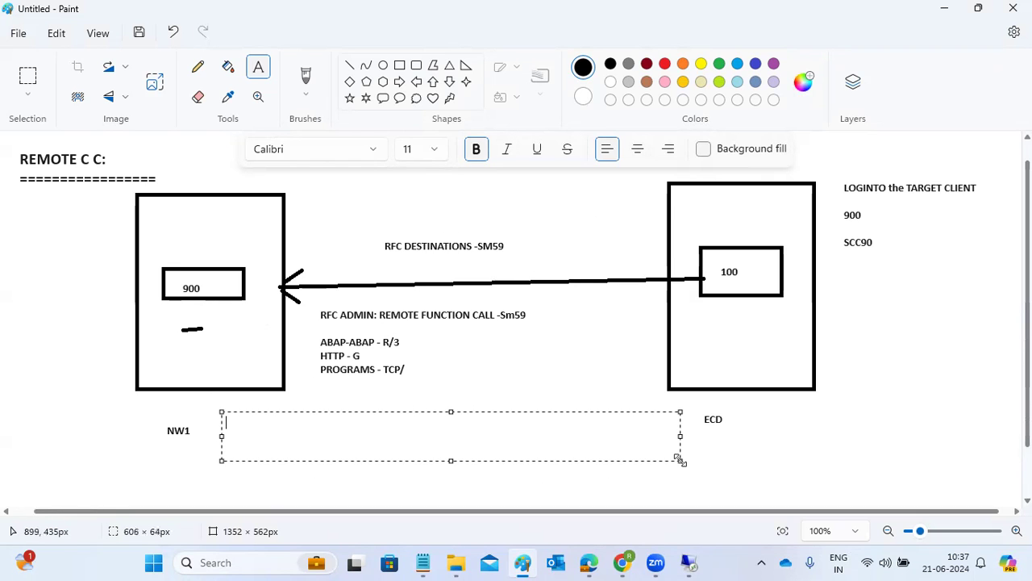
Enter and commit the caption 'CLIENT COPIES ARE PULL MECHA' between the NW1 and ECD boxes
{"action": "type", "text": "CLIENT COPIES ARE "}
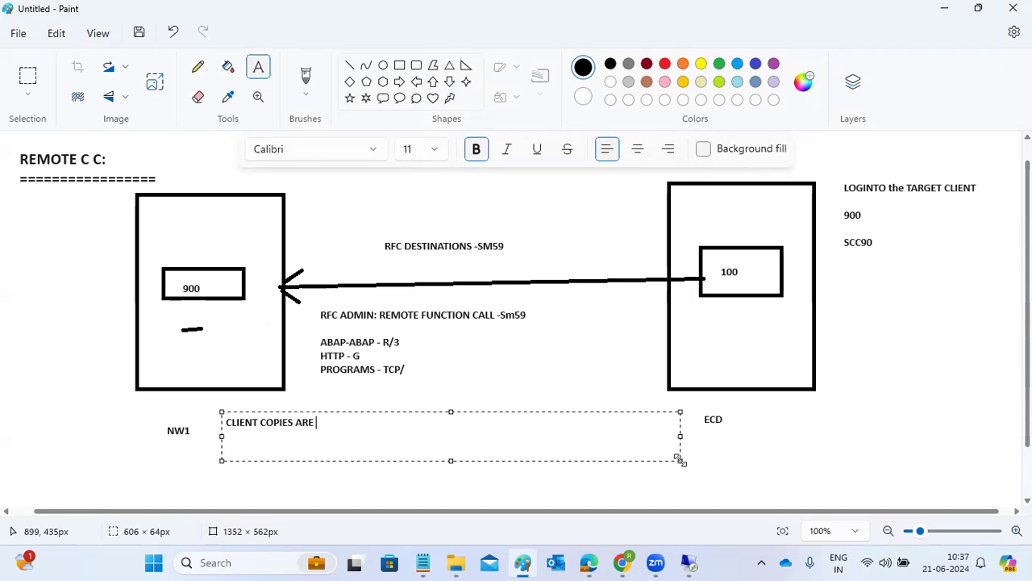
{"action": "type", "text": "PULL MECHA"}
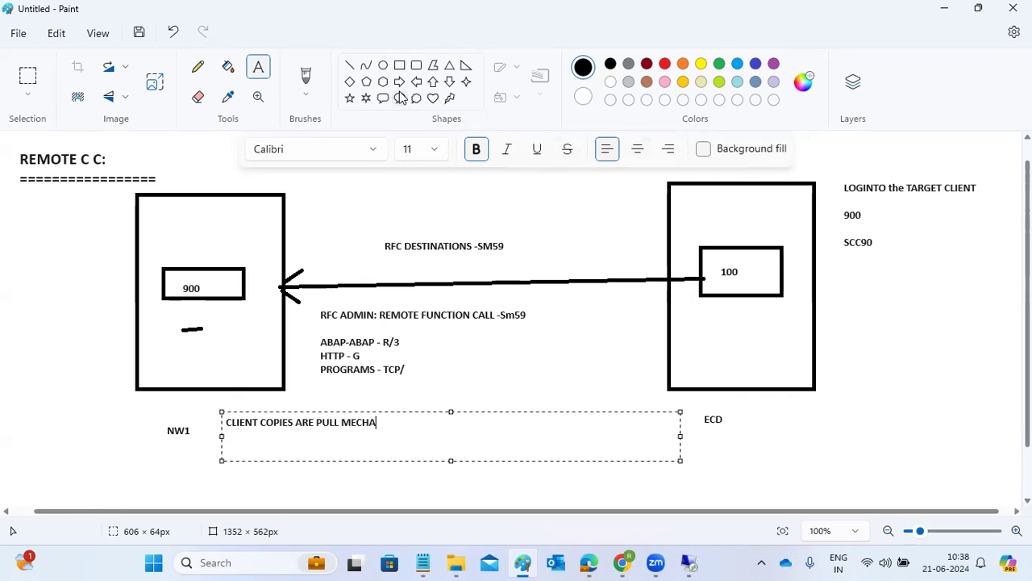
{"action": "left_click", "coordinate": [384, 67]}
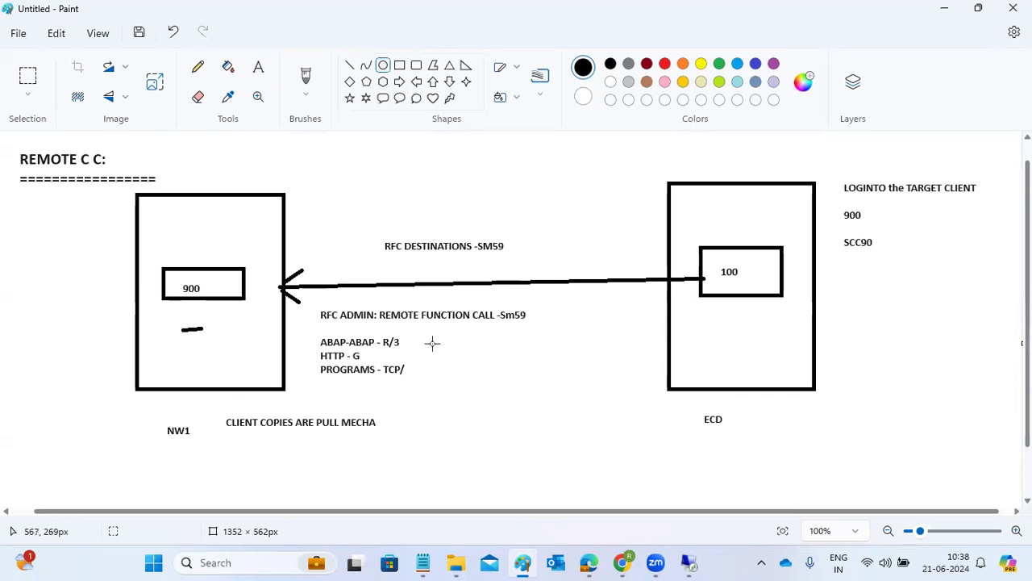
Draw a large oval below the caption and a line from the 900 box into it
{"action": "left_click_drag", "start_coordinate": [365, 398], "coordinate": [603, 505]}
{"action": "left_click", "coordinate": [349, 66]}
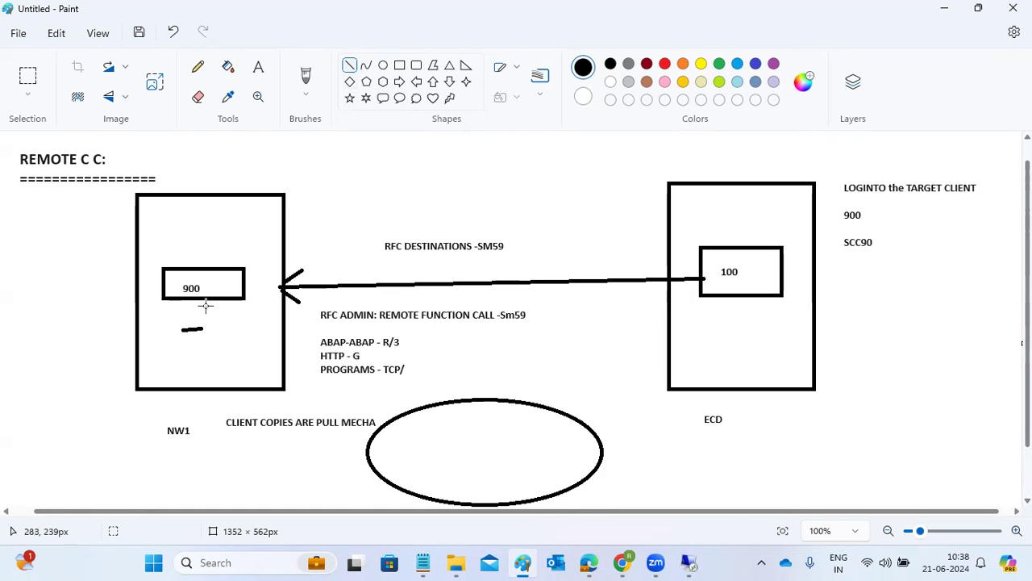
{"action": "mouse_move", "coordinate": [189, 286]}
{"action": "left_mouse_down"}
{"action": "mouse_move", "coordinate": [433, 446]}
{"action": "mouse_move", "coordinate": [428, 425]}
{"action": "mouse_move", "coordinate": [432, 447]}
{"action": "mouse_move", "coordinate": [401, 454]}
{"action": "mouse_move", "coordinate": [430, 449]}
{"action": "mouse_move", "coordinate": [725, 283]}
{"action": "mouse_move", "coordinate": [433, 360]}
{"action": "mouse_move", "coordinate": [203, 295]}
{"action": "mouse_move", "coordinate": [216, 287]}
{"action": "mouse_move", "coordinate": [194, 290]}
{"action": "mouse_move", "coordinate": [601, 317]}
{"action": "mouse_move", "coordinate": [723, 297]}
{"action": "mouse_move", "coordinate": [279, 321]}
{"action": "mouse_move", "coordinate": [266, 300]}
{"action": "mouse_move", "coordinate": [658, 299]}
{"action": "mouse_move", "coordinate": [716, 284]}
{"action": "mouse_move", "coordinate": [457, 438]}
{"action": "left_mouse_up"}
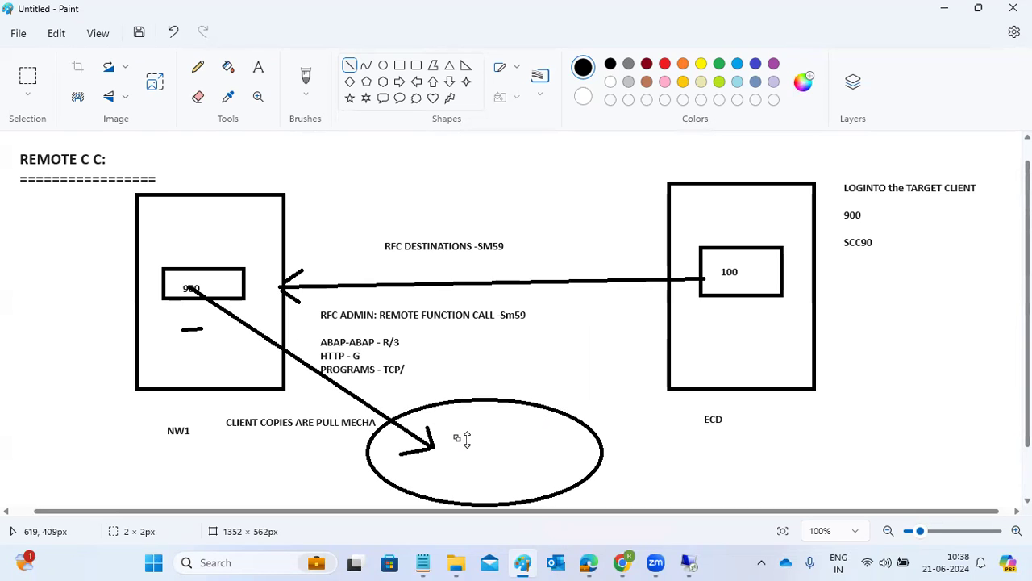
Add short marks on the diagonal line and inside the oval, and retrace the arrow to the 100 box
{"action": "left_click", "coordinate": [261, 352]}
{"action": "left_click_drag", "start_coordinate": [277, 347], "coordinate": [295, 344]}
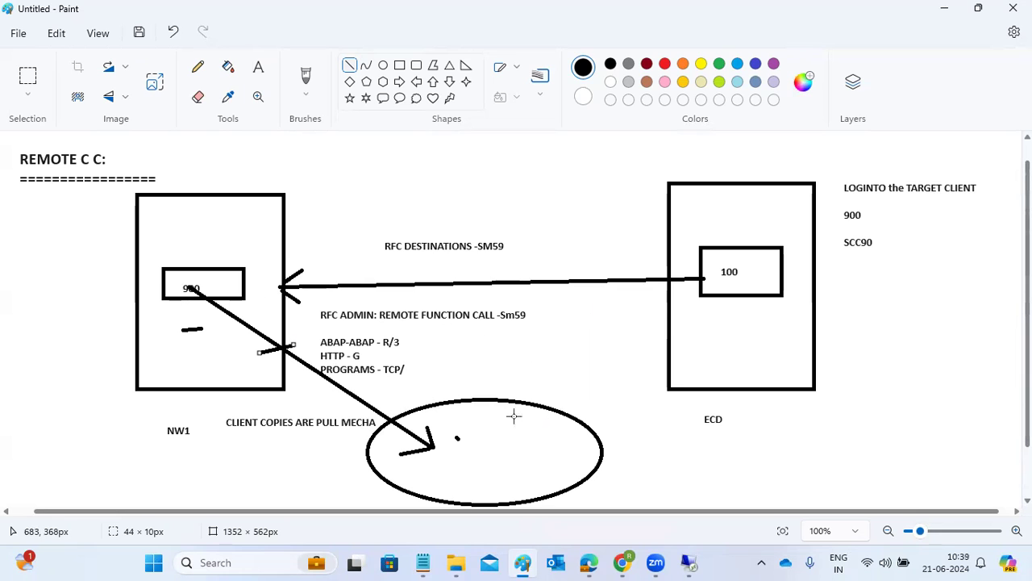
{"action": "mouse_move", "coordinate": [460, 443]}
{"action": "left_mouse_down"}
{"action": "mouse_move", "coordinate": [622, 323]}
{"action": "mouse_move", "coordinate": [734, 269]}
{"action": "mouse_move", "coordinate": [565, 399]}
{"action": "mouse_move", "coordinate": [482, 430]}
{"action": "mouse_move", "coordinate": [462, 458]}
{"action": "left_mouse_up"}
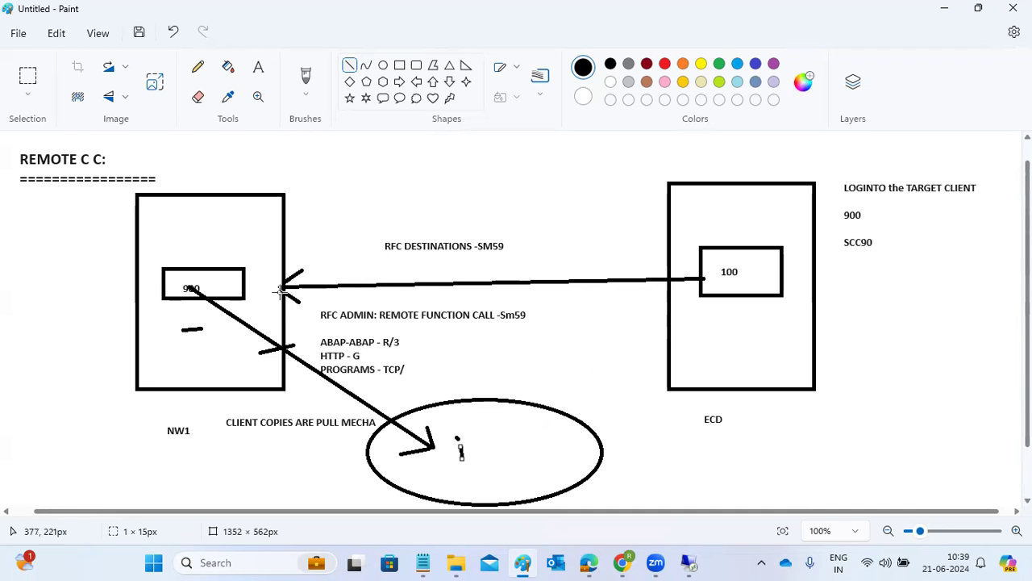
{"action": "left_click_drag", "start_coordinate": [270, 284], "coordinate": [728, 280]}
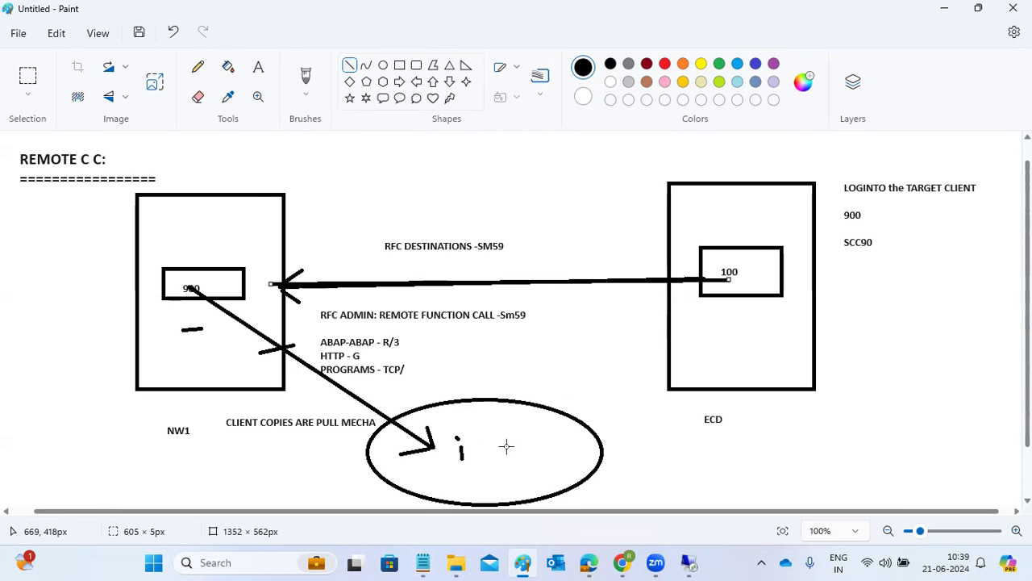
Underline TARGET CLIENT in the login notes and draw a thicker line over the 900-to-100 arrow
{"action": "mouse_move", "coordinate": [657, 562]}
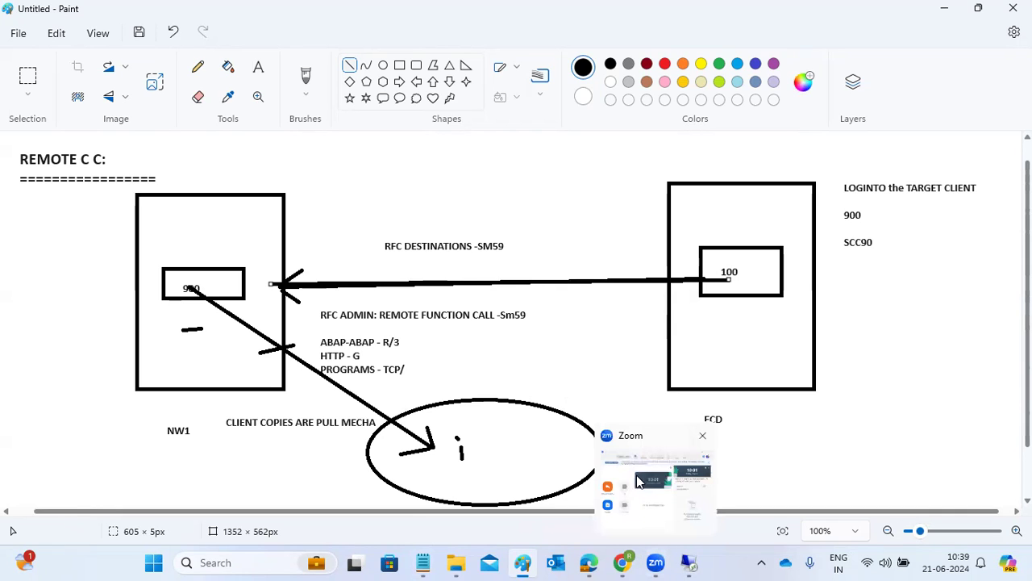
{"action": "left_click", "coordinate": [636, 463]}
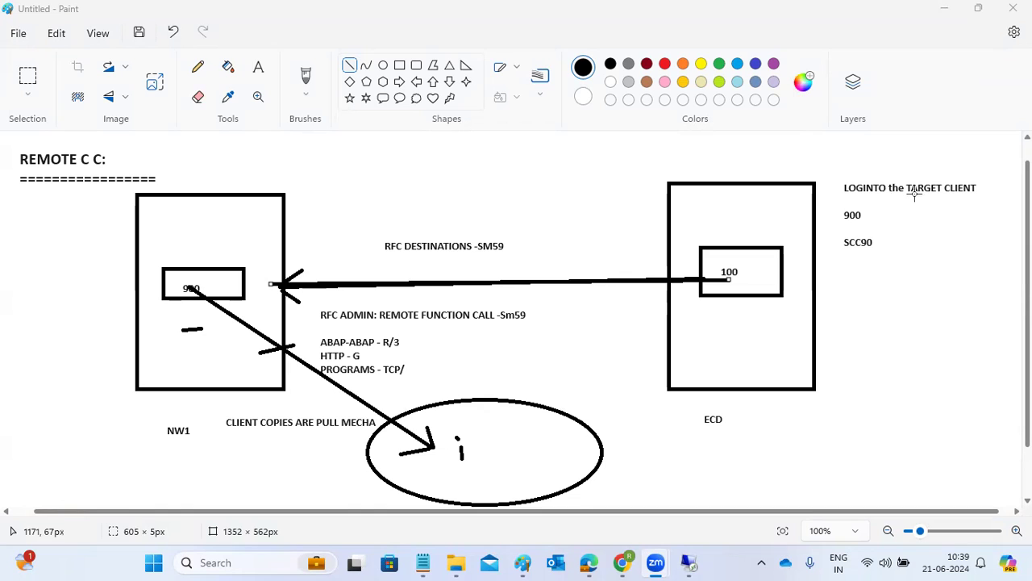
{"action": "left_click_drag", "start_coordinate": [915, 200], "coordinate": [973, 201]}
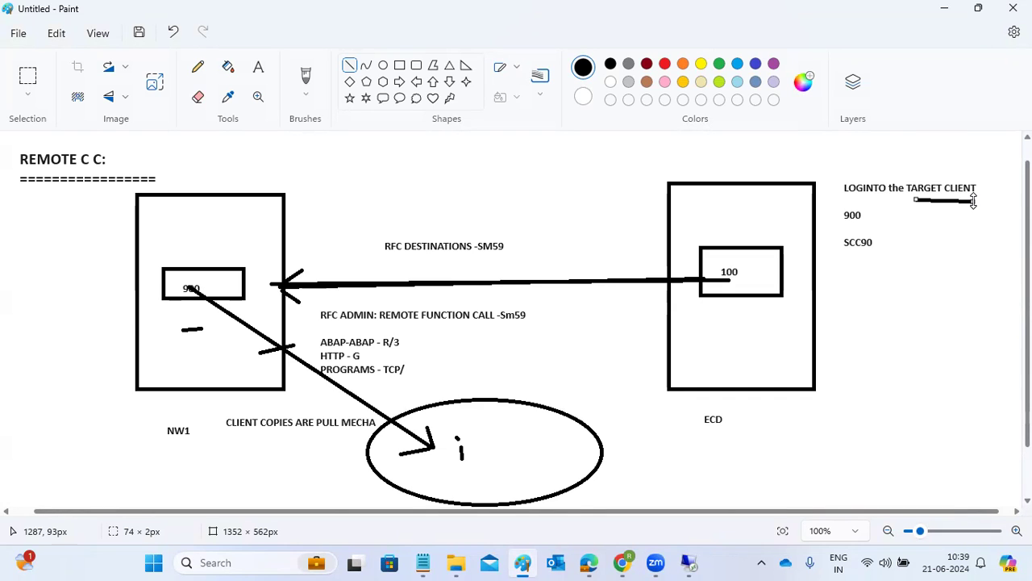
{"action": "left_click_drag", "start_coordinate": [722, 280], "coordinate": [274, 290]}
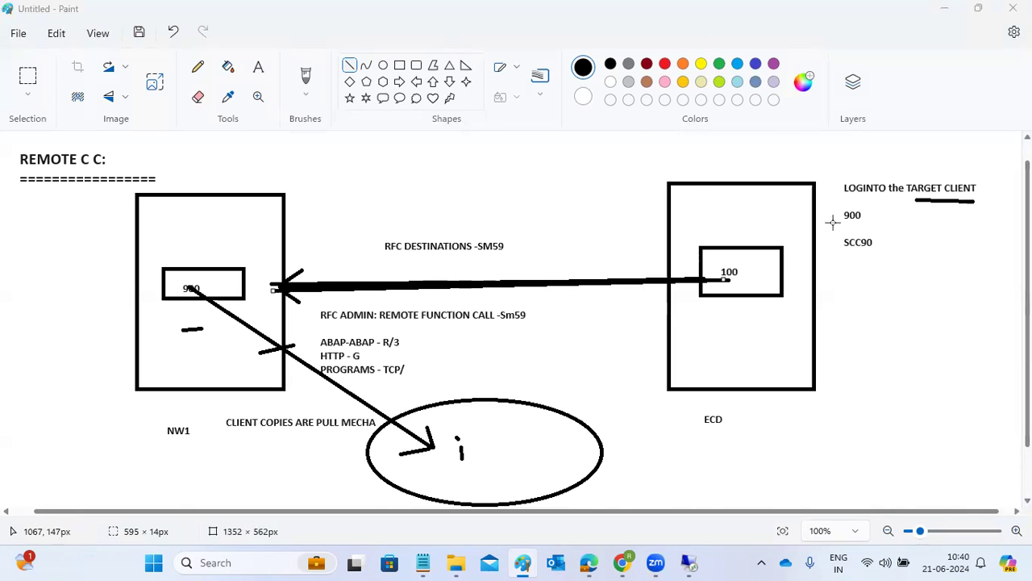
Finish the thickened arrow and reinforce the arrowhead beside the 900 box in NW1
{"action": "left_click", "coordinate": [735, 278]}
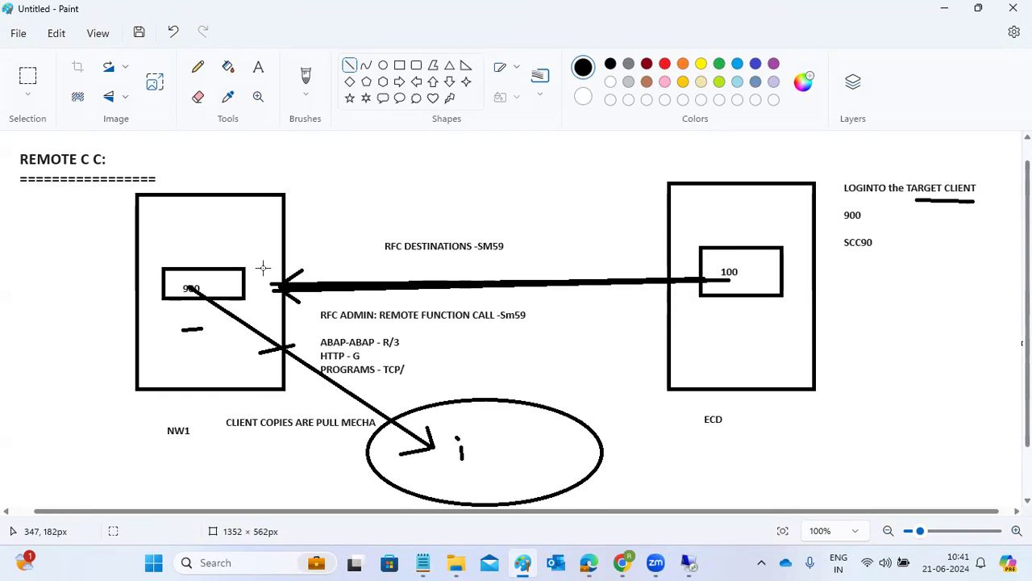
{"action": "mouse_move", "coordinate": [185, 232]}
{"action": "left_mouse_down"}
{"action": "mouse_move", "coordinate": [218, 225]}
{"action": "mouse_move", "coordinate": [205, 242]}
{"action": "mouse_move", "coordinate": [231, 240]}
{"action": "left_mouse_up"}
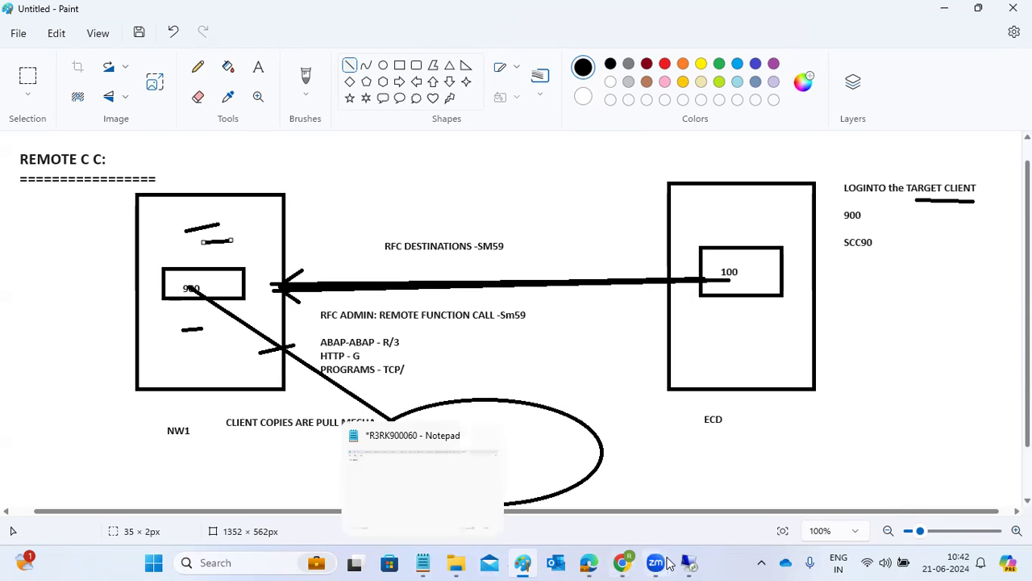
{"action": "mouse_move", "coordinate": [690, 565]}
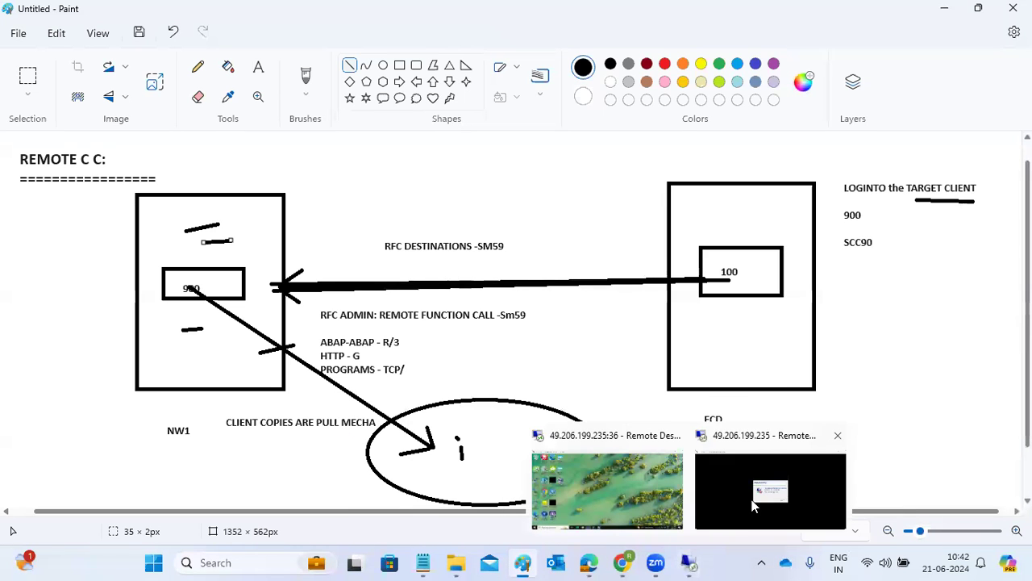
{"action": "left_click", "coordinate": [754, 502]}
{"action": "mouse_move", "coordinate": [689, 563]}
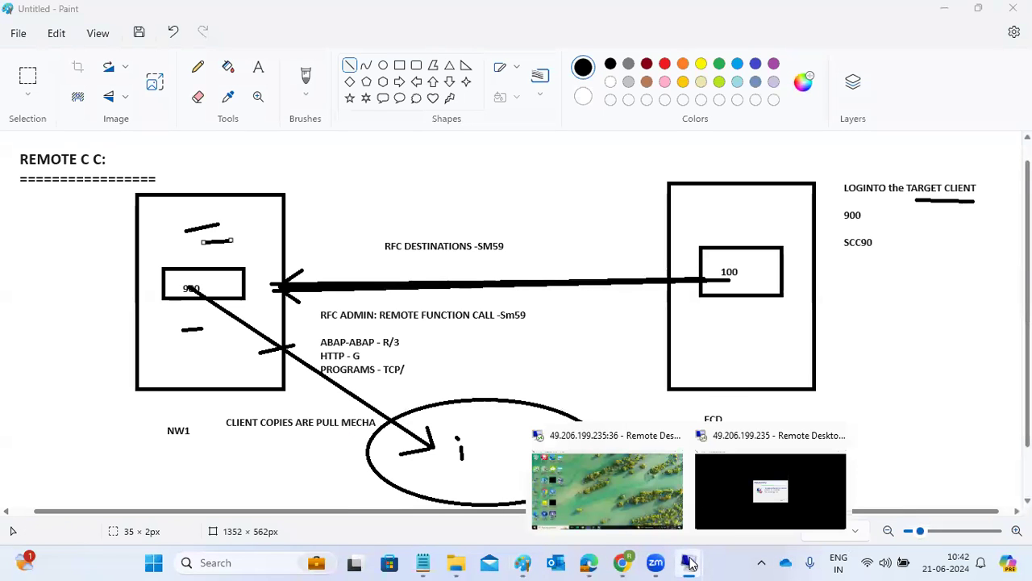
{"action": "left_click", "coordinate": [605, 498]}
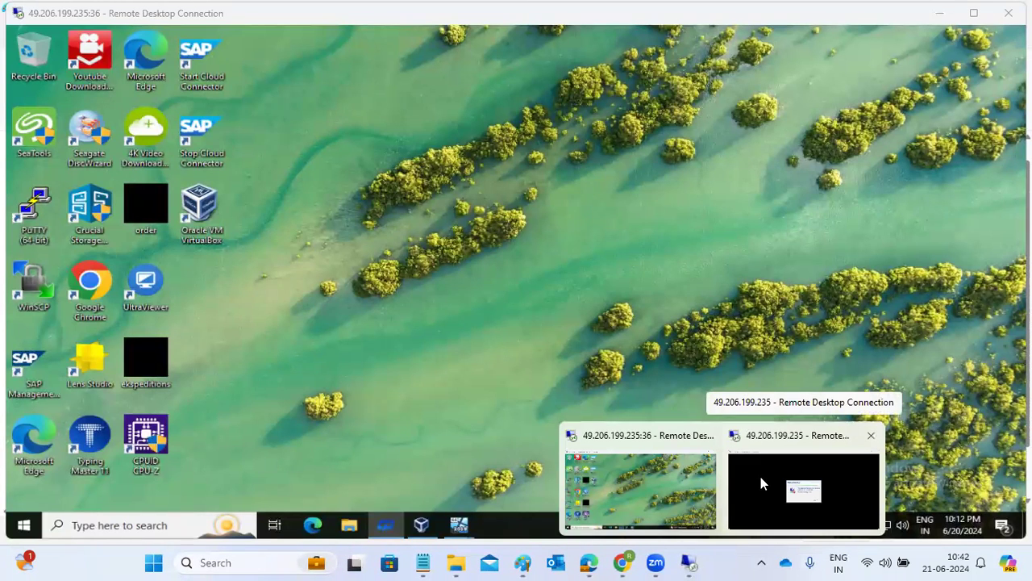
{"action": "left_click", "coordinate": [761, 482]}
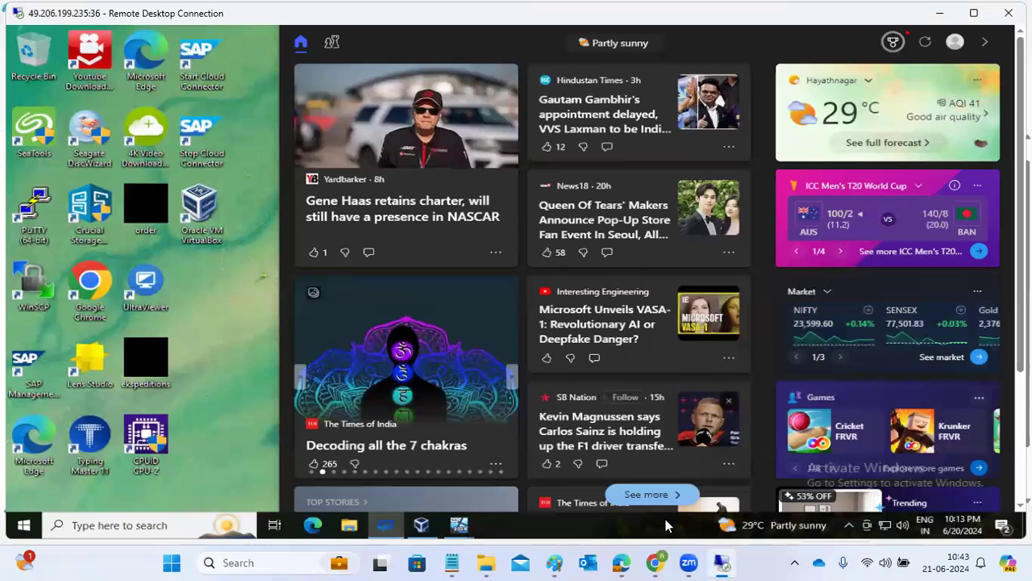
{"action": "left_click", "coordinate": [213, 395]}
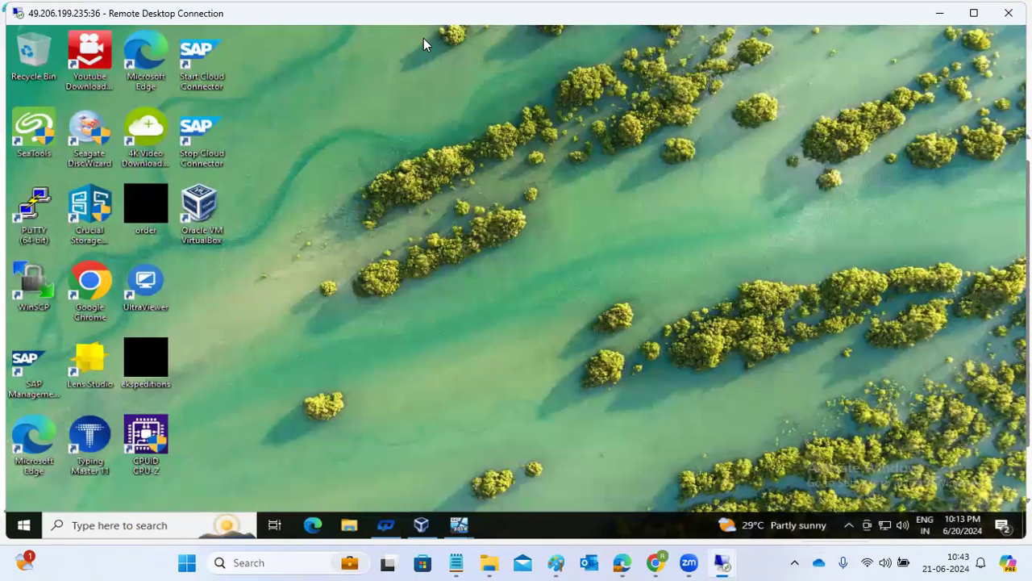